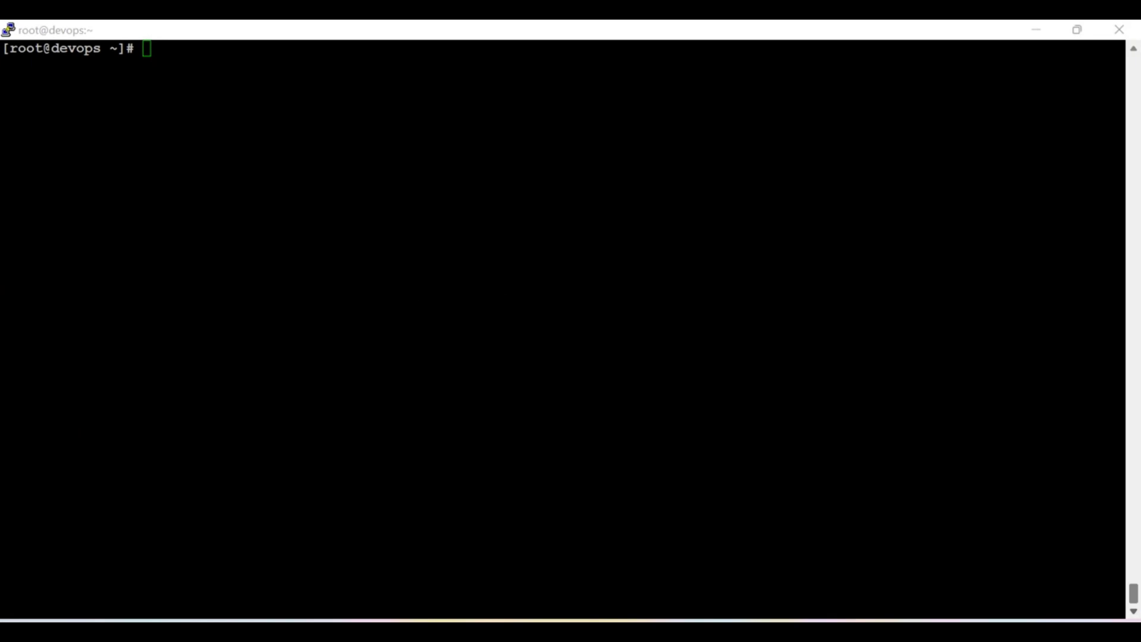
- Download the latest linux-amd64 mysqld_exporter release using the curl | wget line from the notes
{"action": "mouse_move", "coordinate": [744, 631]}
{"action": "left_click", "coordinate": [662, 551]}
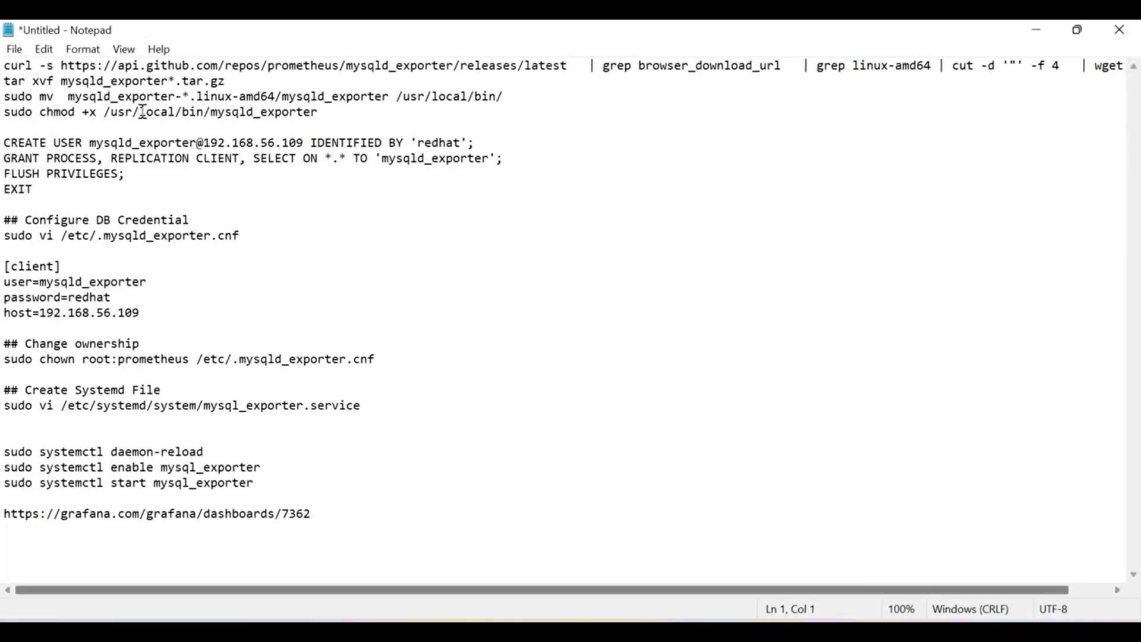
{"action": "left_click_drag", "start_coordinate": [4, 66], "coordinate": [1136, 65]}
{"action": "key", "text": "ctrl+c"}
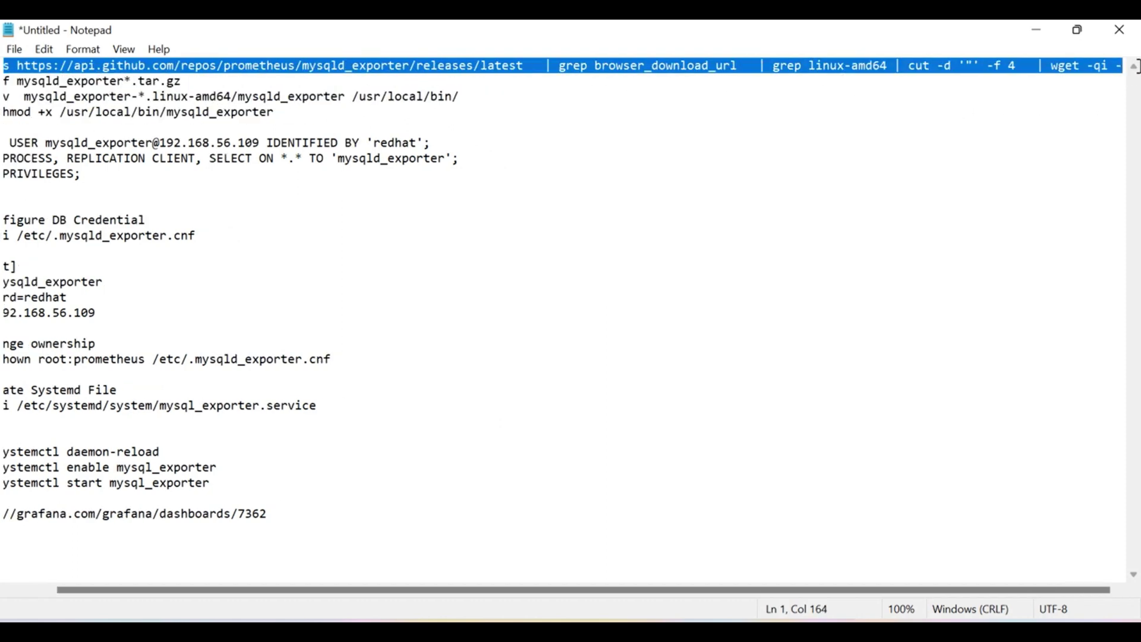
{"action": "left_click", "coordinate": [1036, 31]}
{"action": "right_click", "coordinate": [392, 171]}
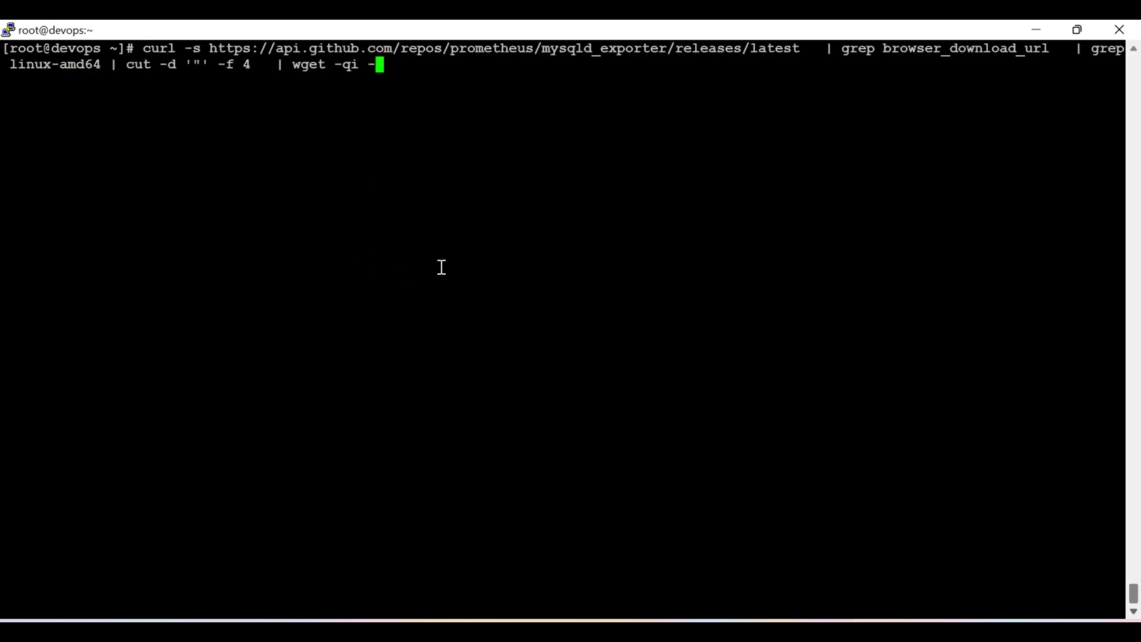
{"action": "key", "text": "Return"}
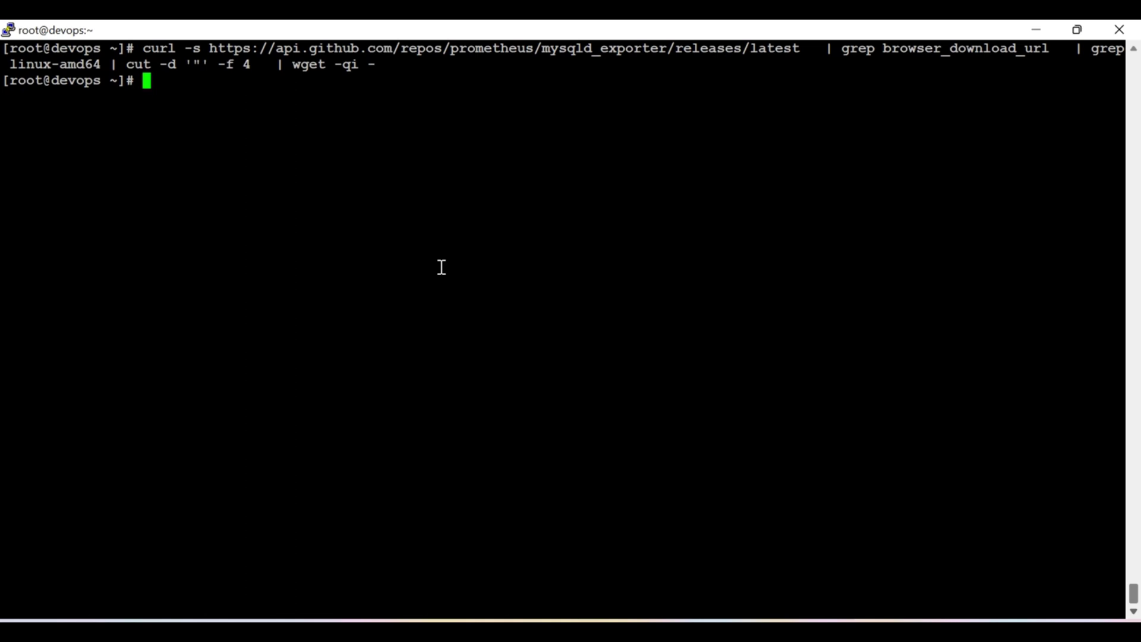
- Confirm mysqld_exporter-0.13.0.linux-amd64.tar.gz is in the home directory, then copy the tar extraction command
{"action": "type", "text": "ls"}
{"action": "key", "text": "Return"}
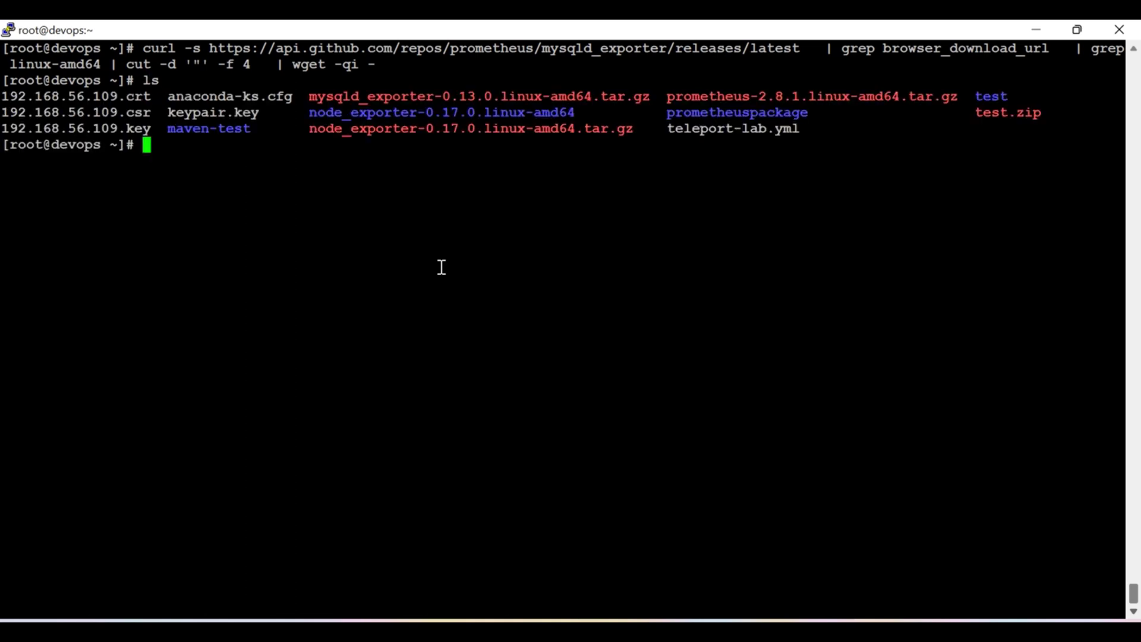
{"action": "double_click", "coordinate": [461, 97]}
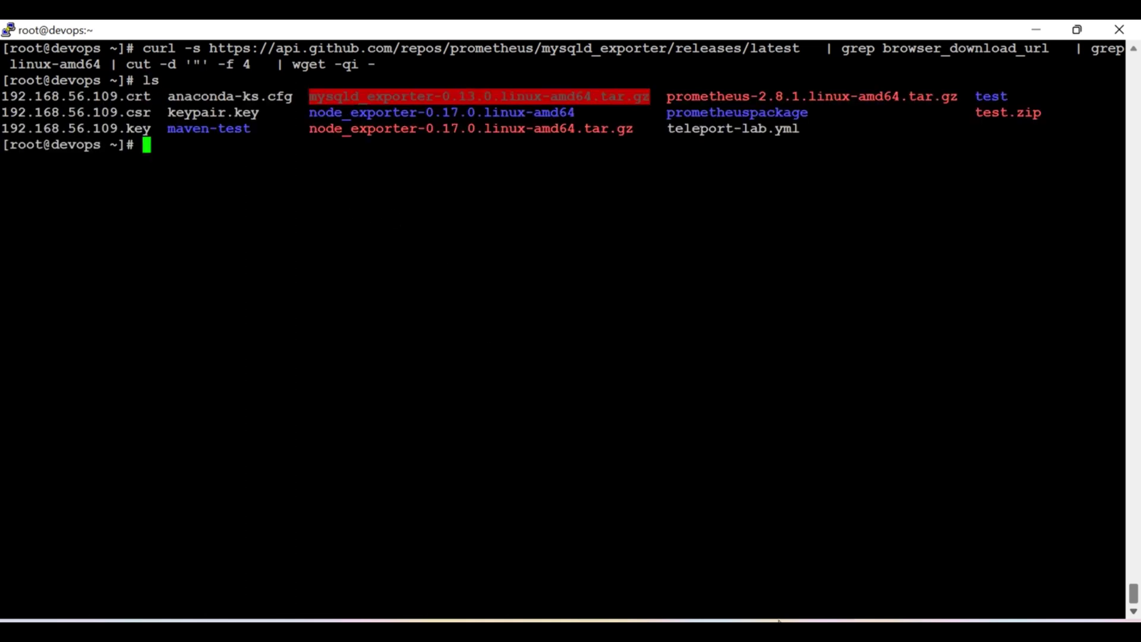
{"action": "left_click", "coordinate": [633, 574]}
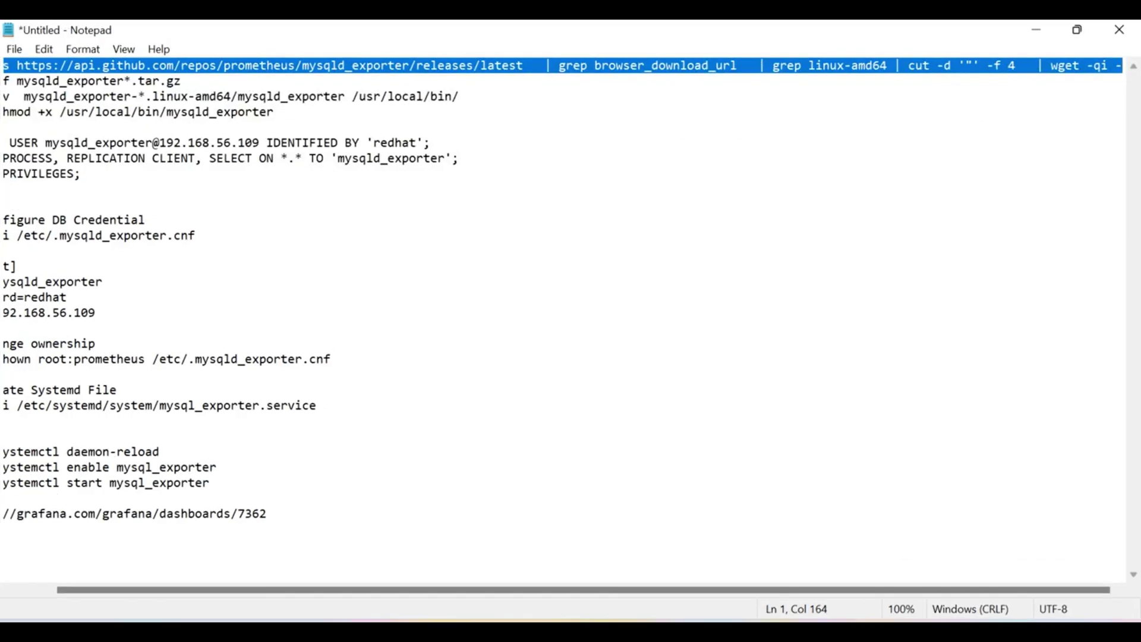
{"action": "scroll", "coordinate": [128, 104], "scroll_direction": "left", "scroll_amount": 2}
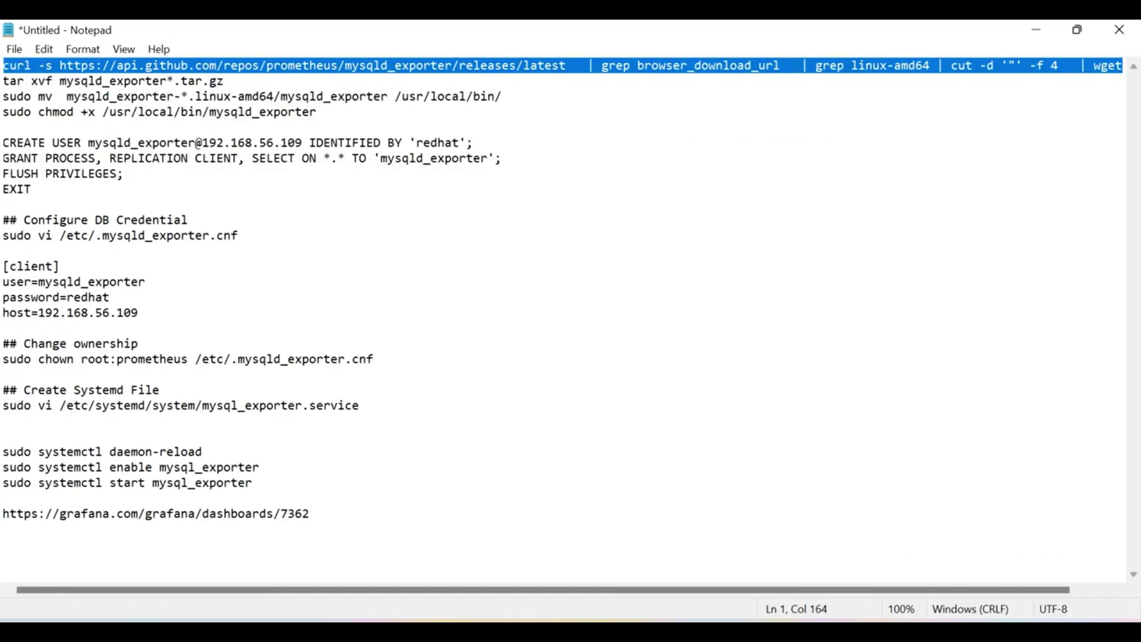
{"action": "left_click_drag", "start_coordinate": [3, 81], "coordinate": [250, 82]}
{"action": "key", "text": "ctrl+c"}
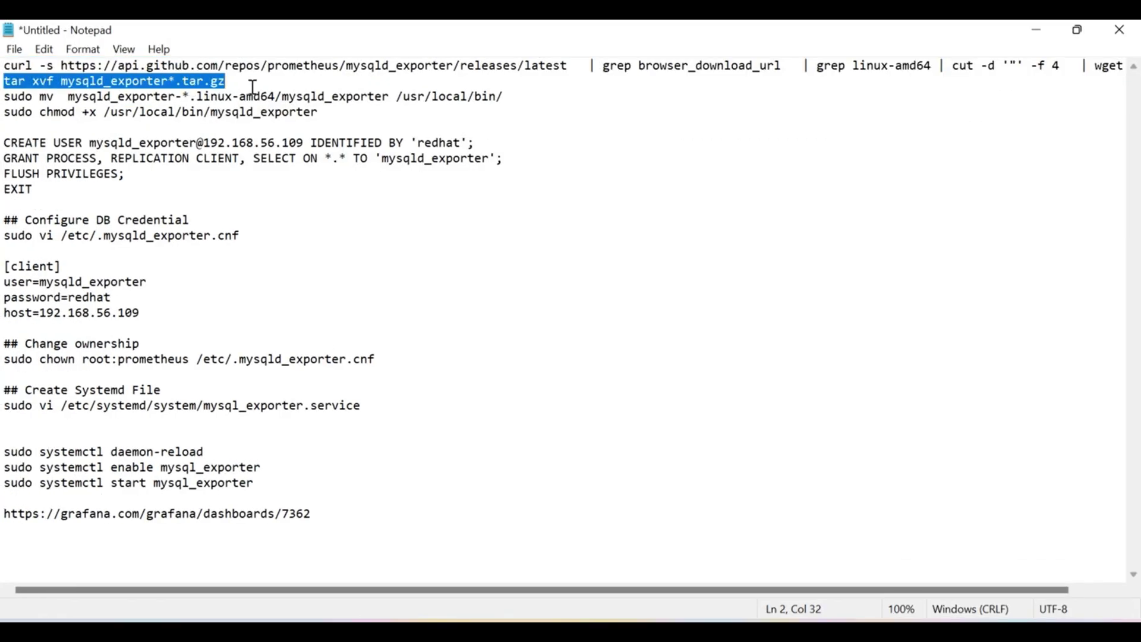
- Extract the mysqld_exporter-0.13.0 tarball with tar xvf and list the extracted folder
{"action": "left_click", "coordinate": [1039, 35]}
{"action": "right_click", "coordinate": [656, 294]}
{"action": "key", "text": "Return"}
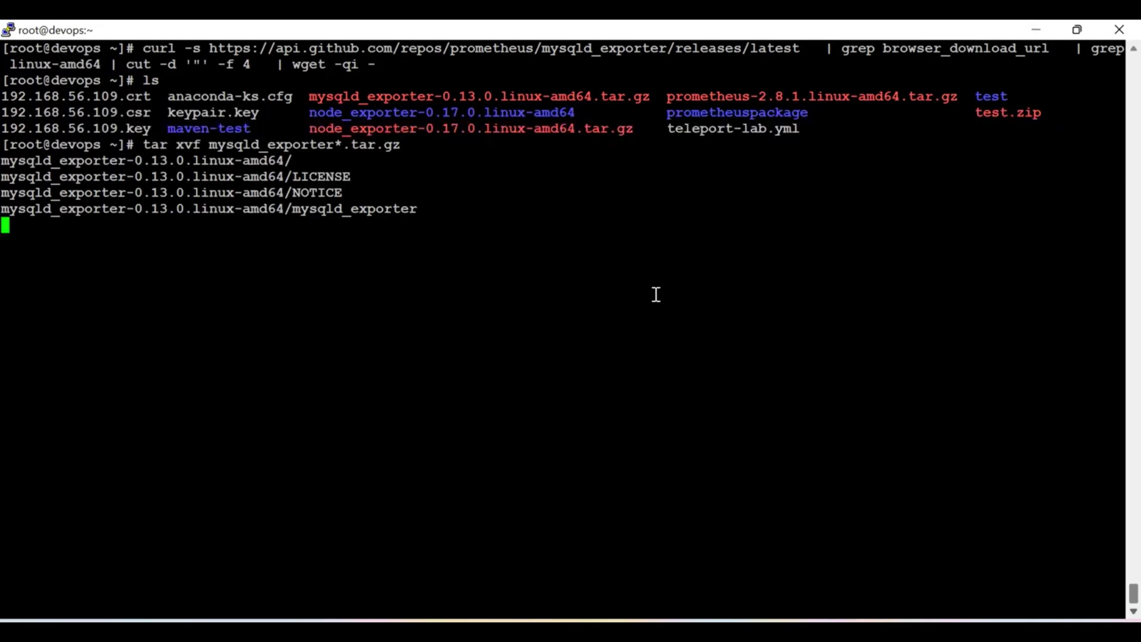
{"action": "type", "text": "ls"}
{"action": "key", "text": "Return"}
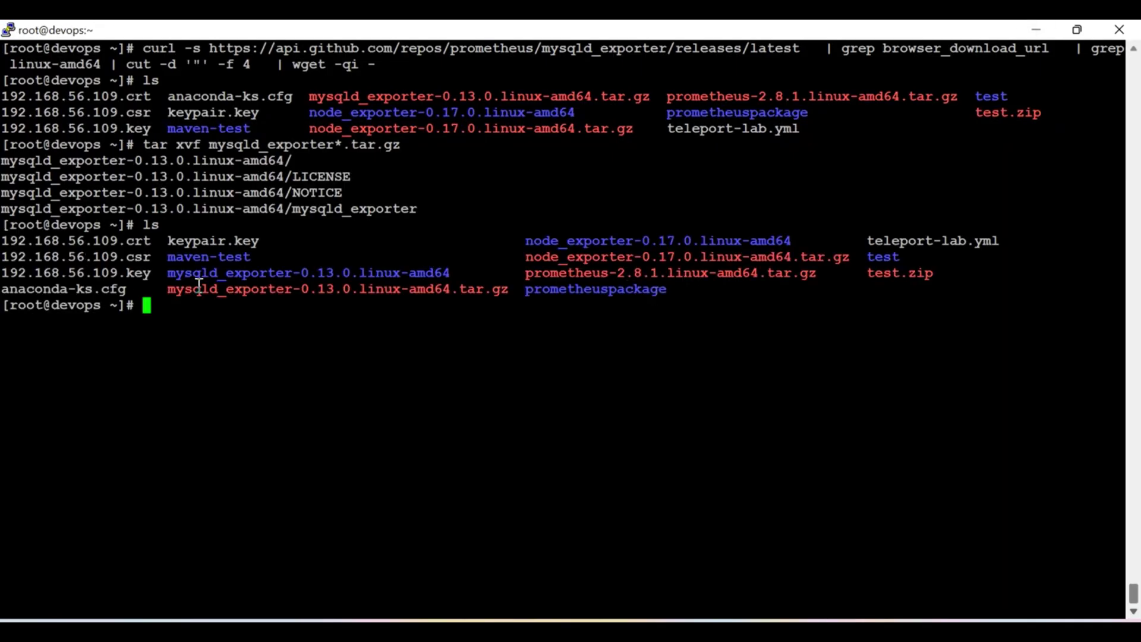
{"action": "double_click", "coordinate": [262, 275]}
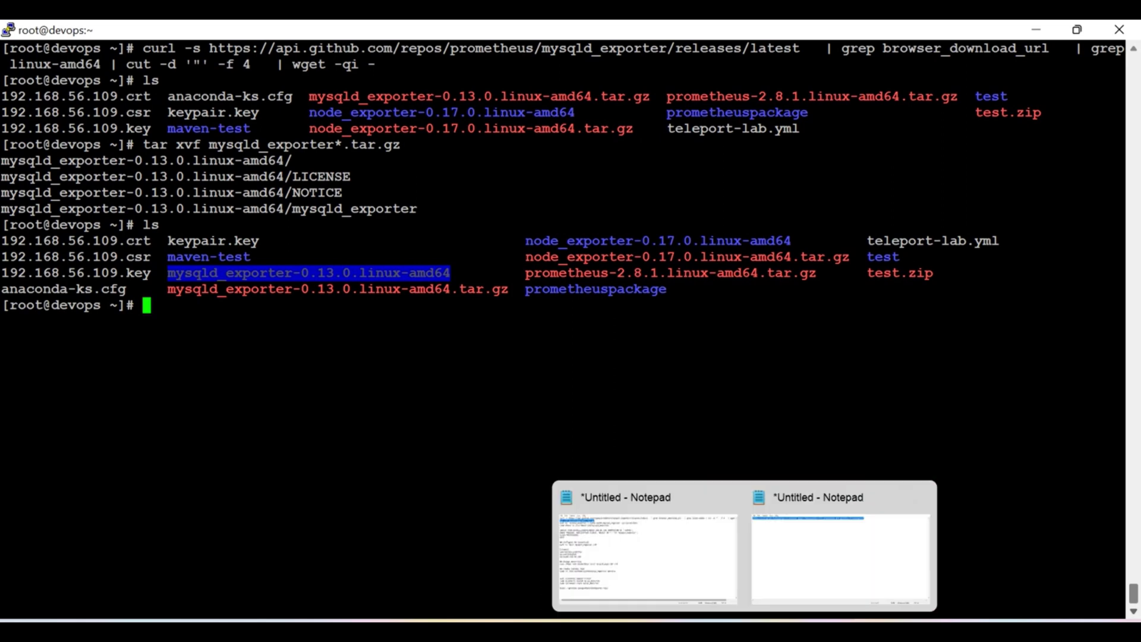
- Move the mysqld_exporter binary into /usr/local/bin with sudo mv
{"action": "left_click", "coordinate": [683, 570]}
{"action": "left_click_drag", "start_coordinate": [3, 96], "coordinate": [505, 96]}
{"action": "key", "text": "ctrl+c"}
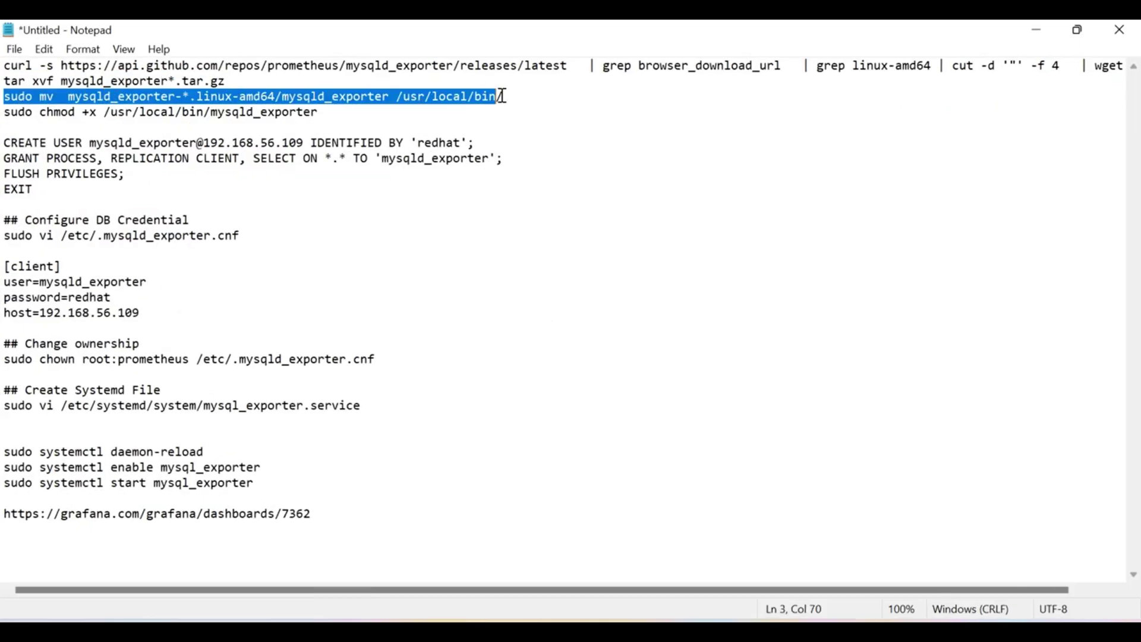
{"action": "left_click", "coordinate": [1035, 29]}
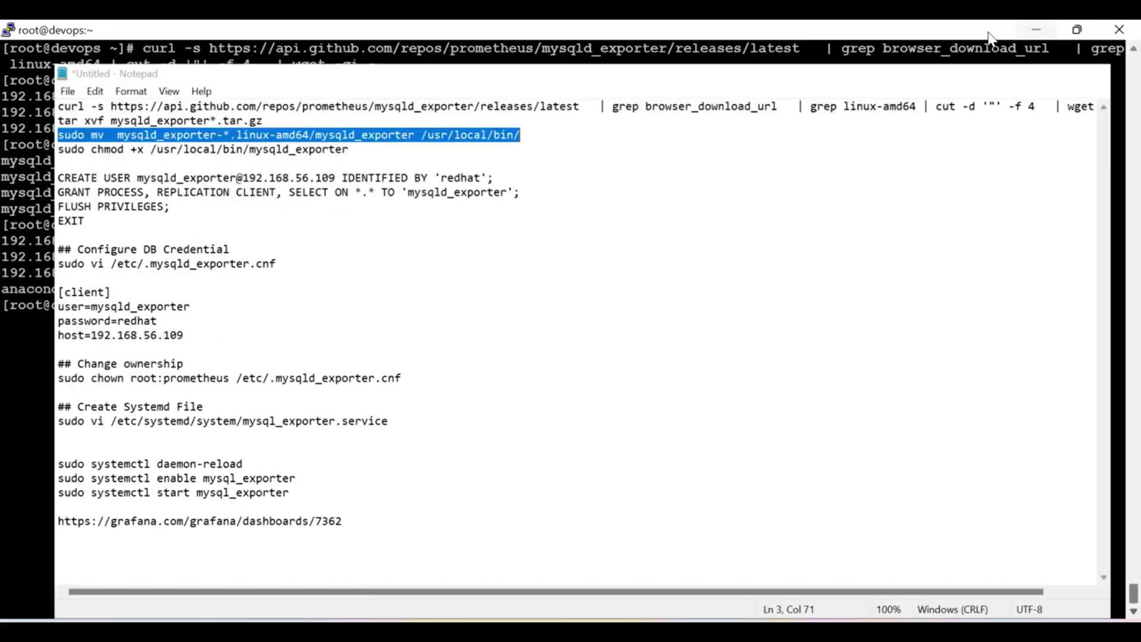
{"action": "right_click", "coordinate": [451, 394]}
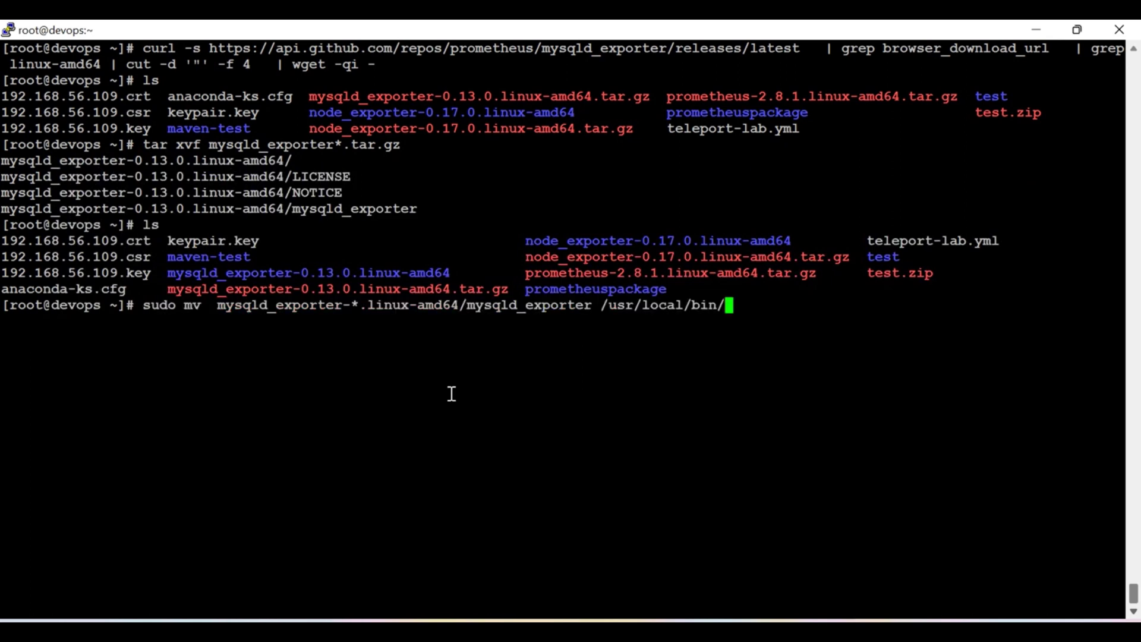
{"action": "key", "text": "Return"}
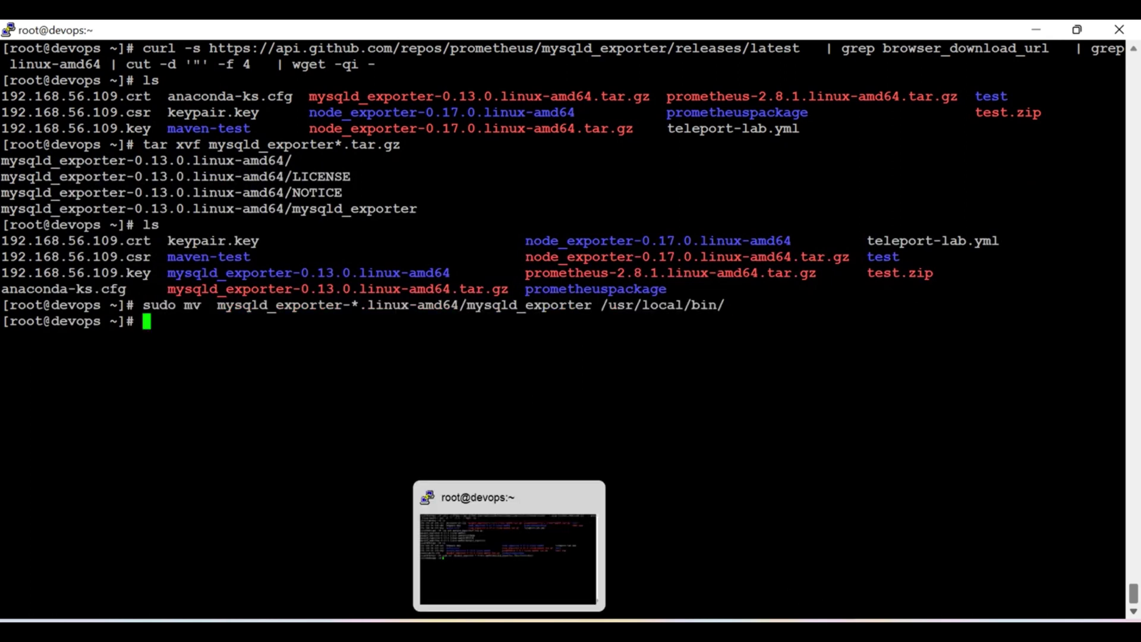
- Make /usr/local/bin/mysqld_exporter executable with sudo chmod +x, then copy the CREATE USER statement
{"action": "left_click", "coordinate": [677, 559]}
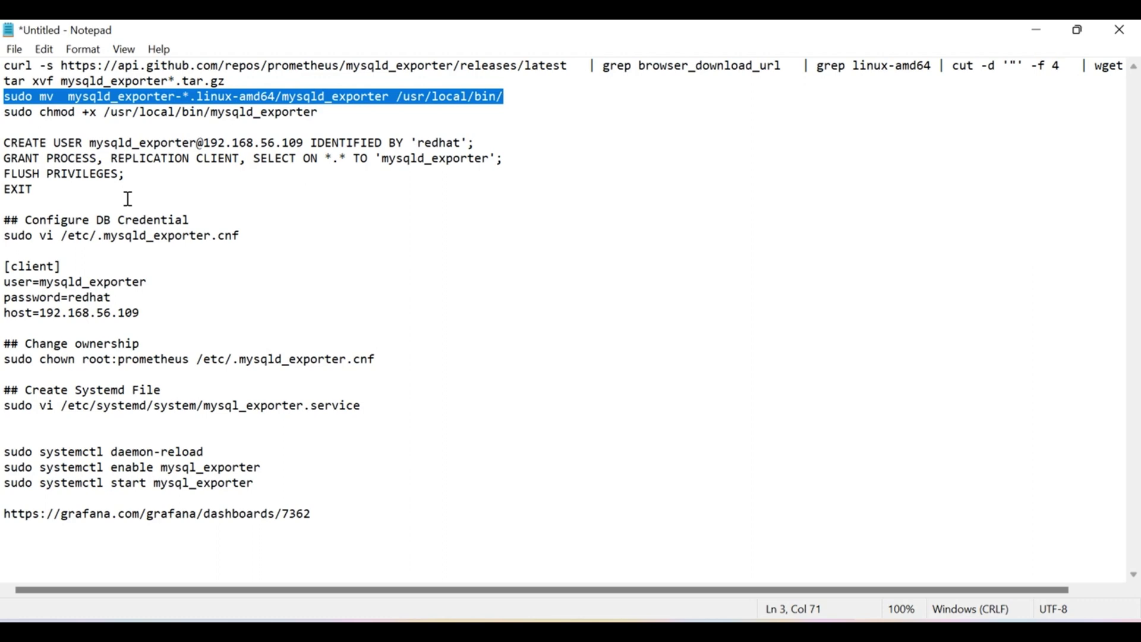
{"action": "left_click_drag", "start_coordinate": [3, 113], "coordinate": [321, 117]}
{"action": "key", "text": "ctrl+c"}
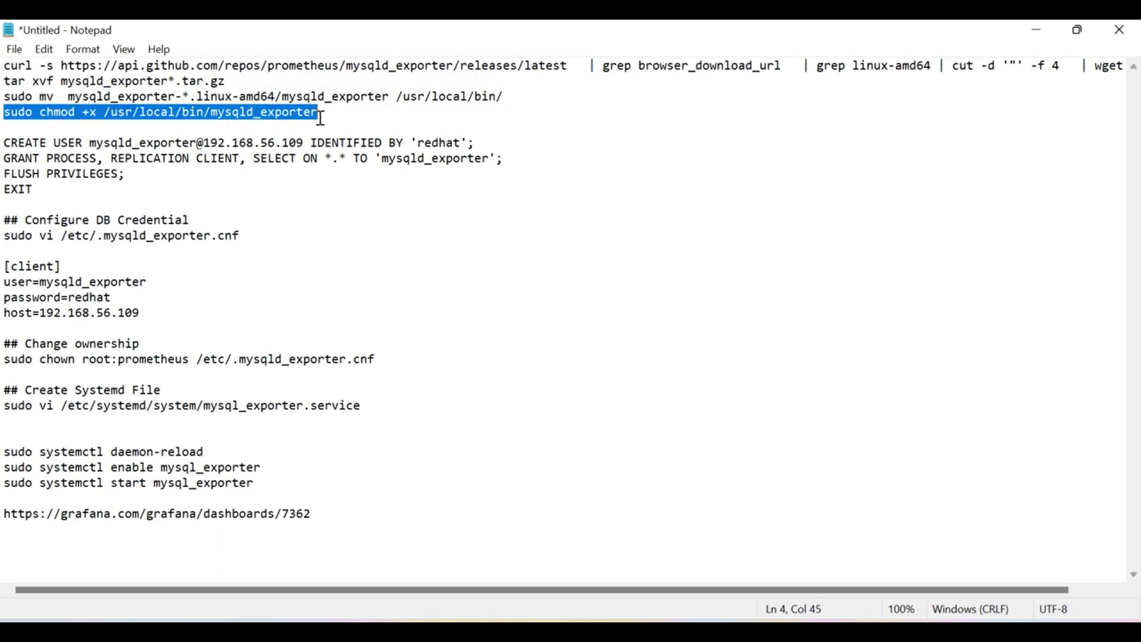
{"action": "left_click", "coordinate": [1037, 31]}
{"action": "right_click", "coordinate": [575, 408]}
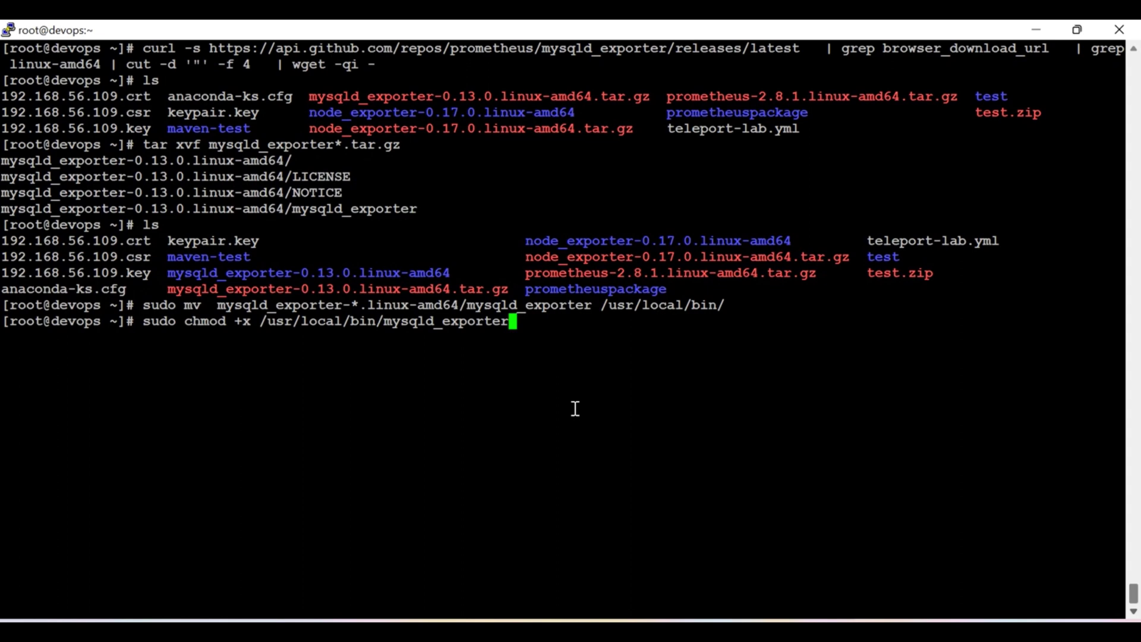
{"action": "key", "text": "Return"}
{"action": "key", "text": "Return"}
{"action": "key", "text": "Return"}
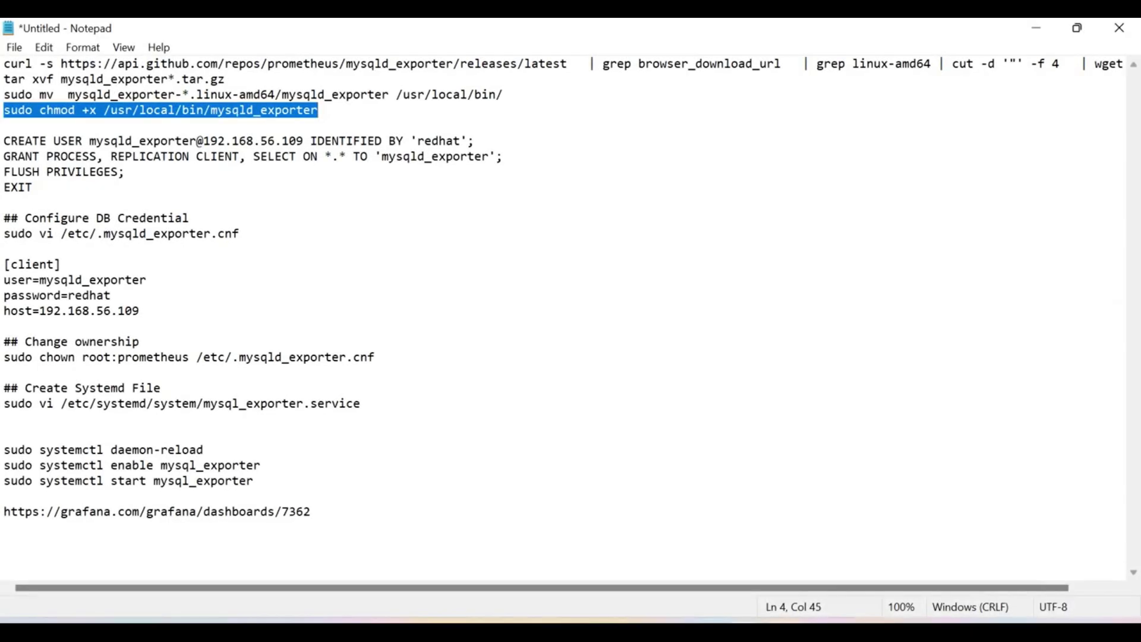
{"action": "left_click_drag", "start_coordinate": [4, 141], "coordinate": [478, 141]}
{"action": "key", "text": "ctrl+c"}
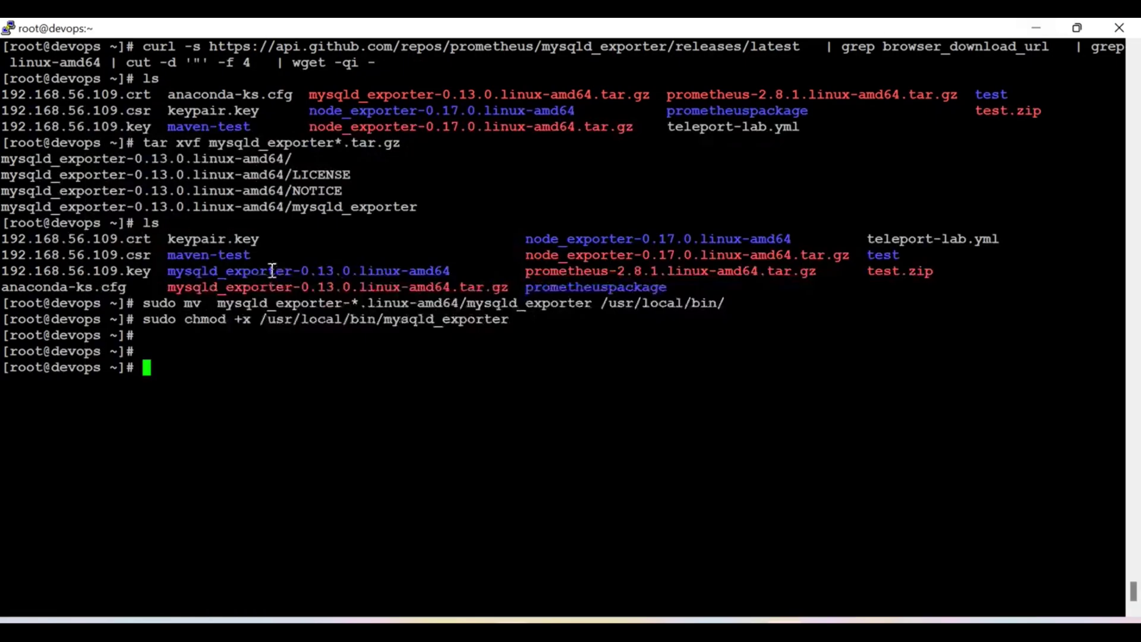
{"action": "left_click", "coordinate": [1035, 28]}
- Log in to MariaDB as root with 'mysql -u root -p'
{"action": "key", "text": "ctrl+l"}
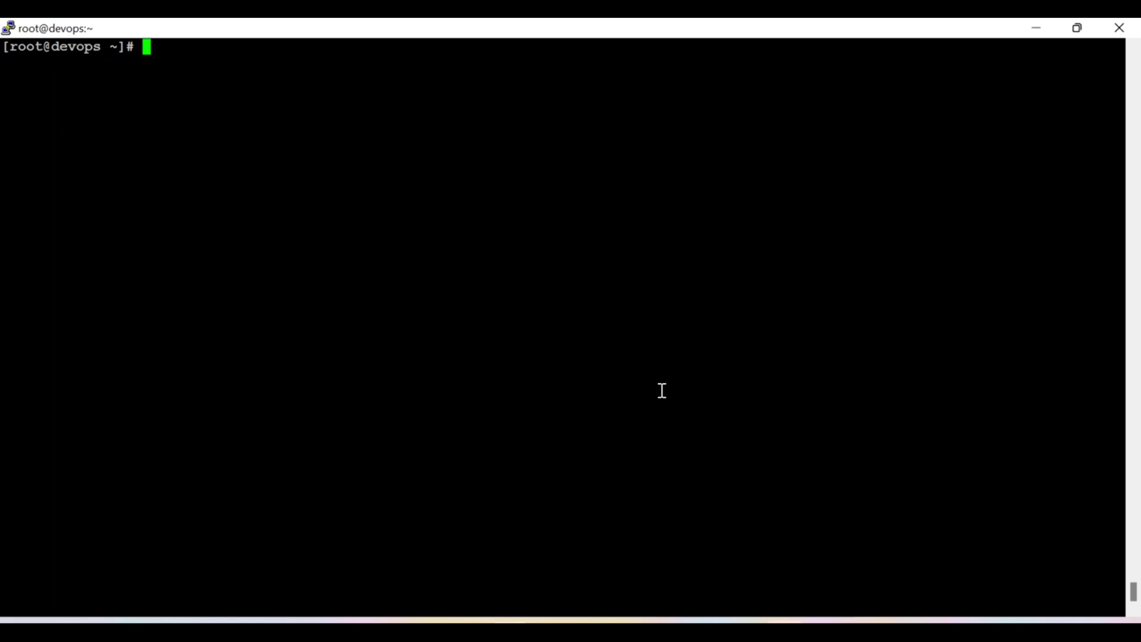
{"action": "type", "text": "mysql -u "}
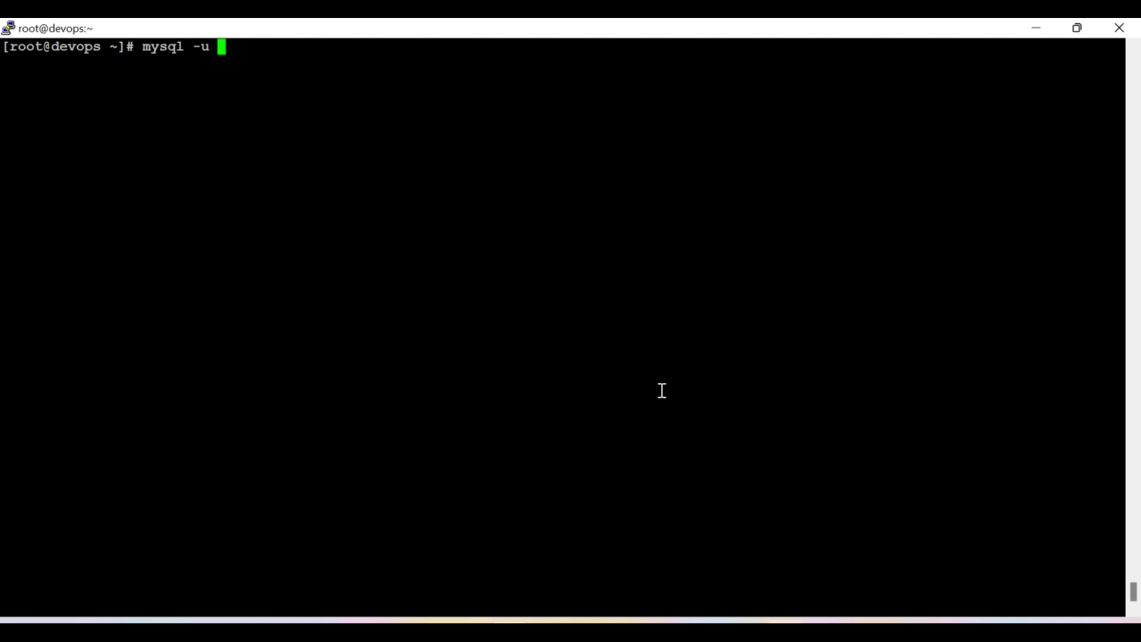
{"action": "type", "text": "root -p"}
{"action": "key", "text": "Return"}
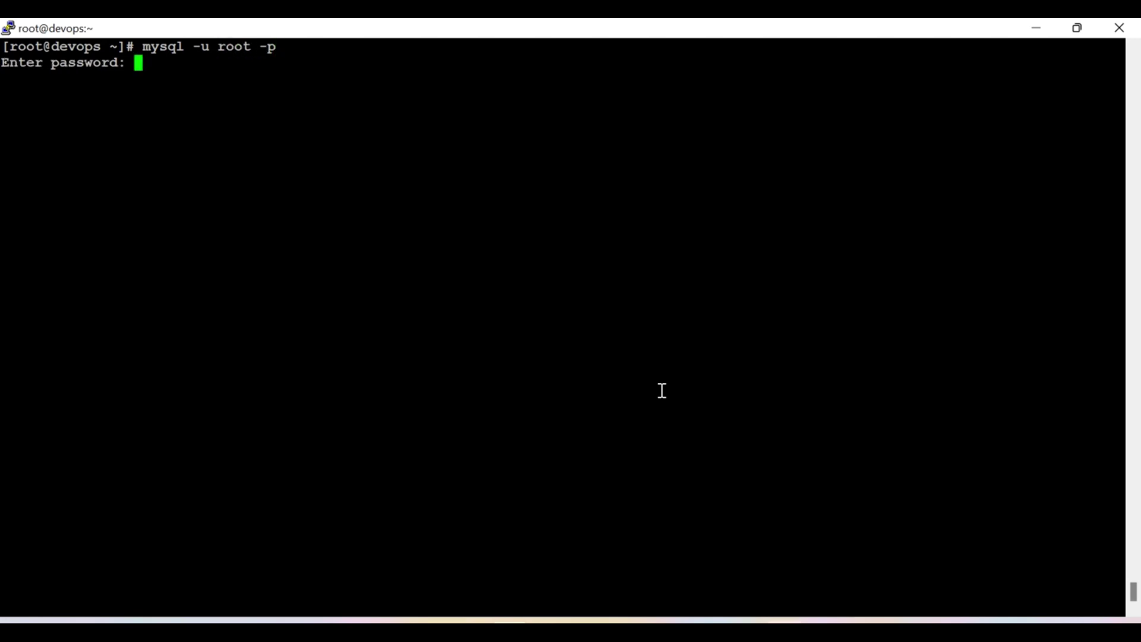
{"action": "key", "text": "Return"}
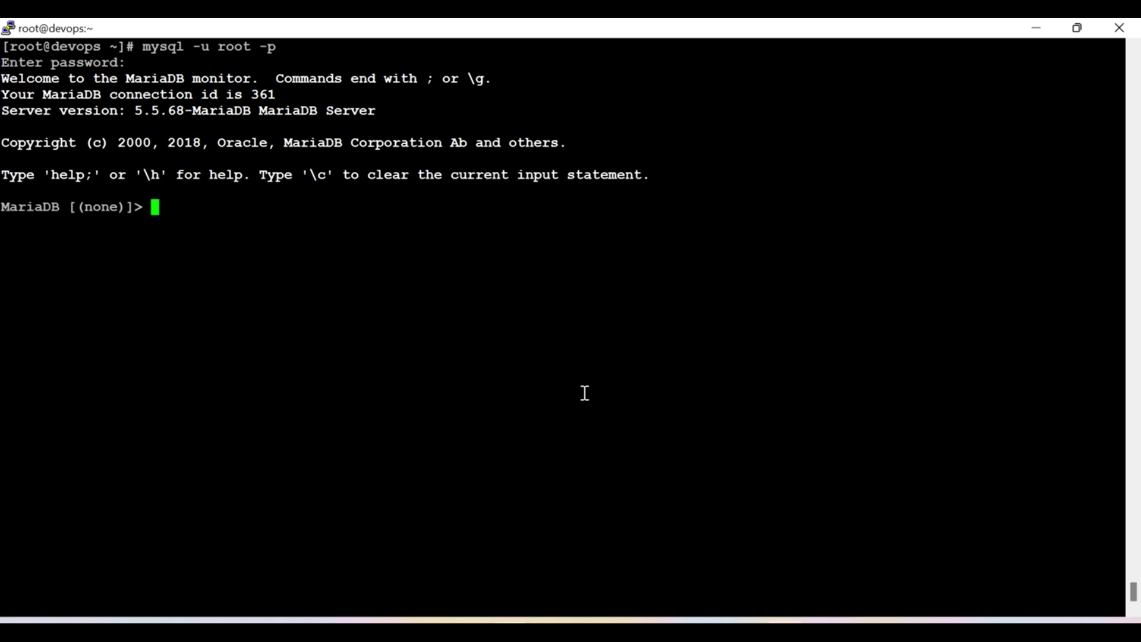
- Run 'select * from mysql.user;' to view every column of the user table
{"action": "key", "text": "ctrl+l"}
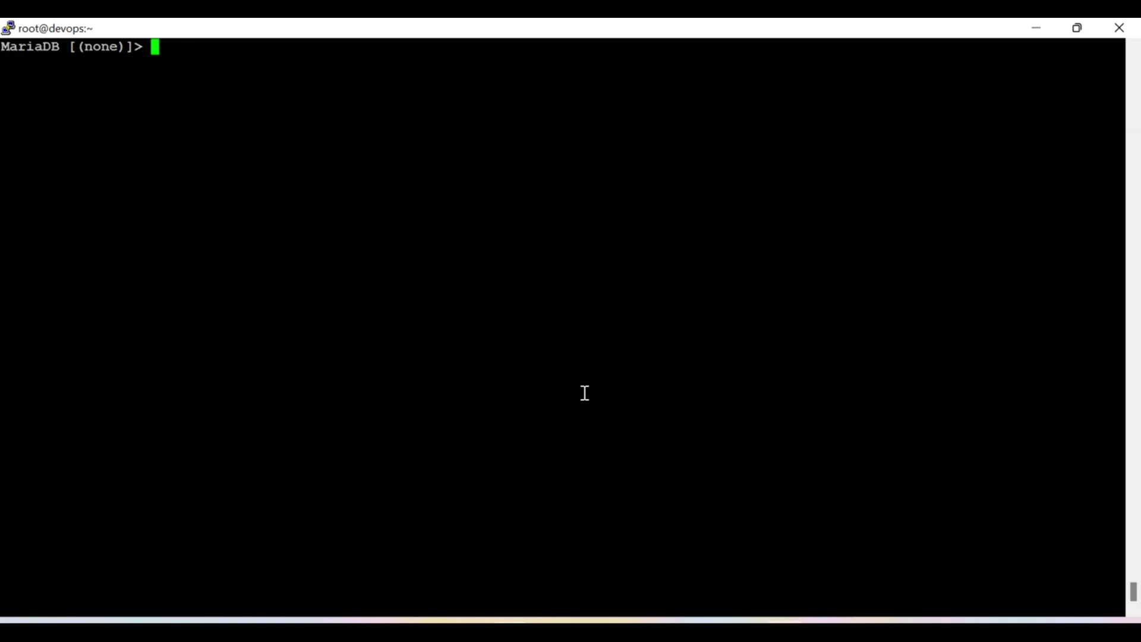
{"action": "type", "text": "se"}
{"action": "key", "text": "BackSpace"}
{"action": "key", "text": "BackSpace"}
{"action": "type", "text": "slect"}
{"action": "key", "text": "BackSpace"}
{"action": "key", "text": "BackSpace"}
{"action": "key", "text": "BackSpace"}
{"action": "key", "text": "BackSpace"}
{"action": "key", "text": "BackSpace"}
{"action": "type", "text": "elect * "}
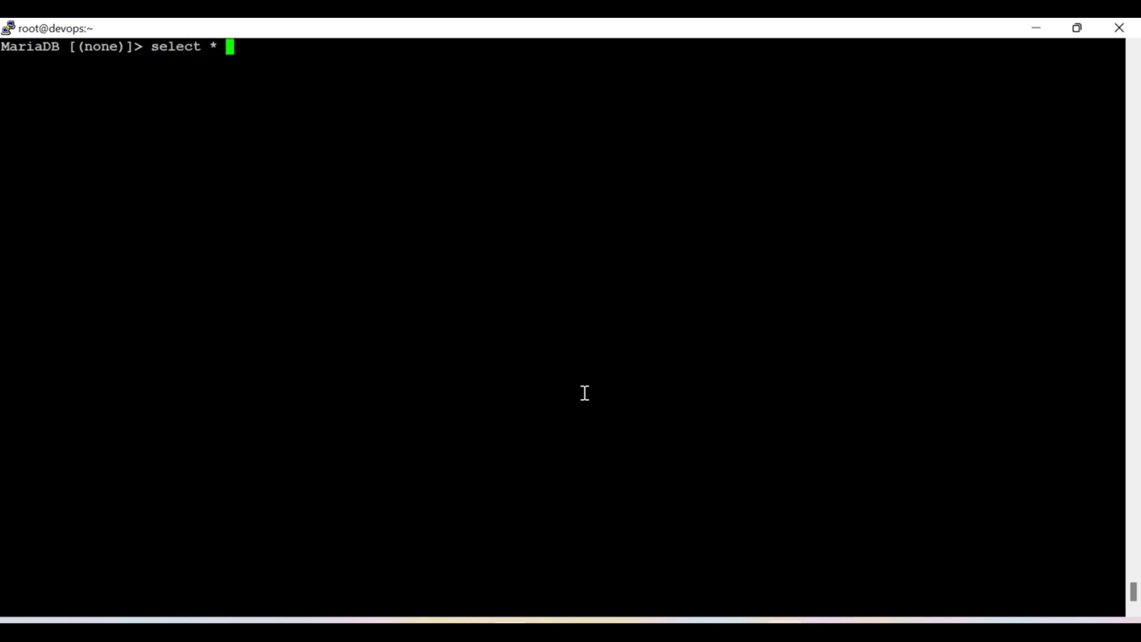
{"action": "type", "text": "from mysql"}
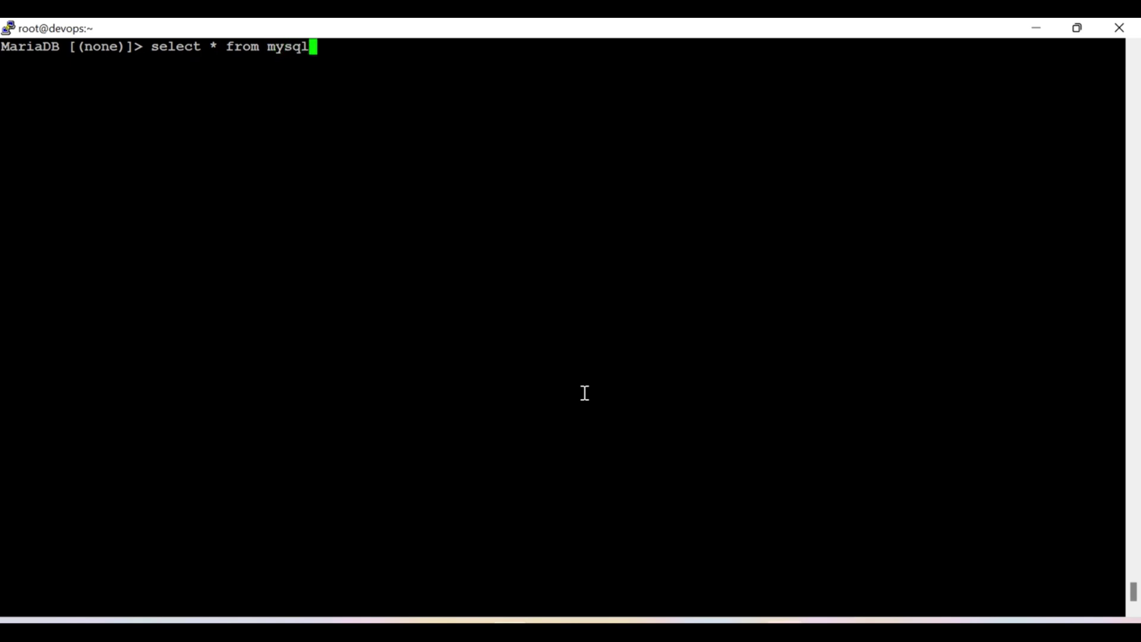
{"action": "type", "text": ".user;"}
{"action": "key", "text": "Return"}
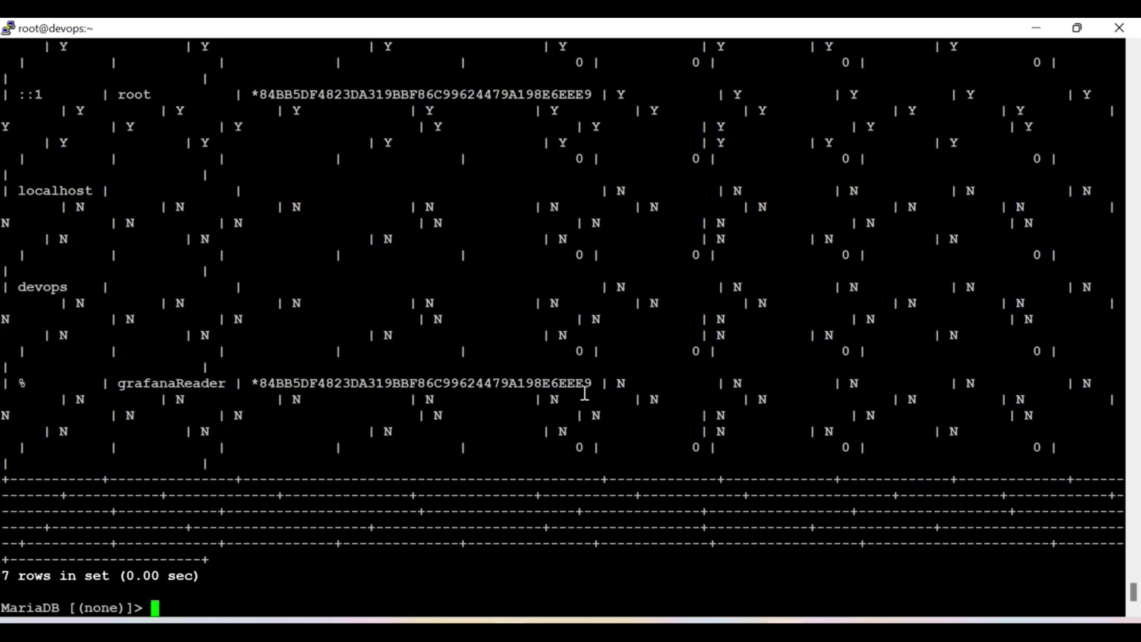
- Rerun the query as 'select user from mysql.user;' to list only user names
{"action": "key", "text": "ctrl+l"}
{"action": "key", "text": "Up"}
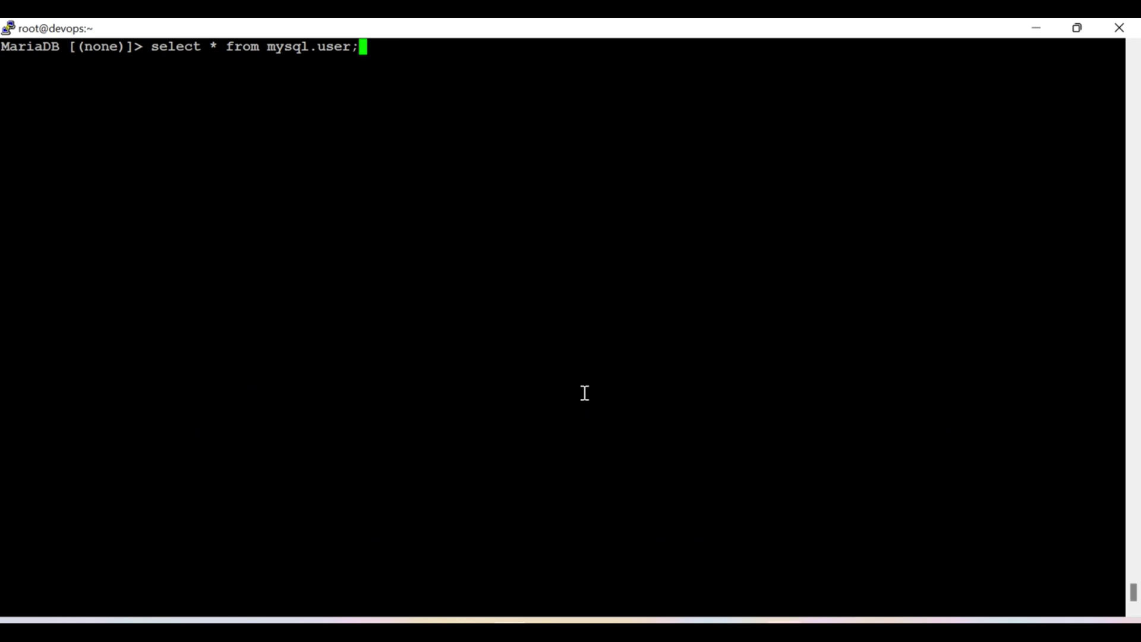
{"action": "key", "text": "Left"}
{"action": "key", "text": "Left"}
{"action": "key", "text": "Left"}
{"action": "key", "text": "Left"}
{"action": "key", "text": "Left"}
{"action": "key", "text": "Left"}
{"action": "key", "text": "Left"}
{"action": "key", "text": "Left"}
{"action": "key", "text": "Left"}
{"action": "key", "text": "Left"}
{"action": "key", "text": "Left"}
{"action": "key", "text": "Left"}
{"action": "key", "text": "Left"}
{"action": "key", "text": "Left"}
{"action": "key", "text": "Left"}
{"action": "key", "text": "Left"}
{"action": "key", "text": "Left"}
{"action": "key", "text": "BackSpace"}
{"action": "type", "text": "user"}
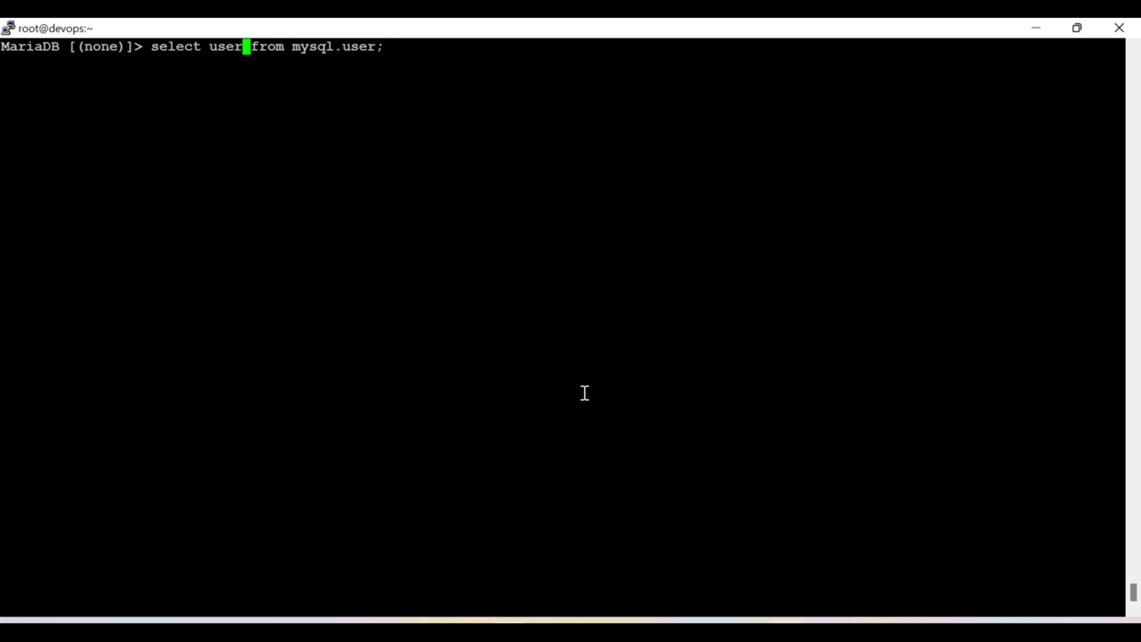
{"action": "key", "text": "Return"}
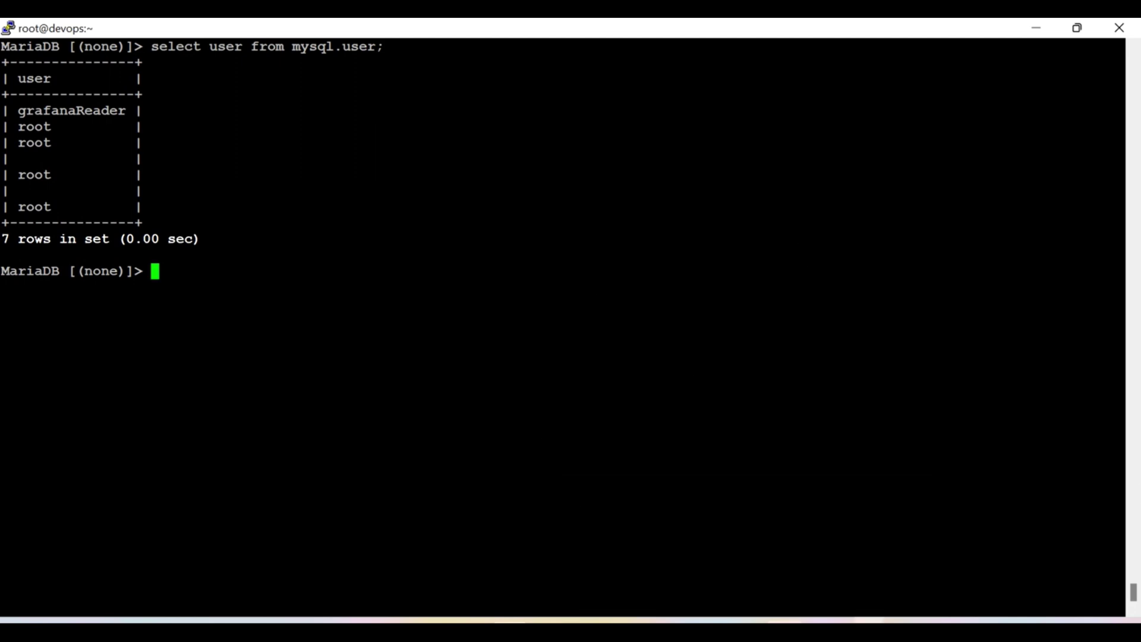
{"action": "right_click", "coordinate": [635, 347]}
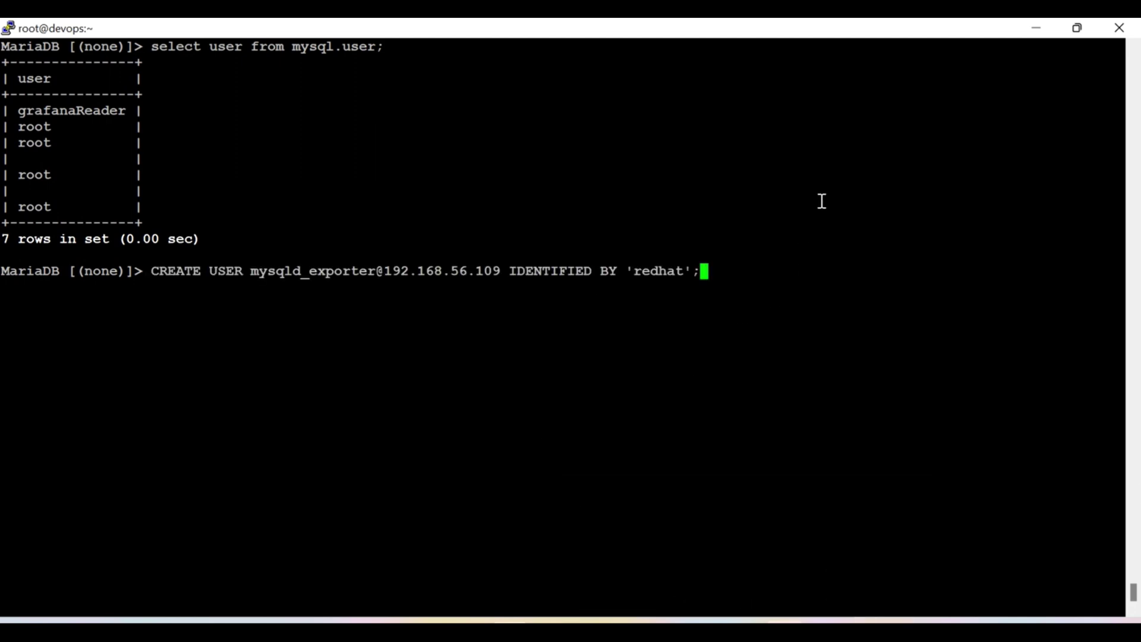
{"action": "key", "text": "Left"}
{"action": "key", "text": "Left"}
{"action": "key", "text": "Left"}
{"action": "key", "text": "Left"}
{"action": "key", "text": "Left"}
{"action": "key", "text": "Left"}
{"action": "key", "text": "Left"}
{"action": "key", "text": "Left"}
{"action": "key", "text": "Left"}
{"action": "key", "text": "Left"}
{"action": "key", "text": "Left"}
{"action": "key", "text": "Left"}
{"action": "key", "text": "Left"}
{"action": "key", "text": "Left"}
{"action": "key", "text": "Left"}
{"action": "key", "text": "Left"}
{"action": "key", "text": "Left"}
{"action": "key", "text": "Left"}
{"action": "key", "text": "Left"}
{"action": "key", "text": "Left"}
{"action": "key", "text": "Right"}
{"action": "key", "text": "BackSpace"}
{"action": "key", "text": "BackSpace"}
{"action": "key", "text": "BackSpace"}
{"action": "key", "text": "BackSpace"}
{"action": "key", "text": "BackSpace"}
{"action": "key", "text": "BackSpace"}
{"action": "key", "text": "BackSpace"}
{"action": "key", "text": "BackSpace"}
{"action": "key", "text": "BackSpace"}
{"action": "key", "text": "BackSpace"}
{"action": "key", "text": "BackSpace"}
{"action": "key", "text": "BackSpace"}
{"action": "key", "text": "BackSpace"}
{"action": "key", "text": "BackSpace"}
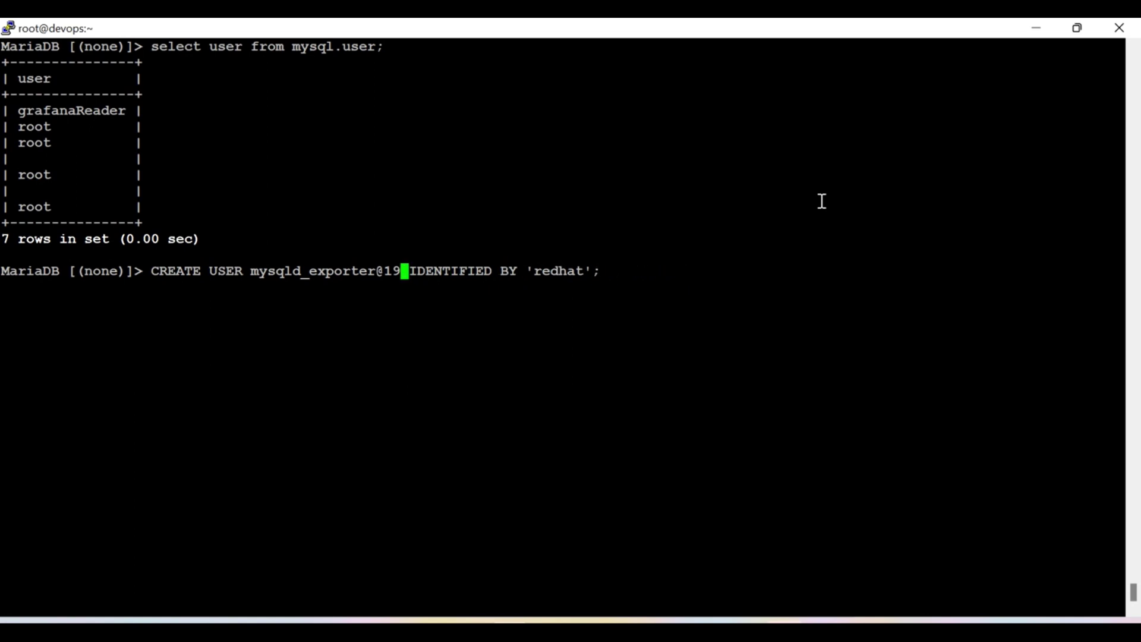
{"action": "key", "text": "BackSpace"}
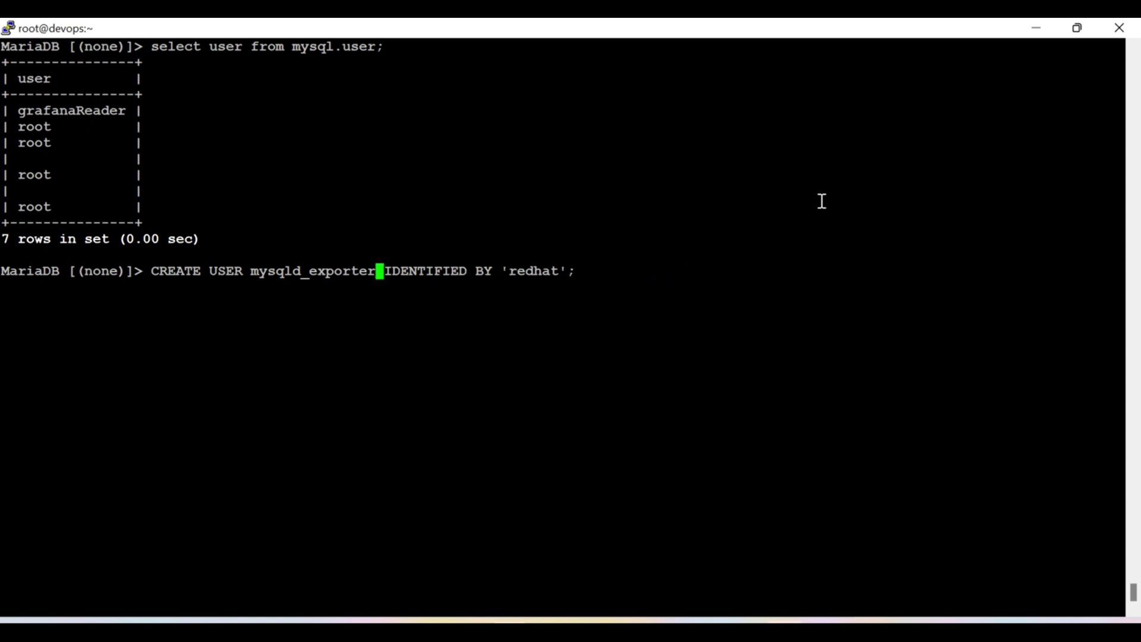
{"action": "key", "text": "Right"}
{"action": "key", "text": "Right"}
{"action": "key", "text": "Right"}
{"action": "key", "text": "Right"}
{"action": "key", "text": "Right"}
{"action": "key", "text": "Right"}
{"action": "key", "text": "Right"}
{"action": "key", "text": "Right"}
{"action": "key", "text": "Right"}
{"action": "key", "text": "Right"}
{"action": "key", "text": "Right"}
{"action": "key", "text": "Right"}
{"action": "key", "text": "Right"}
{"action": "key", "text": "Right"}
{"action": "key", "text": "Right"}
{"action": "key", "text": "Right"}
{"action": "key", "text": "Right"}
{"action": "key", "text": "Right"}
{"action": "key", "text": "Right"}
{"action": "key", "text": "Right"}
{"action": "key", "text": "Right"}
{"action": "key", "text": "Right"}
{"action": "key", "text": "Right"}
{"action": "key", "text": "Right"}
{"action": "key", "text": "Return"}
{"action": "key", "text": "Return"}
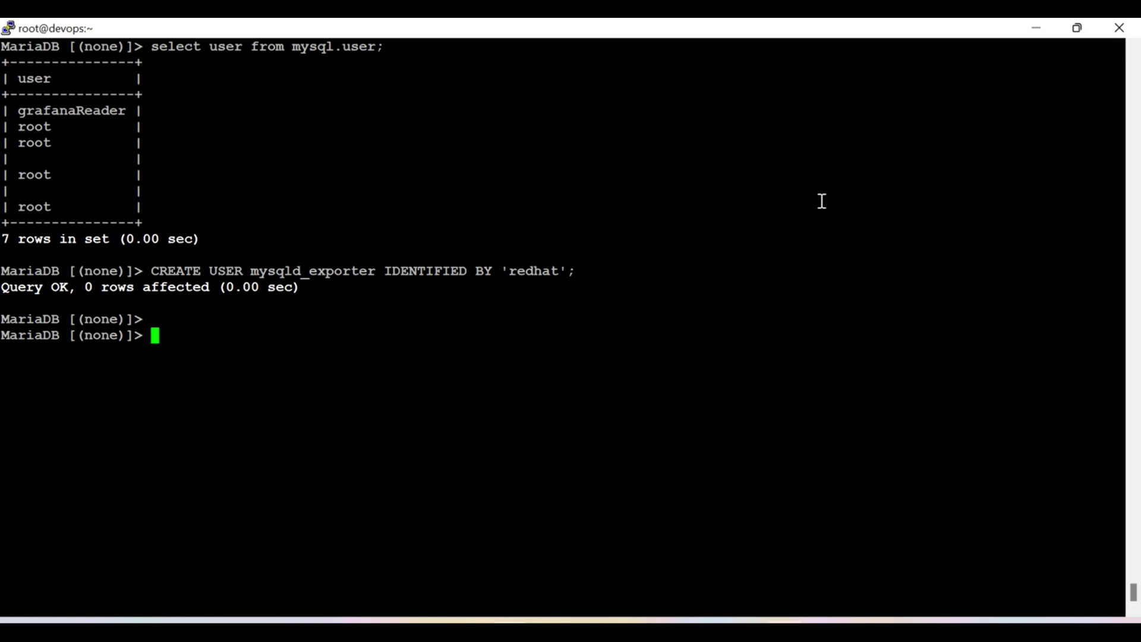
- Grant mysqld_exporter PROCESS, REPLICATION CLIENT and SELECT privileges
{"action": "left_click", "coordinate": [744, 623]}
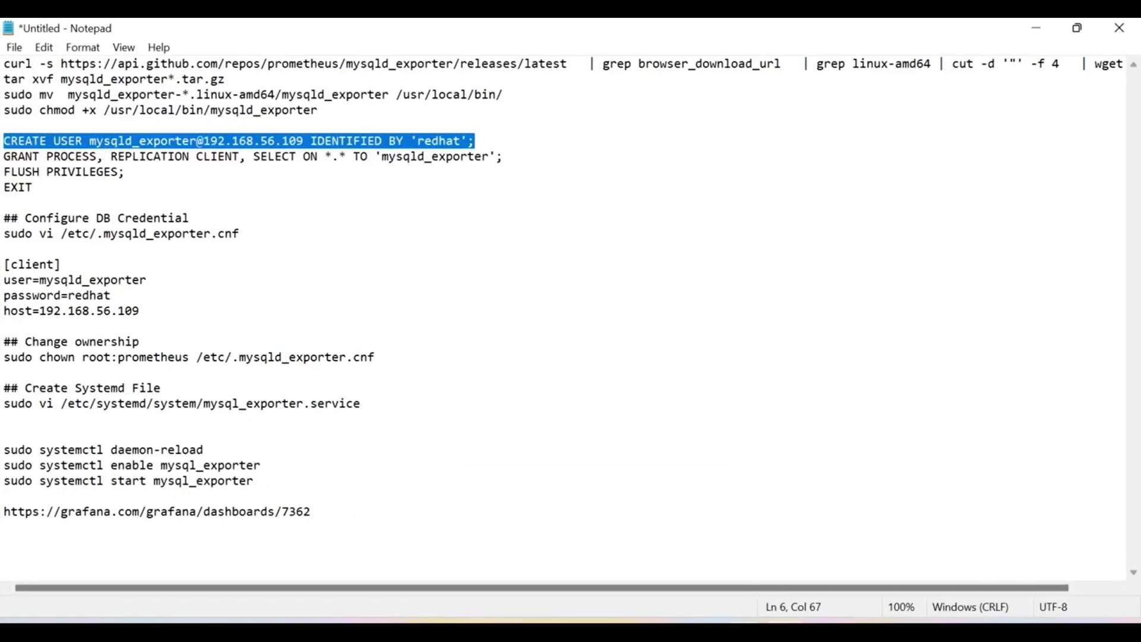
{"action": "left_click_drag", "start_coordinate": [5, 156], "coordinate": [518, 160]}
{"action": "key", "text": "ctrl+c"}
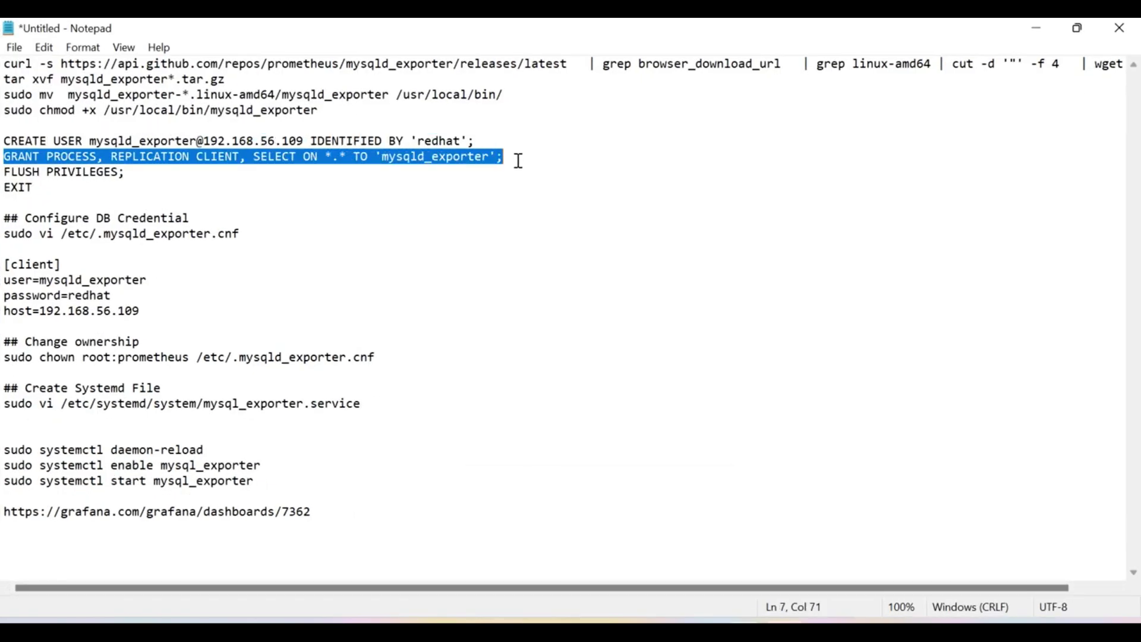
{"action": "left_click", "coordinate": [1039, 30]}
{"action": "right_click", "coordinate": [810, 354]}
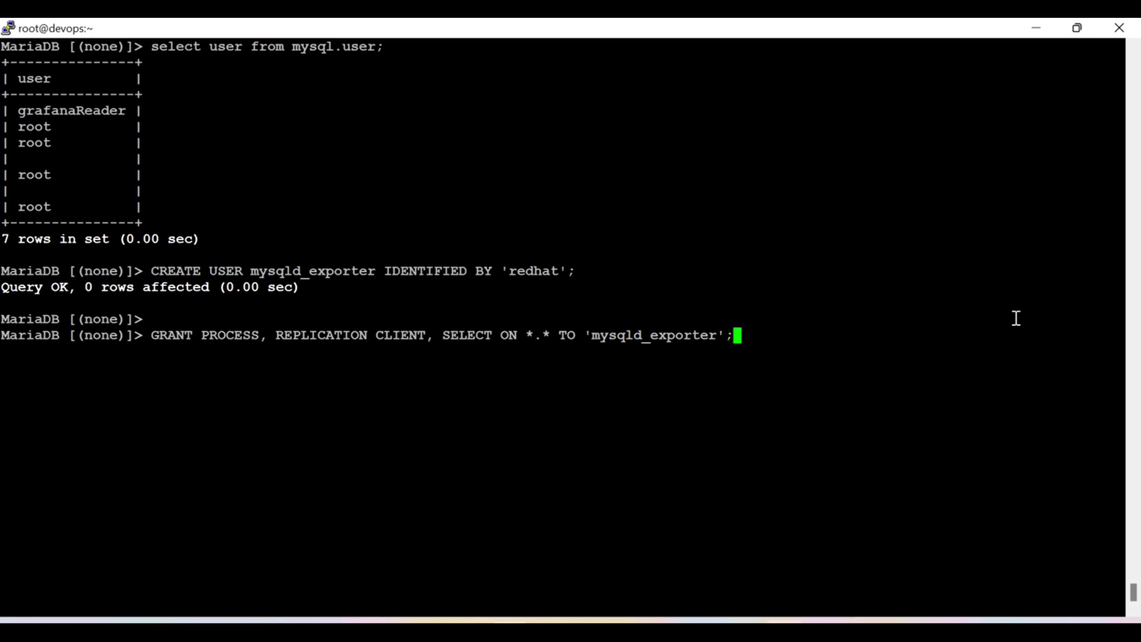
{"action": "key", "text": "Return"}
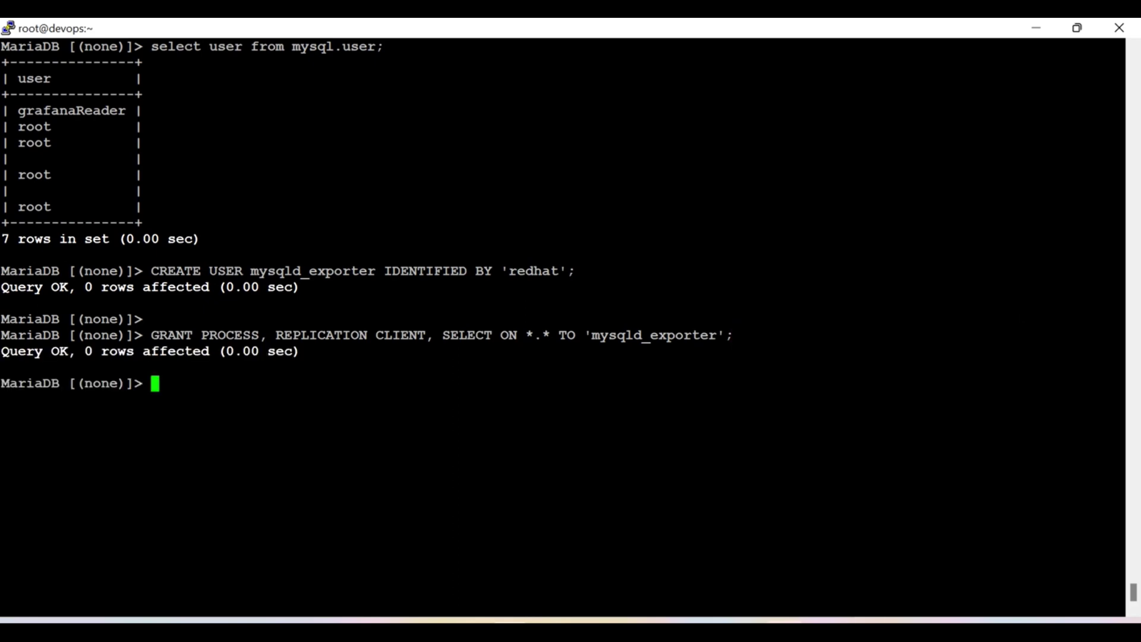
- Run FLUSH PRIVILEGES and EXIT the MariaDB client back to the shell
{"action": "left_click", "coordinate": [660, 573]}
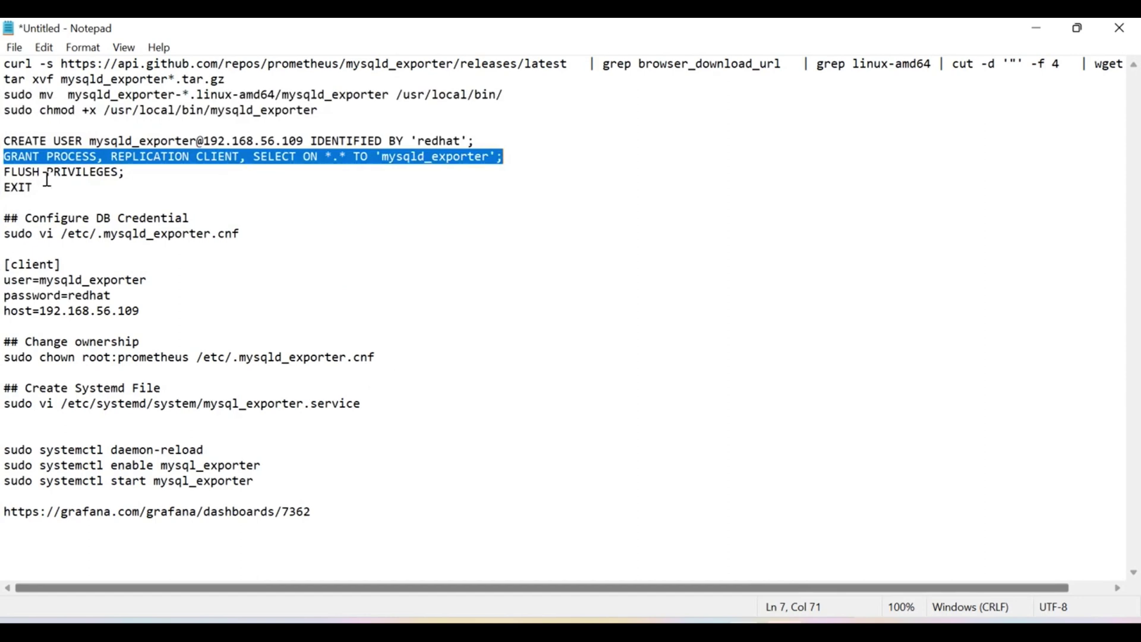
{"action": "left_click_drag", "start_coordinate": [8, 174], "coordinate": [166, 183]}
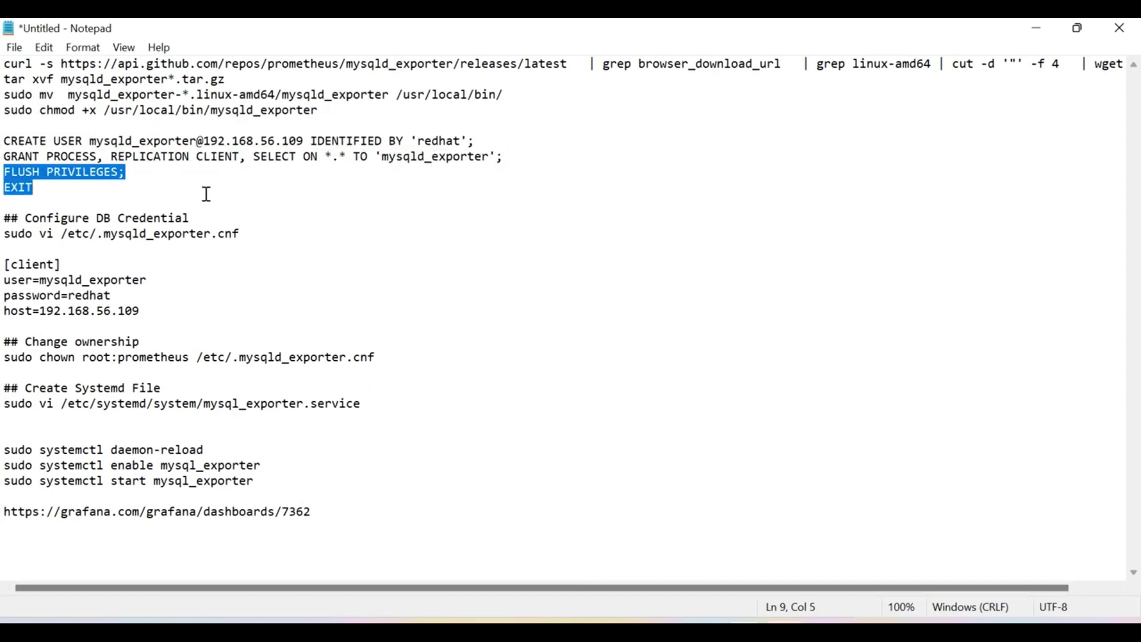
{"action": "left_click", "coordinate": [1036, 28]}
{"action": "right_click", "coordinate": [694, 381]}
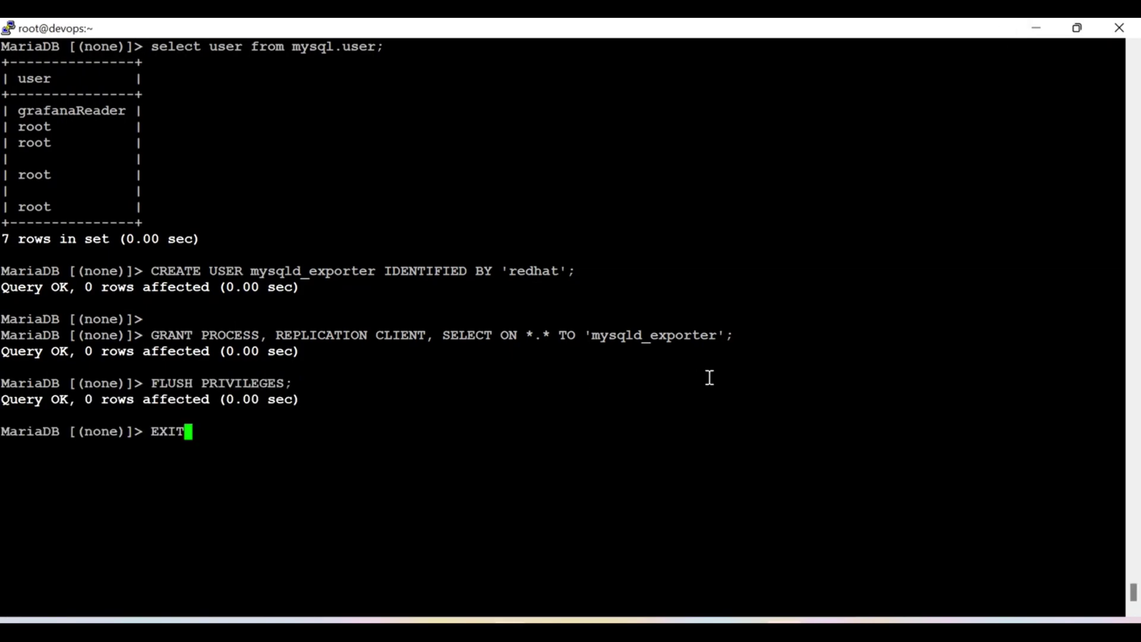
{"action": "key", "text": "Return"}
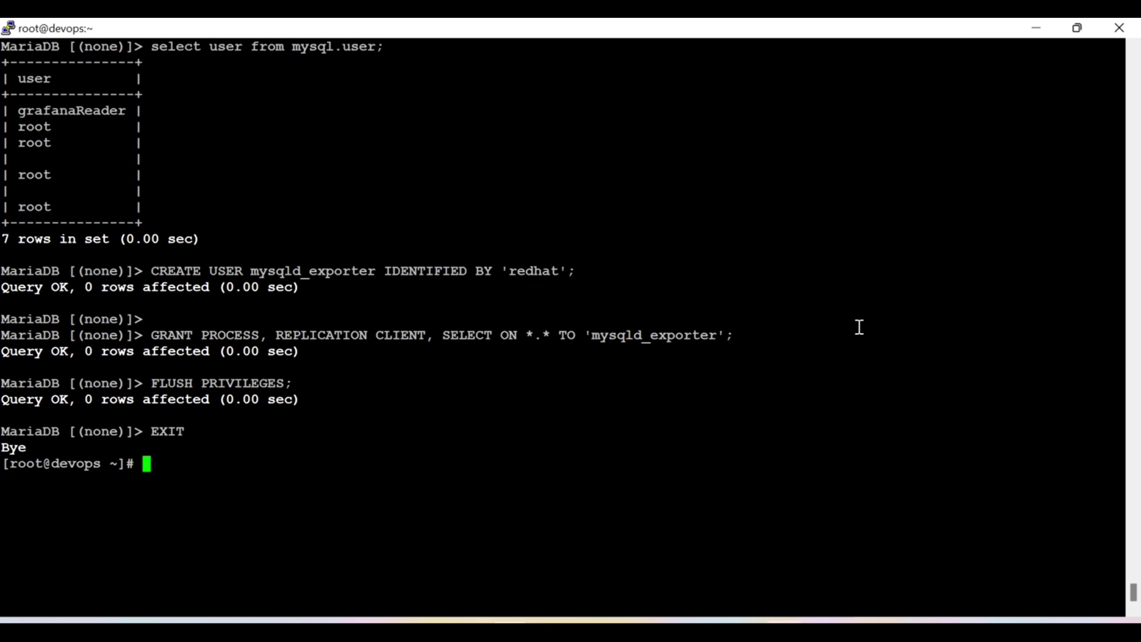
- Copy the command that opens the exporter config file from the notes
{"action": "mouse_move", "coordinate": [742, 623]}
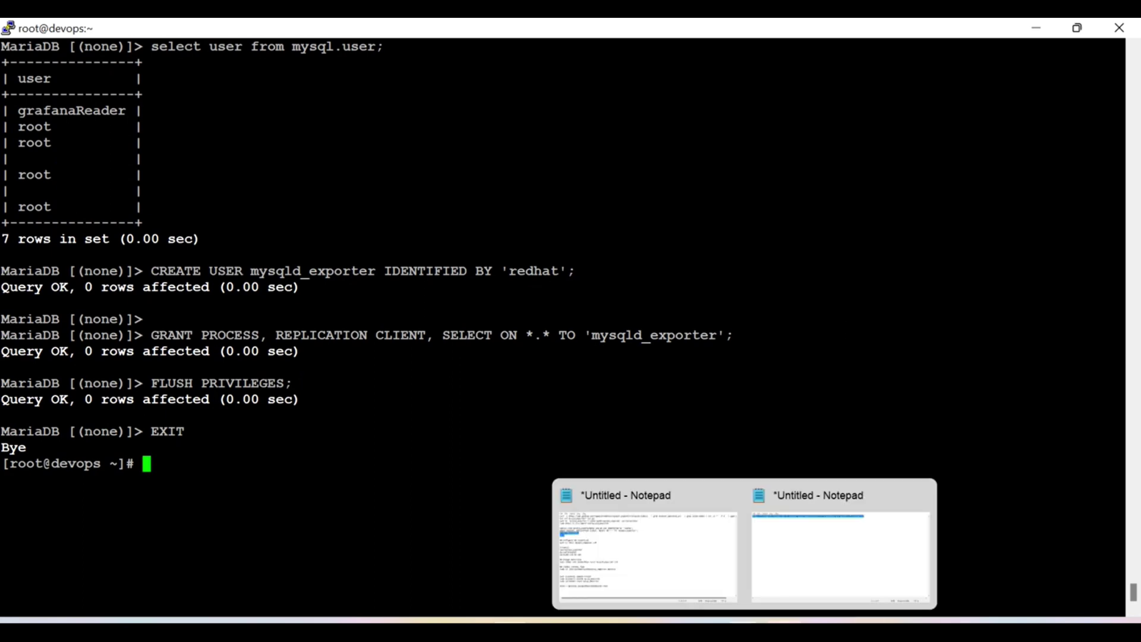
{"action": "left_click", "coordinate": [632, 565]}
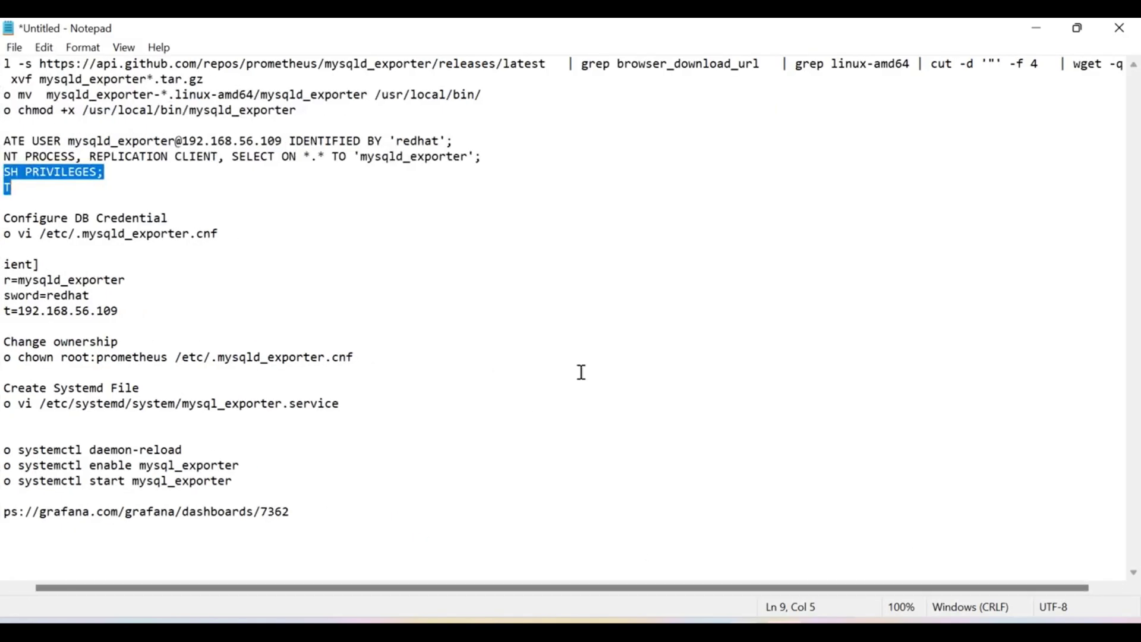
{"action": "left_click_drag", "start_coordinate": [4, 233], "coordinate": [269, 241]}
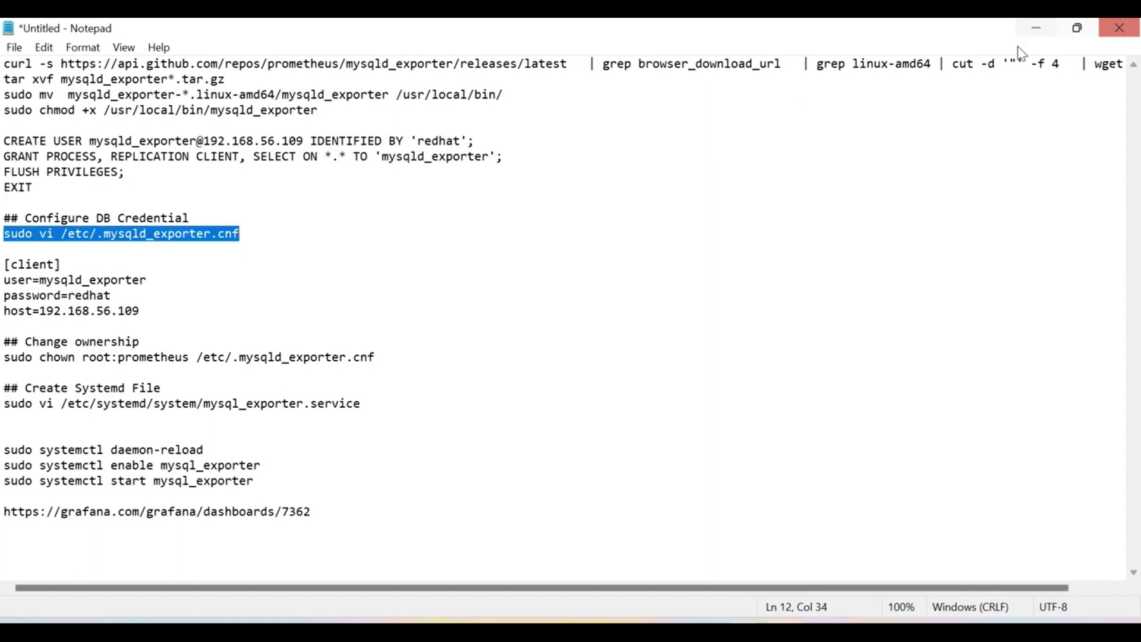
{"action": "left_click", "coordinate": [1038, 28]}
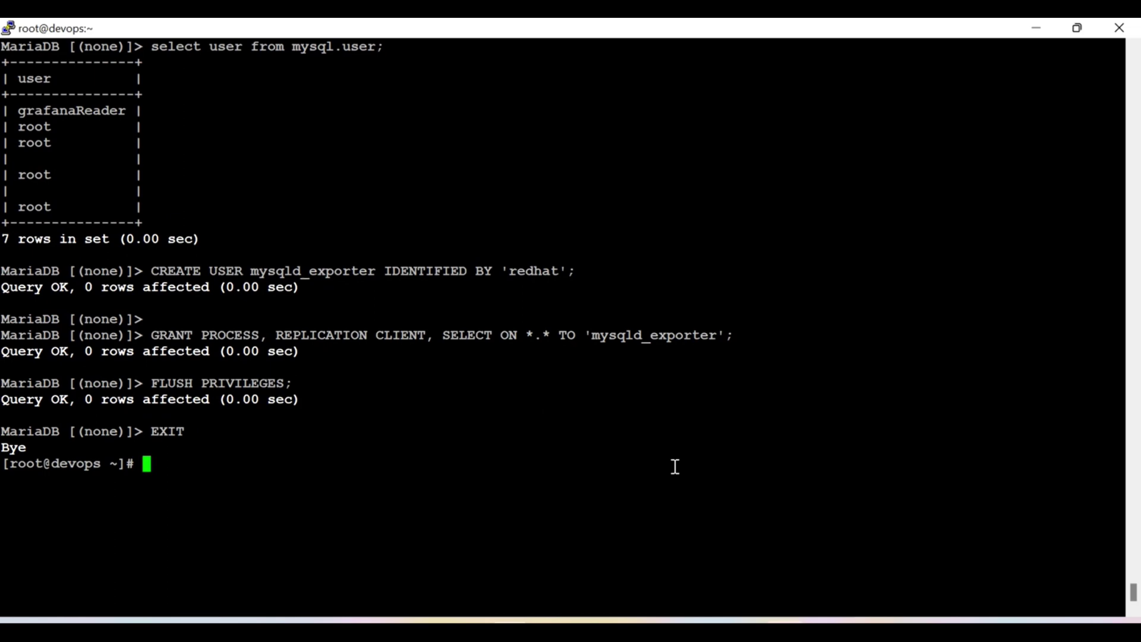
- Write the [client] block with exporter user, password and host 192.168.56.109 into /etc/.mysqld_exporter.cnf, then save
{"action": "right_click", "coordinate": [799, 438]}
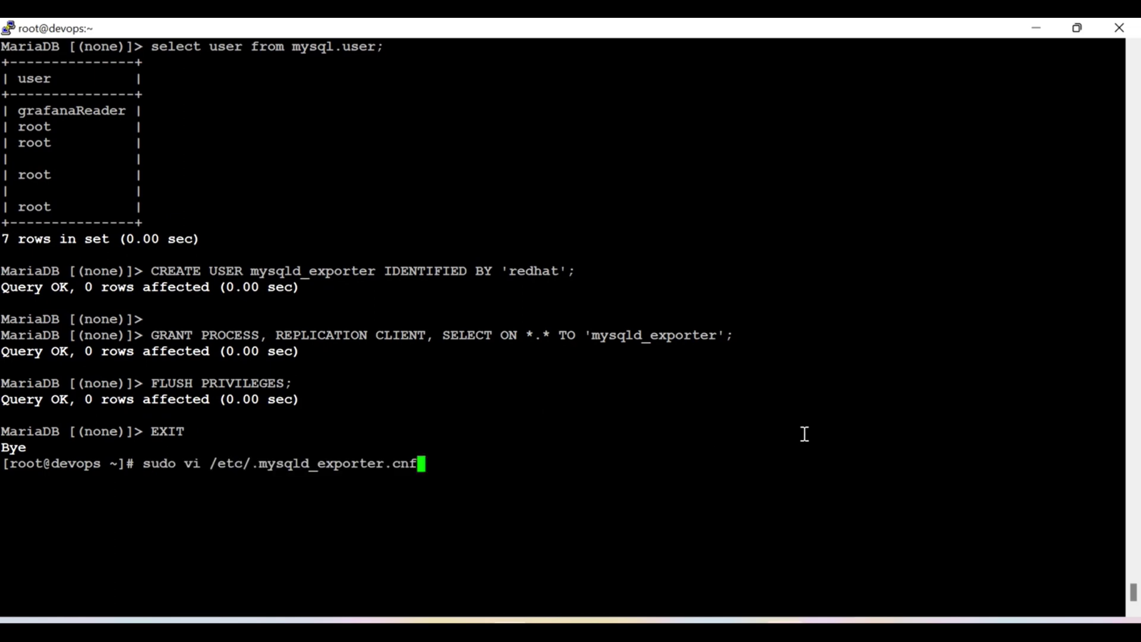
{"action": "key", "text": "Return"}
{"action": "mouse_move", "coordinate": [744, 622]}
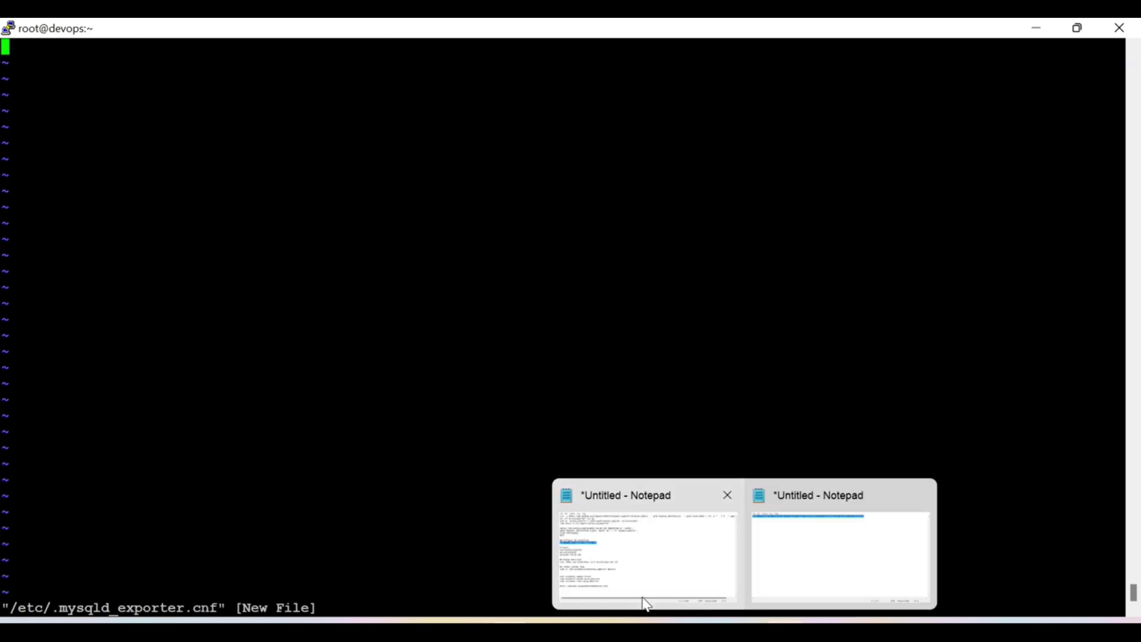
{"action": "left_click", "coordinate": [647, 604]}
{"action": "left_click_drag", "start_coordinate": [3, 264], "coordinate": [178, 310]}
{"action": "key", "text": "ctrl+c"}
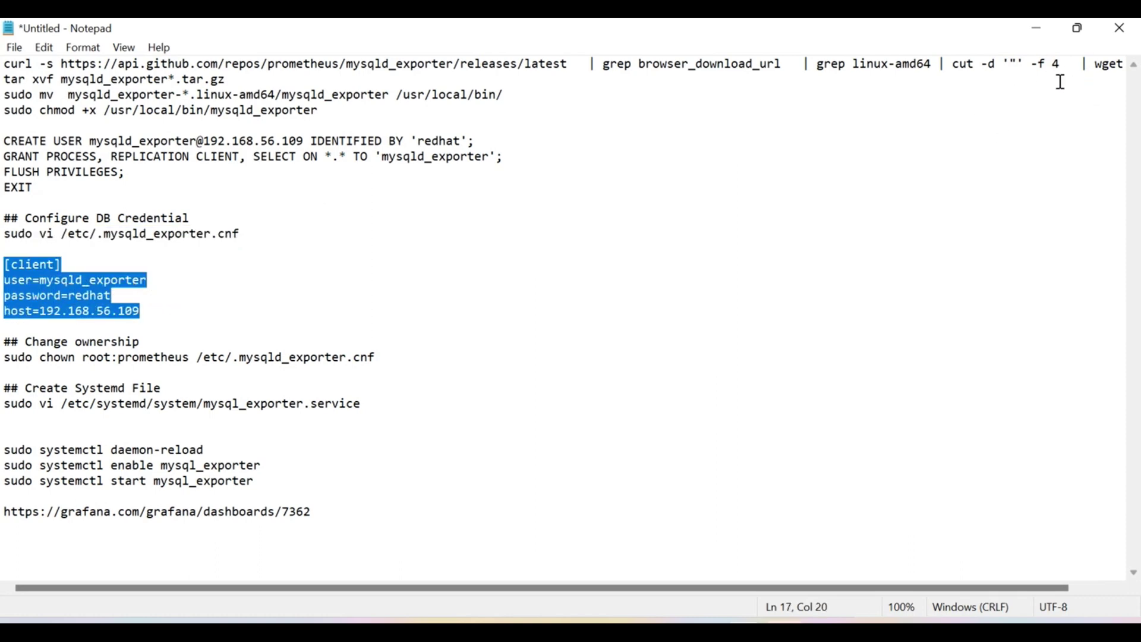
{"action": "left_click", "coordinate": [1037, 33]}
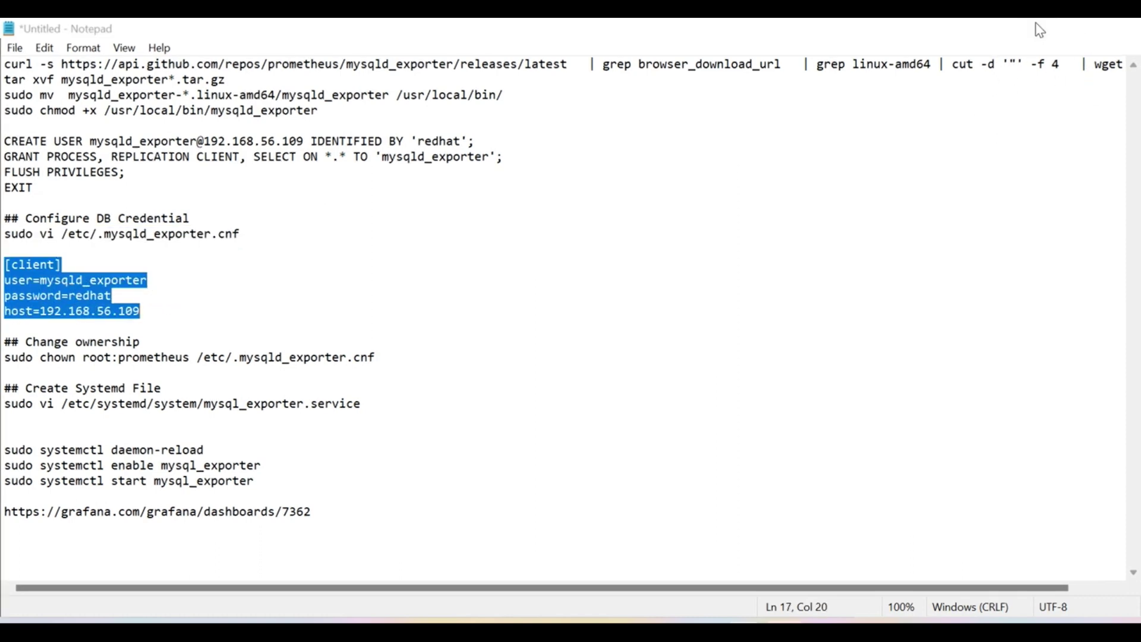
{"action": "key", "text": "i"}
{"action": "right_click", "coordinate": [627, 231]}
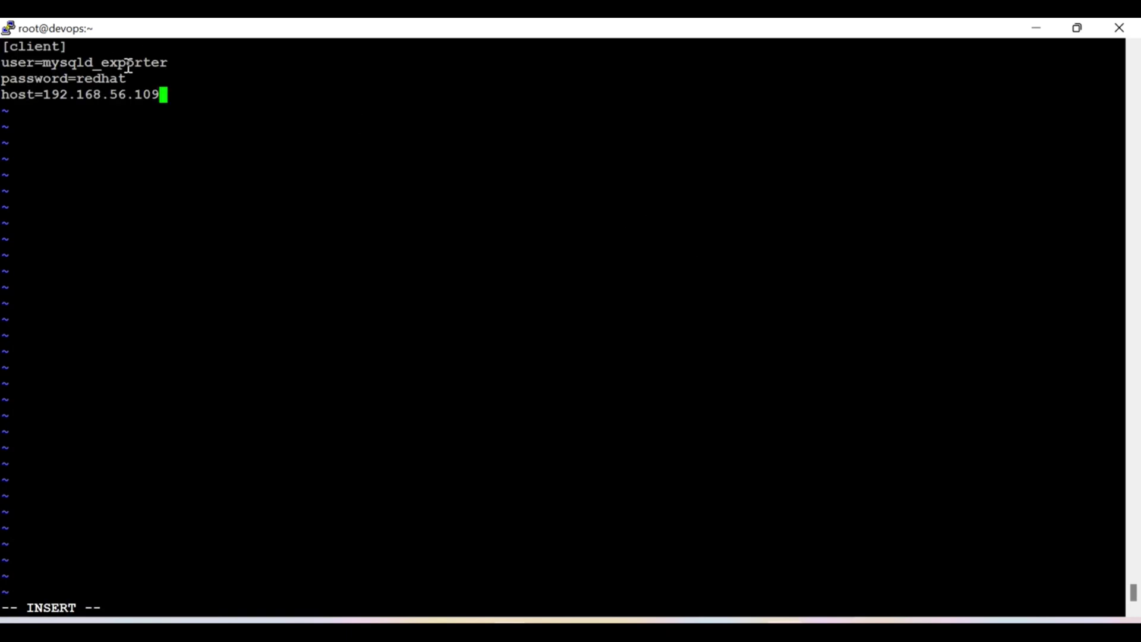
{"action": "double_click", "coordinate": [106, 83]}
{"action": "key", "text": "Escape"}
{"action": "type", "text": ":wq"}
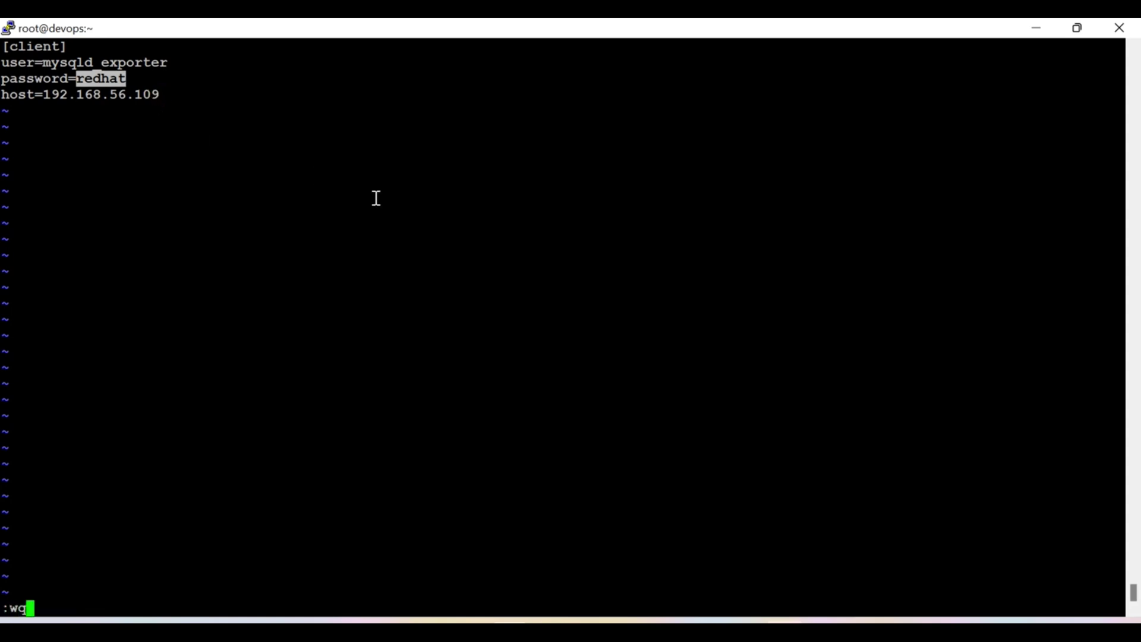
{"action": "key", "text": "Return"}
- Run 'sudo chown root:prometheus /etc/.mysqld_exporter.cnf' copied from the notes
{"action": "mouse_move", "coordinate": [720, 612]}
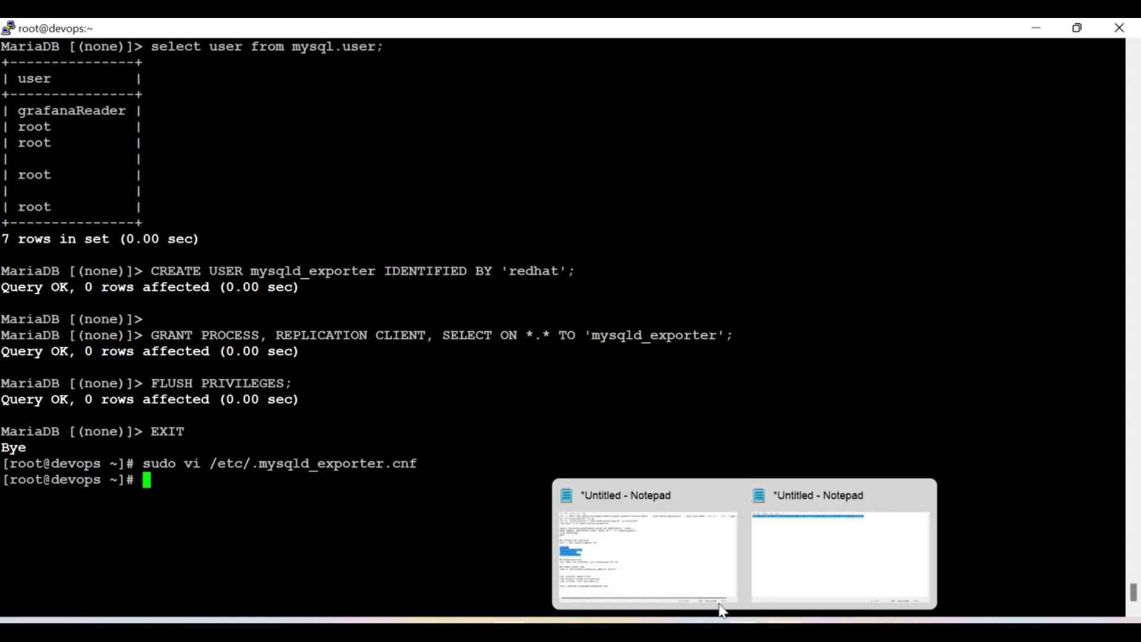
{"action": "left_click", "coordinate": [673, 583]}
{"action": "left_click_drag", "start_coordinate": [3, 357], "coordinate": [382, 361]}
{"action": "key", "text": "ctrl+c"}
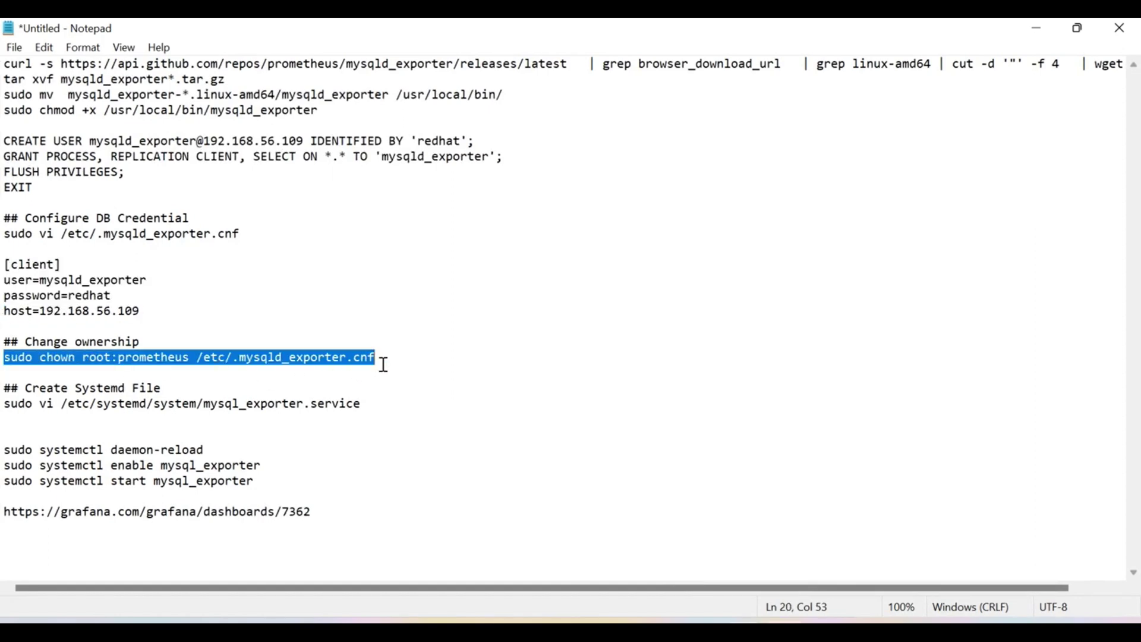
{"action": "left_click", "coordinate": [1036, 28]}
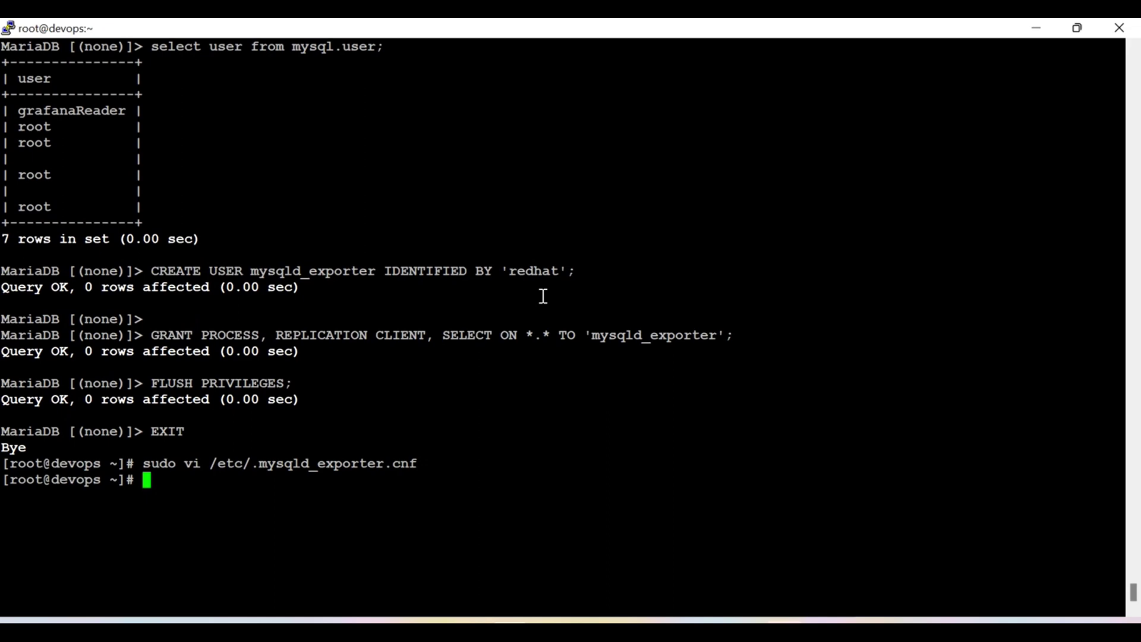
{"action": "key", "text": "ctrl+l"}
{"action": "right_click", "coordinate": [543, 296]}
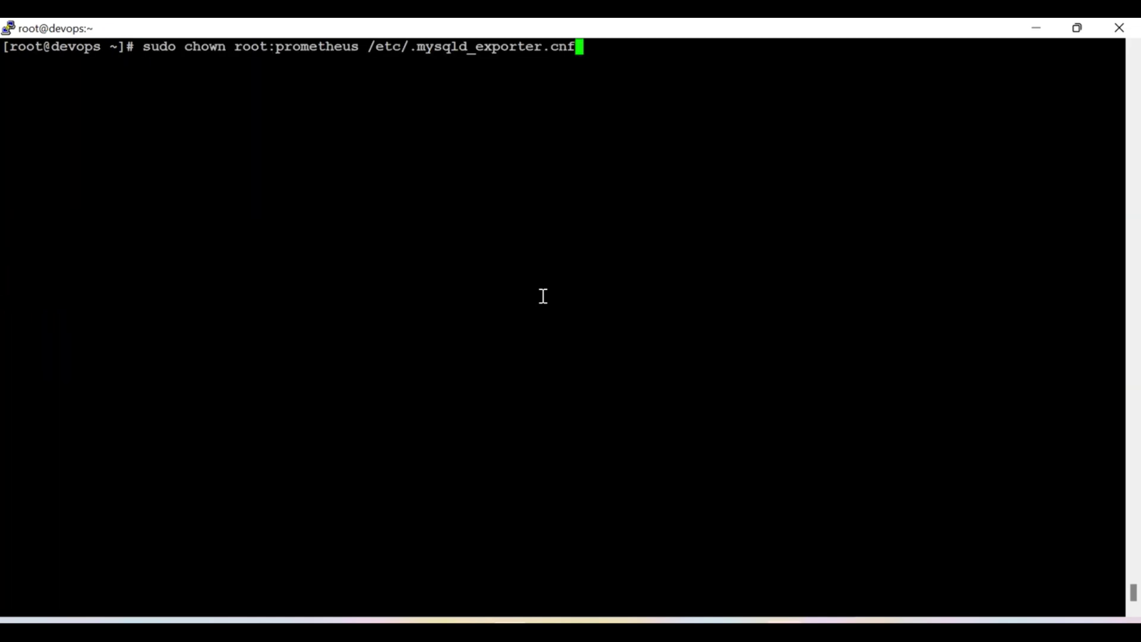
{"action": "key", "text": "Return"}
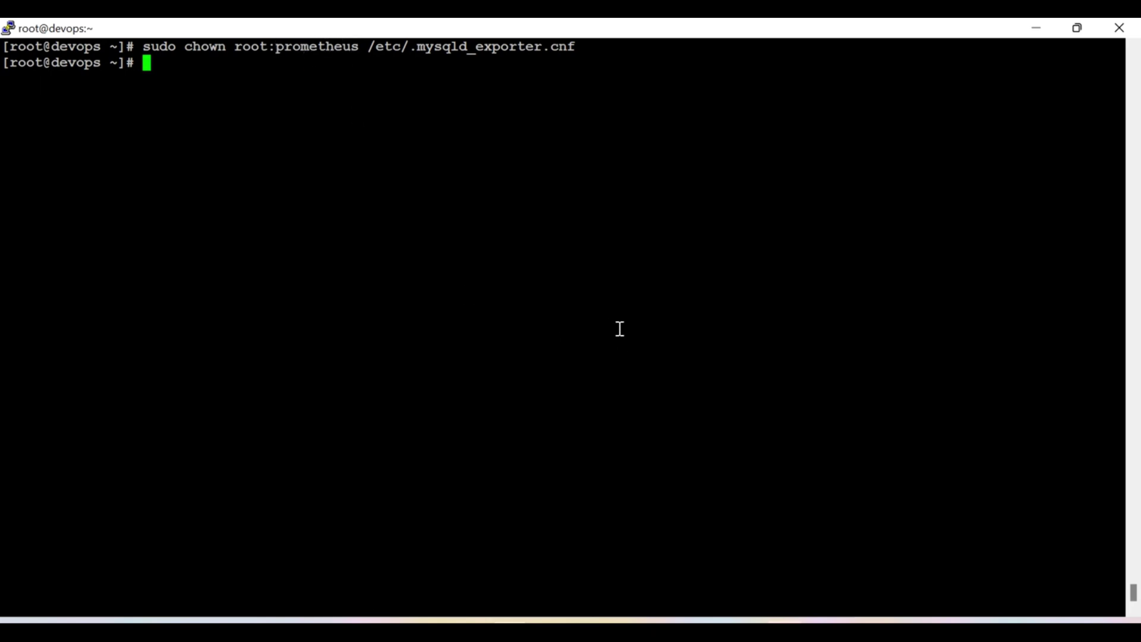
{"action": "key", "text": "Return"}
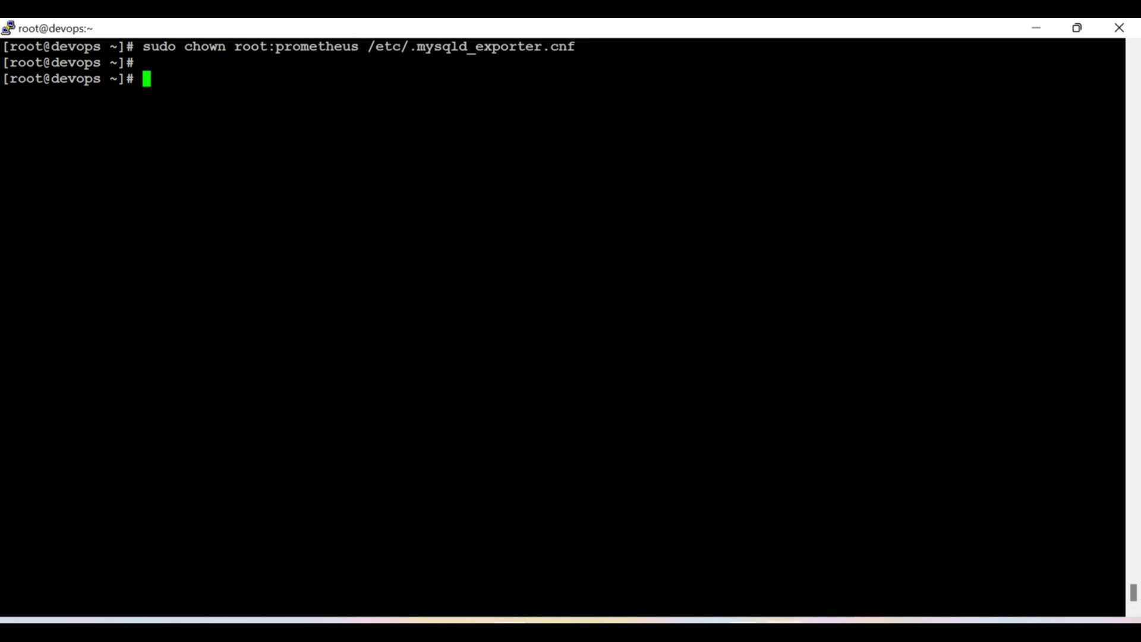
- Open /etc/systemd/system/mysql_exporter.service in vi with sudo
{"action": "left_click", "coordinate": [624, 537]}
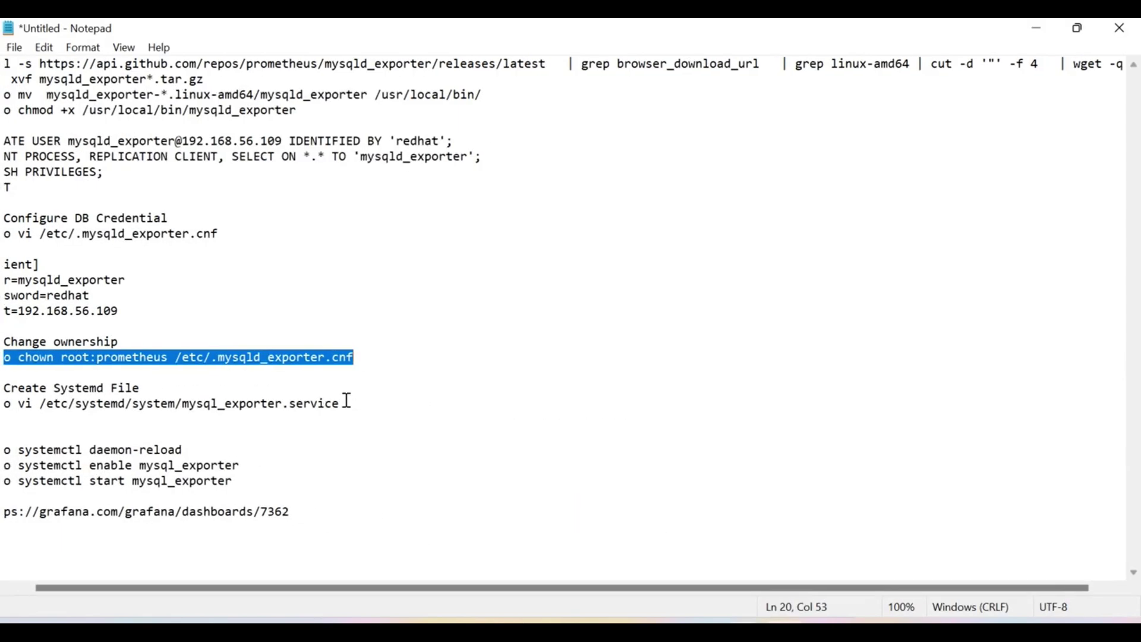
{"action": "scroll", "coordinate": [358, 432], "scroll_direction": "left", "scroll_amount": 1}
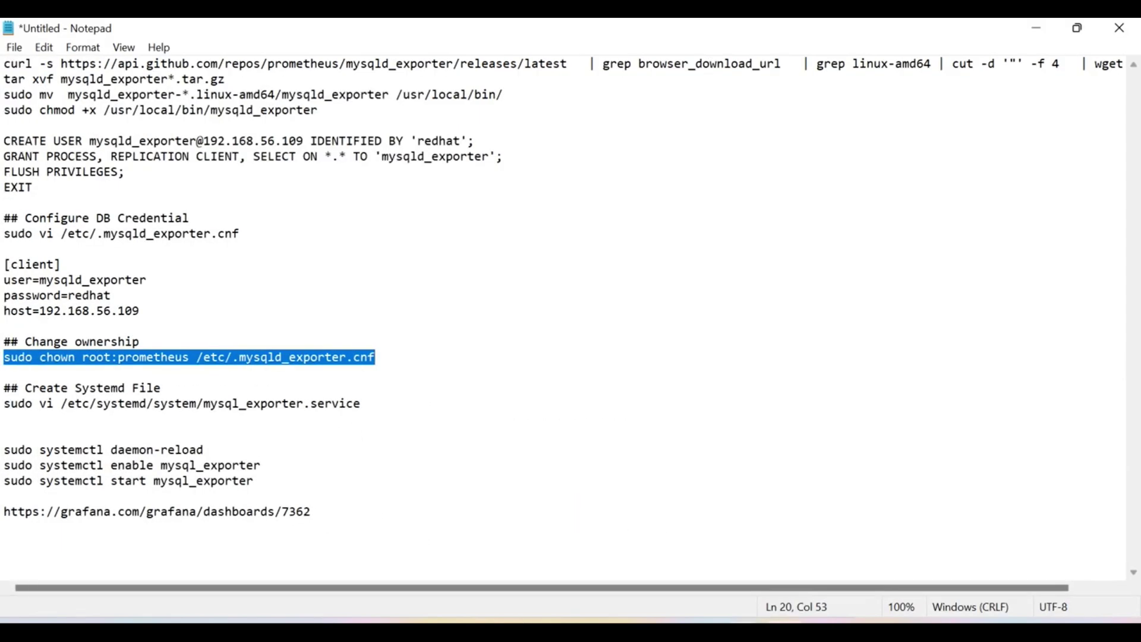
{"action": "left_click_drag", "start_coordinate": [3, 403], "coordinate": [375, 400]}
{"action": "key", "text": "ctrl+c"}
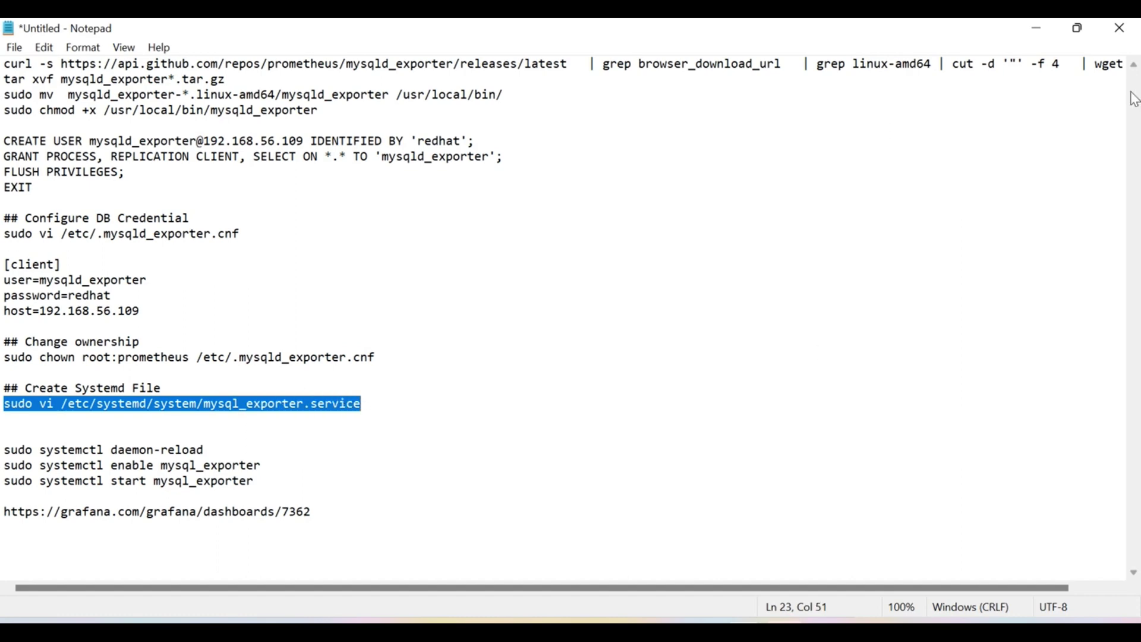
{"action": "left_click", "coordinate": [1036, 28]}
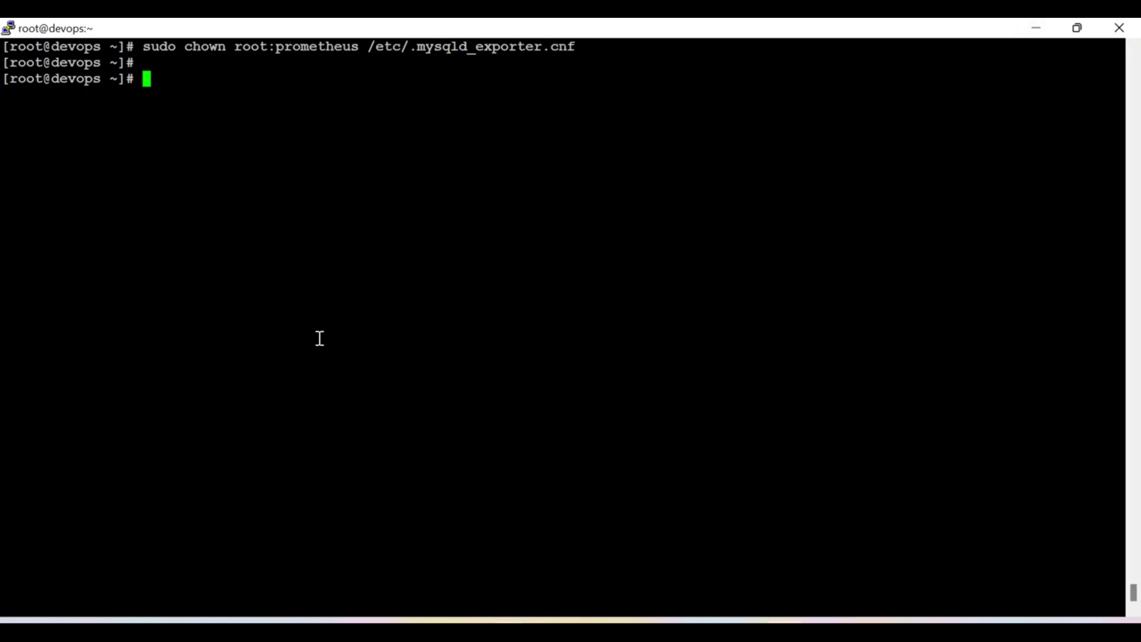
{"action": "right_click", "coordinate": [414, 326]}
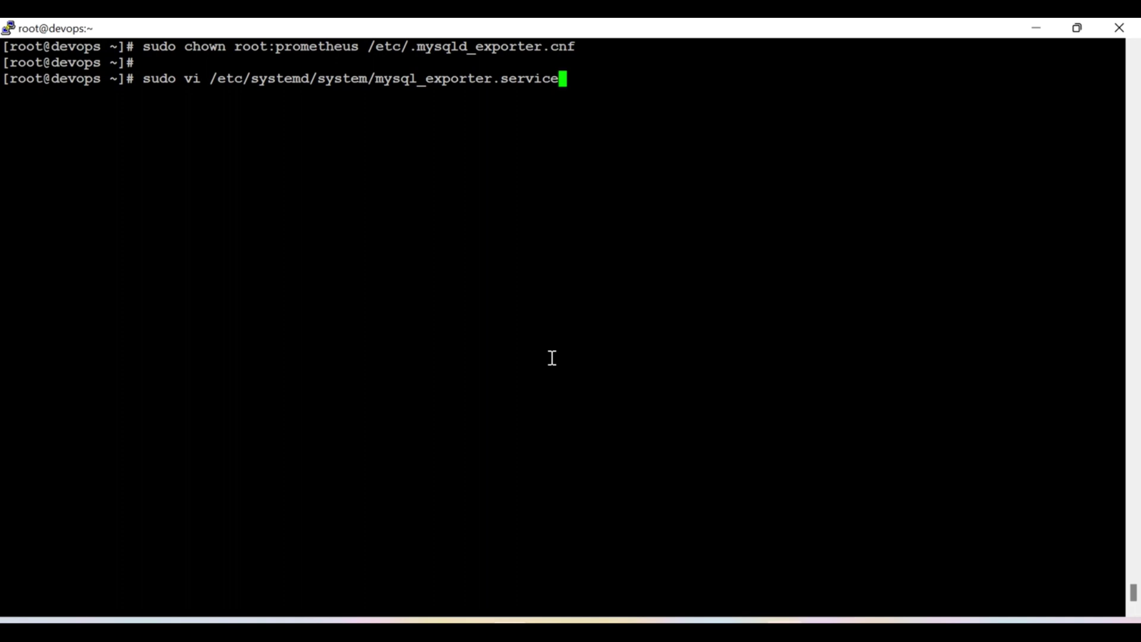
{"action": "key", "text": "Return"}
- Paste the mysqld_exporter unit file text from the notes into the service file
{"action": "mouse_move", "coordinate": [743, 631]}
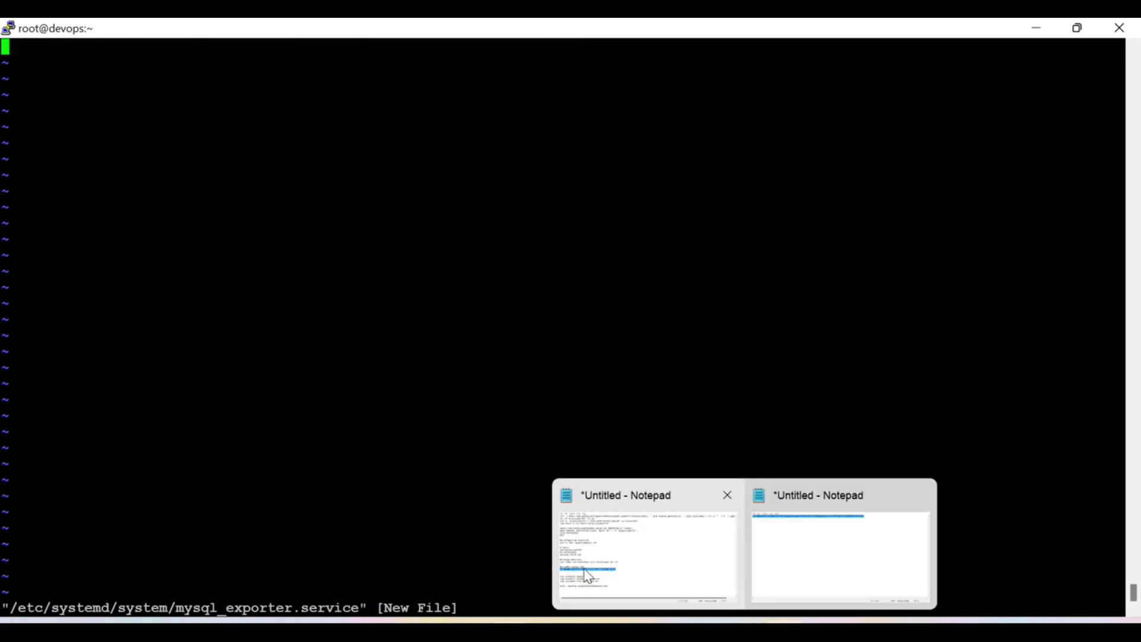
{"action": "left_click", "coordinate": [588, 575]}
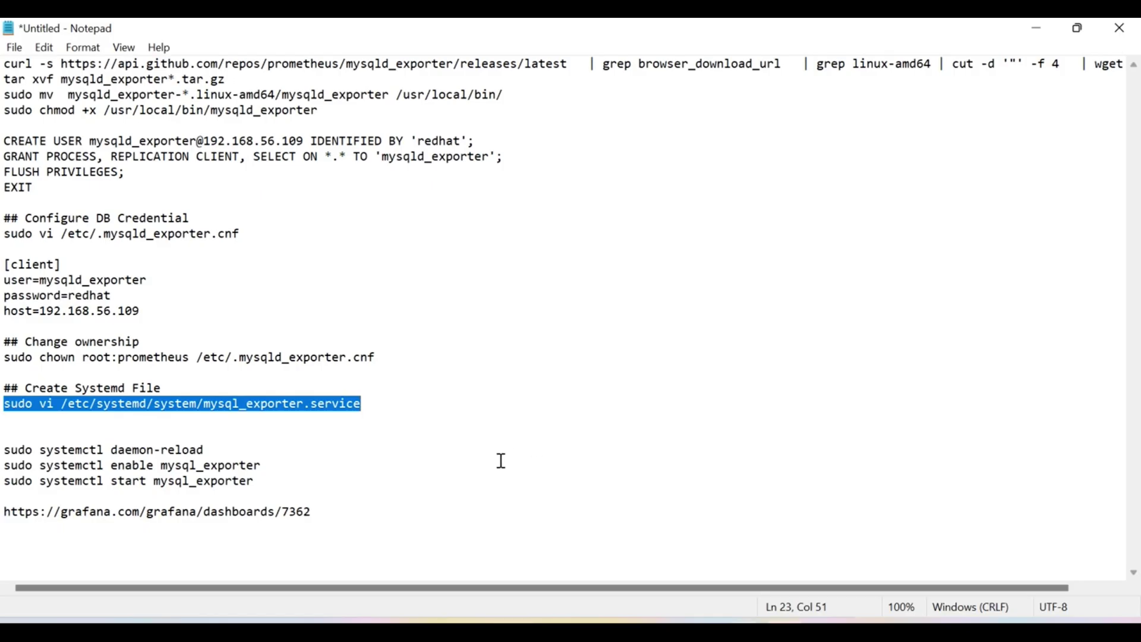
{"action": "mouse_move", "coordinate": [743, 631]}
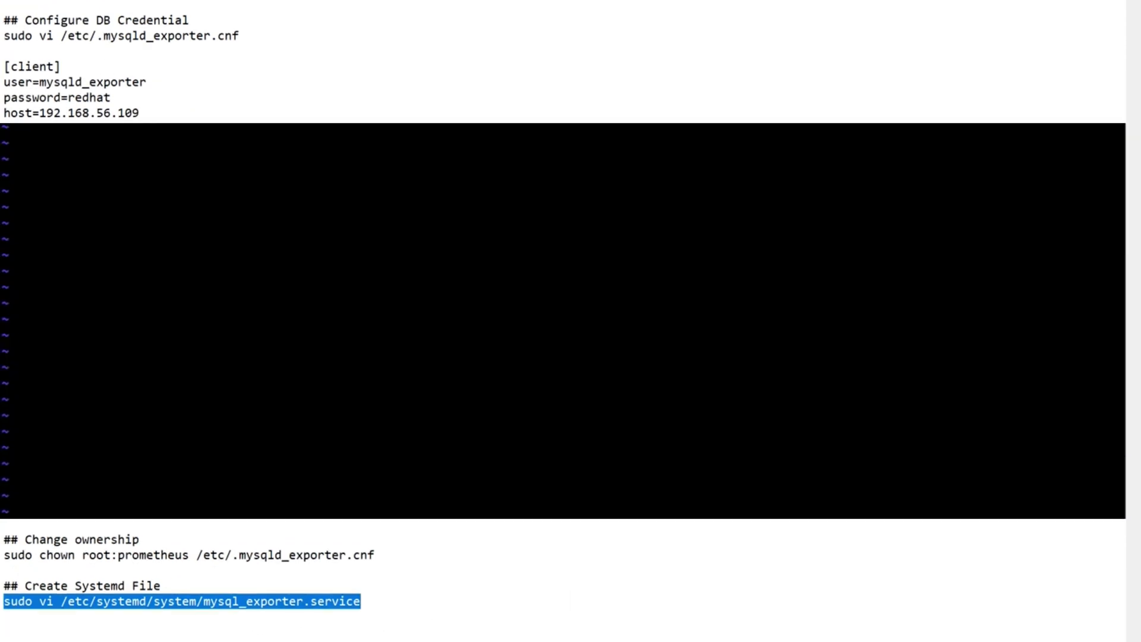
{"action": "left_click", "coordinate": [606, 519]}
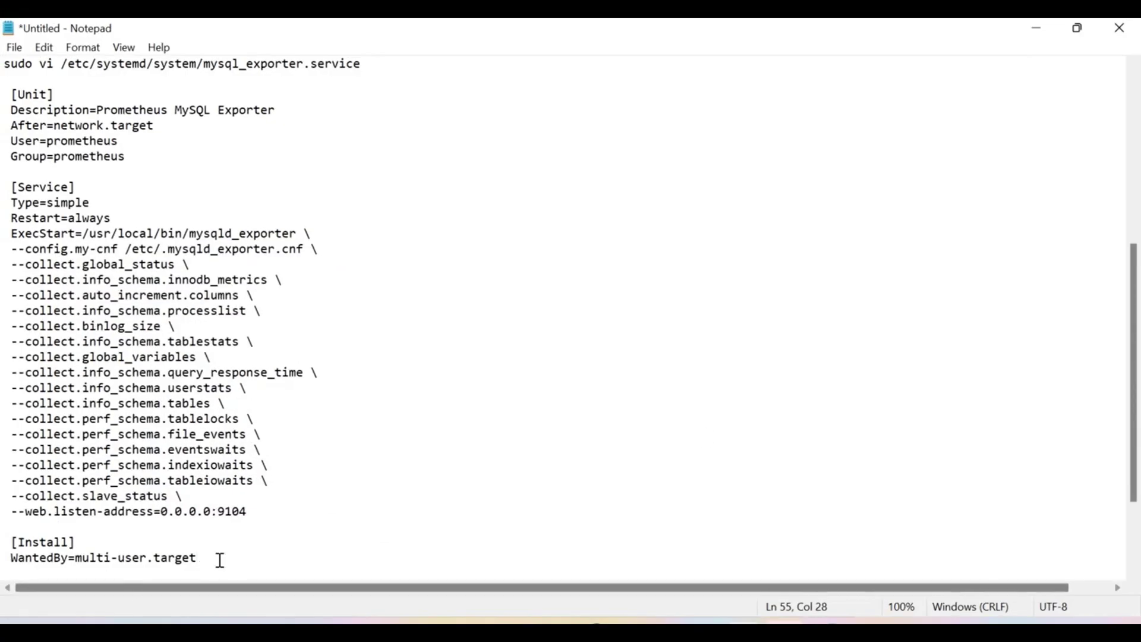
{"action": "left_click_drag", "start_coordinate": [219, 558], "coordinate": [6, 95]}
{"action": "key", "text": "ctrl+c"}
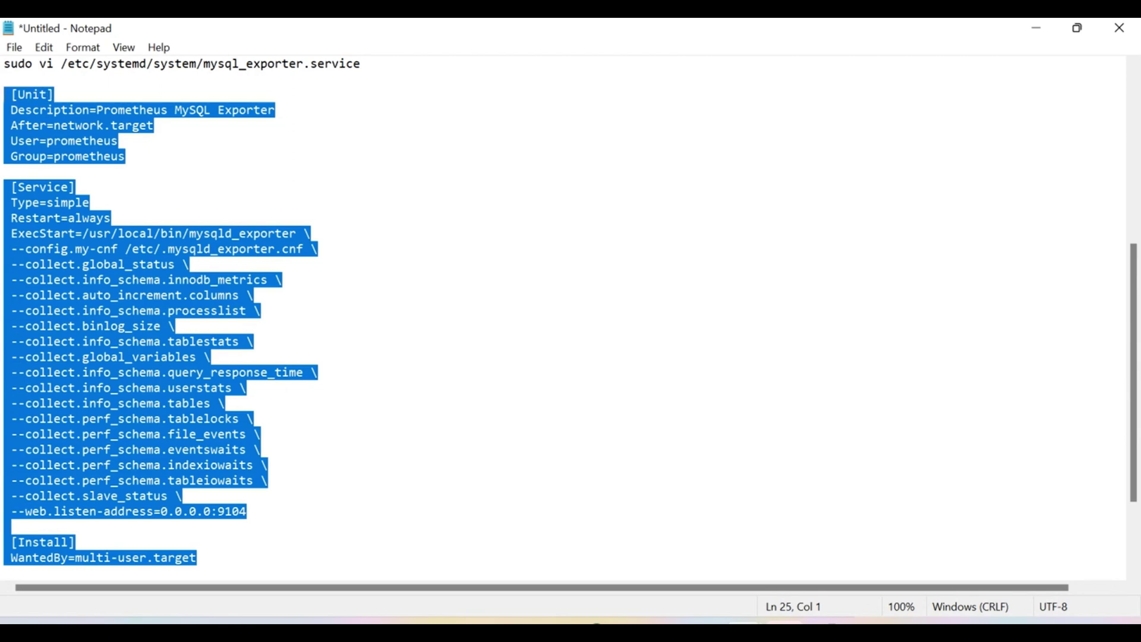
{"action": "left_click", "coordinate": [1036, 29]}
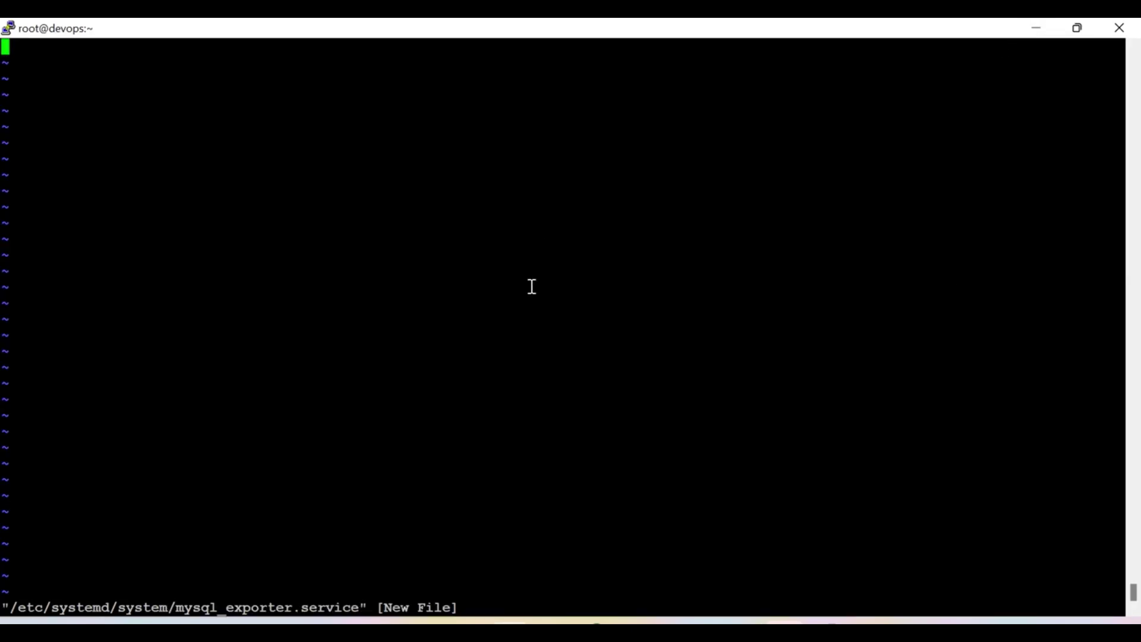
{"action": "key", "text": "i"}
{"action": "right_click", "coordinate": [531, 288]}
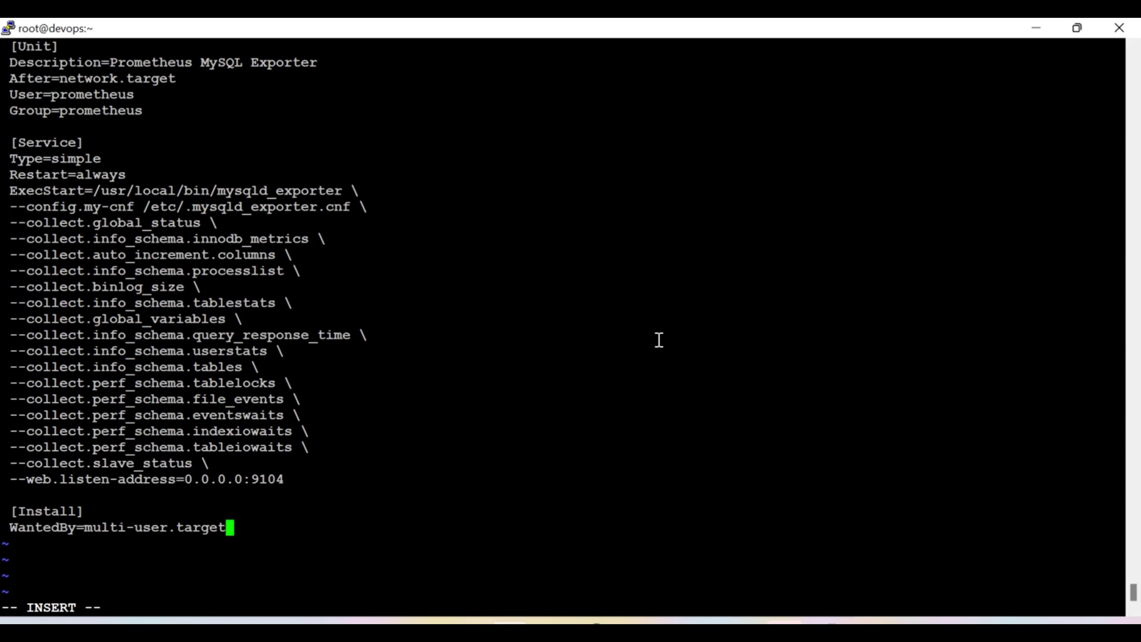
- Change the listen address from 0.0.0.0 to 192.168.56.109:9104 and save the unit with :wq
{"action": "key", "text": "Up"}
{"action": "key", "text": "Up"}
{"action": "key", "text": "Up"}
{"action": "key", "text": "Right"}
{"action": "key", "text": "Right"}
{"action": "type", "text": "i"}
{"action": "key", "text": "BackSpace"}
{"action": "key", "text": "BackSpace"}
{"action": "key", "text": "BackSpace"}
{"action": "key", "text": "BackSpace"}
{"action": "key", "text": "BackSpace"}
{"action": "key", "text": "BackSpace"}
{"action": "key", "text": "BackSpace"}
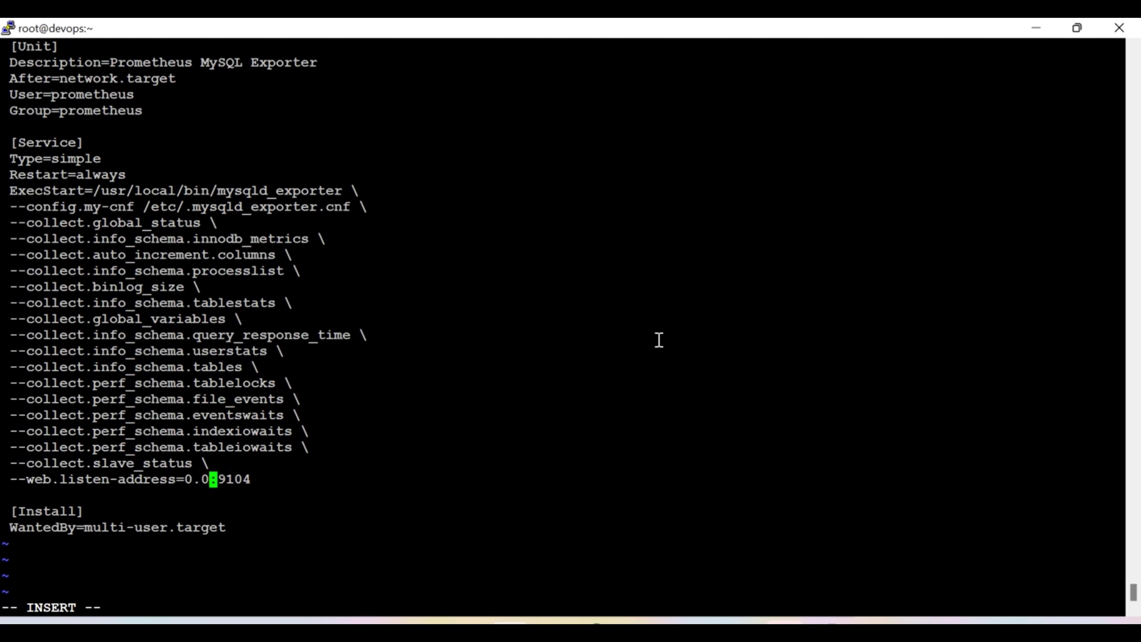
{"action": "key", "text": "BackSpace"}
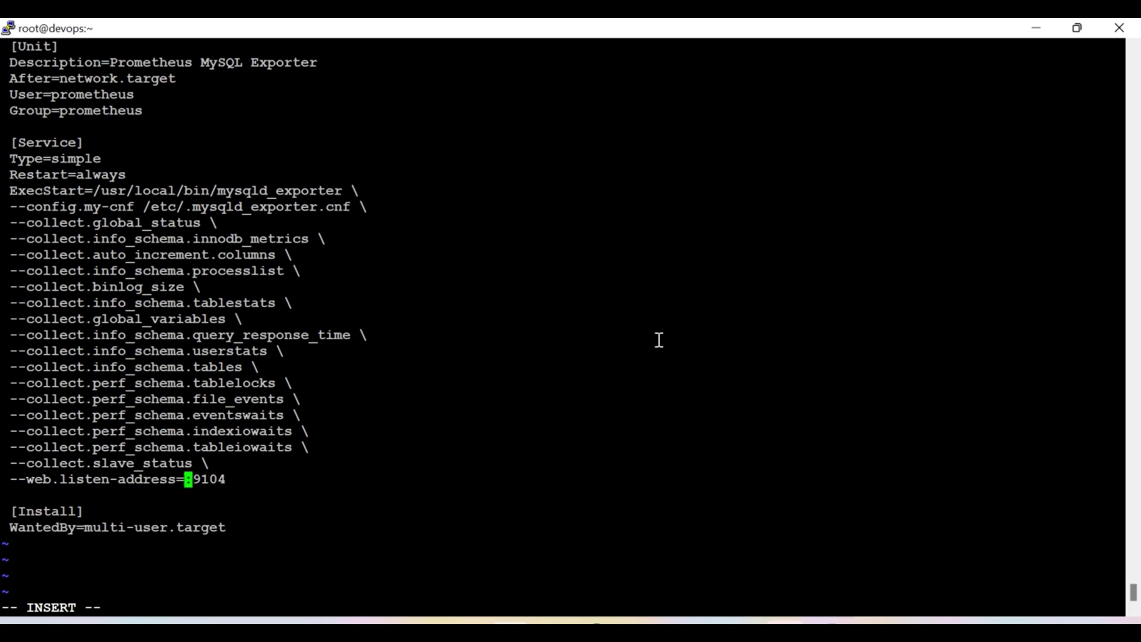
{"action": "type", "text": "192"}
{"action": "type", "text": ".168"}
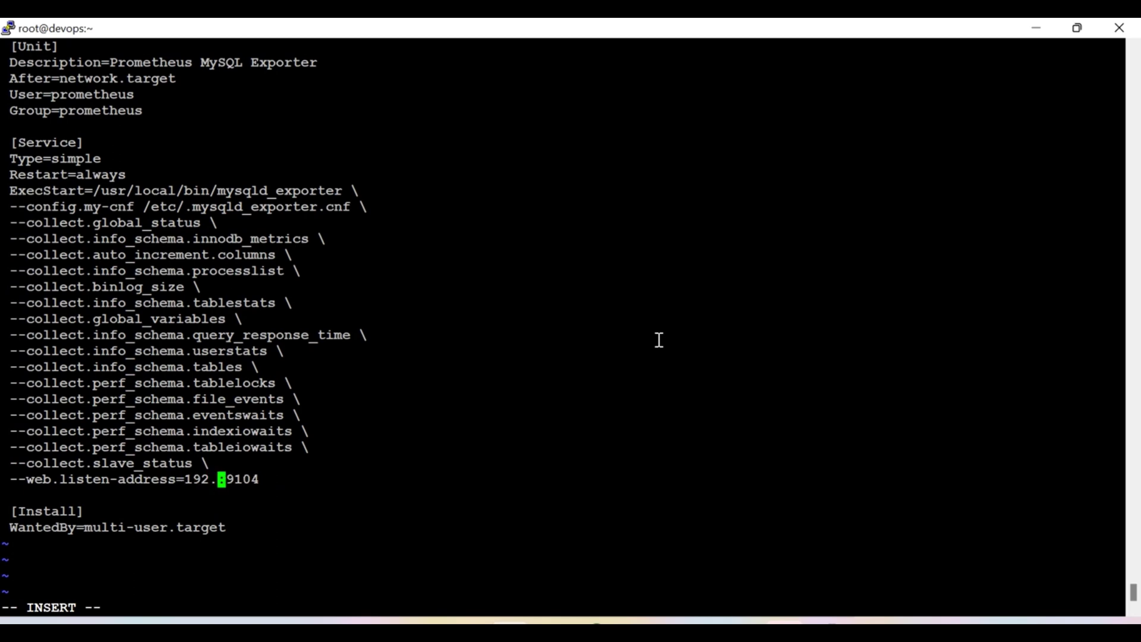
{"action": "type", "text": "."}
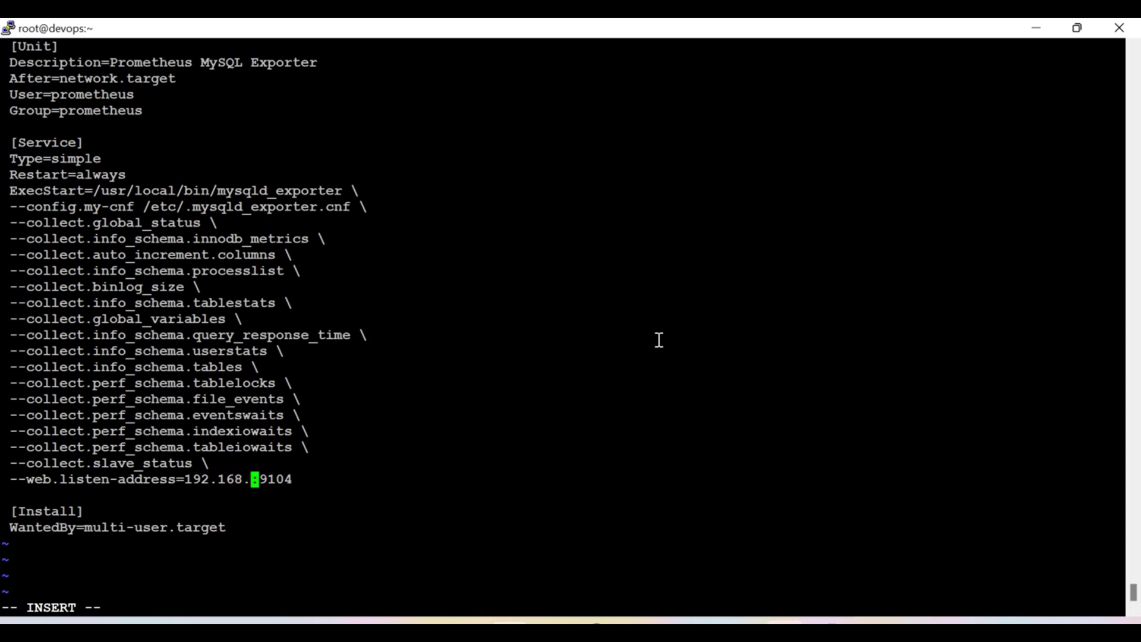
{"action": "type", "text": "56."}
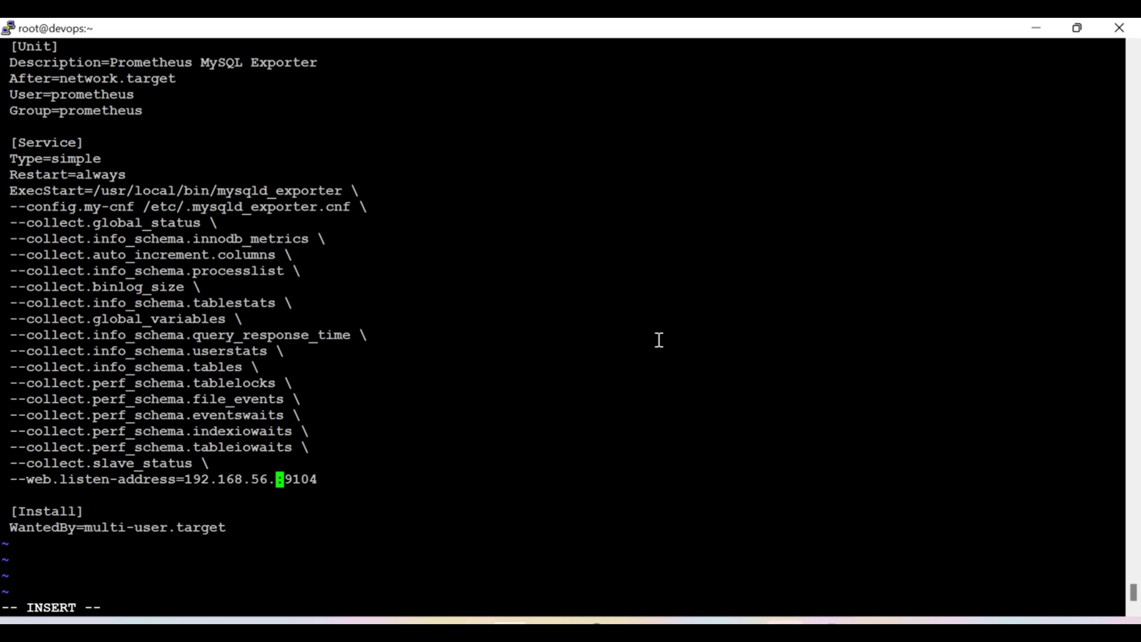
{"action": "type", "text": "109"}
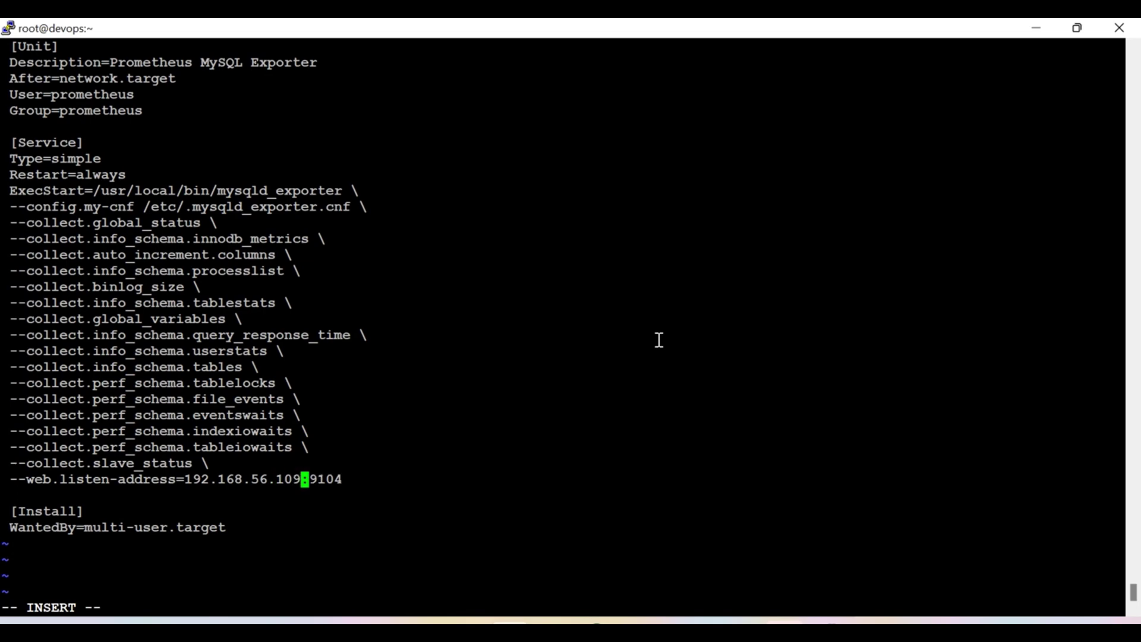
{"action": "key", "text": "Escape"}
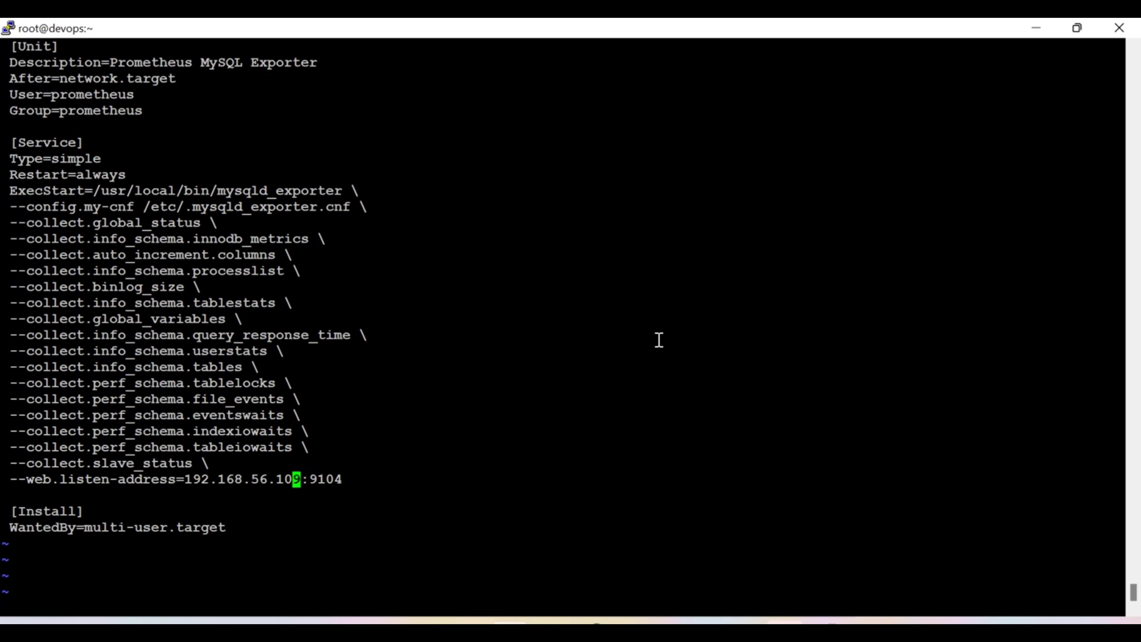
{"action": "type", "text": ":wq"}
{"action": "key", "text": "Return"}
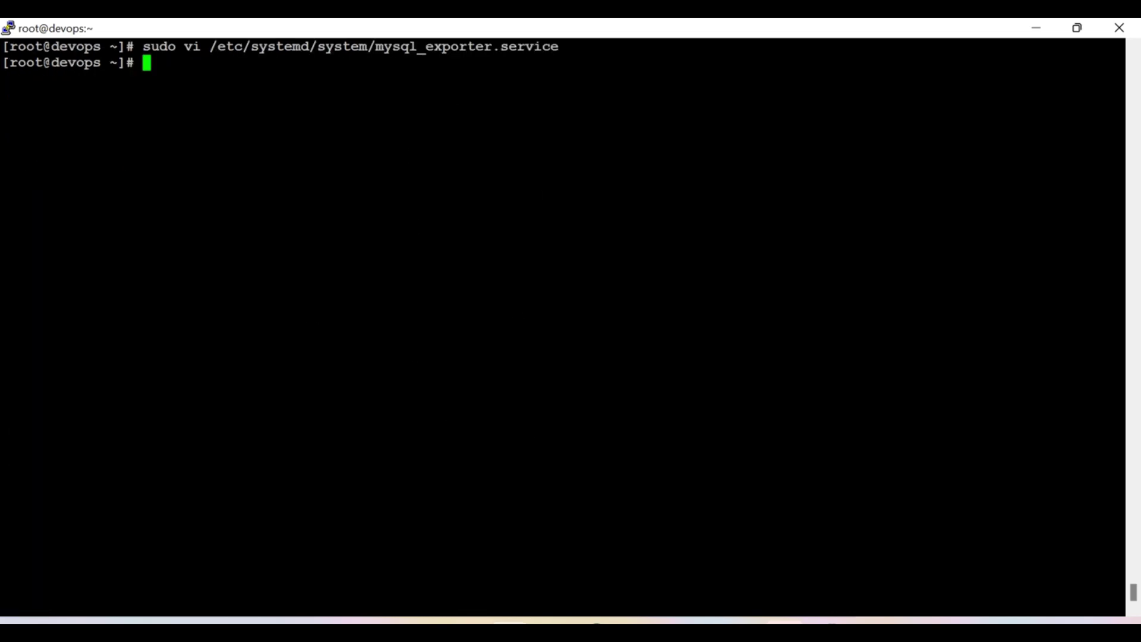
- Reload systemd with 'sudo systemctl daemon-reload'
{"action": "left_click", "coordinate": [613, 545]}
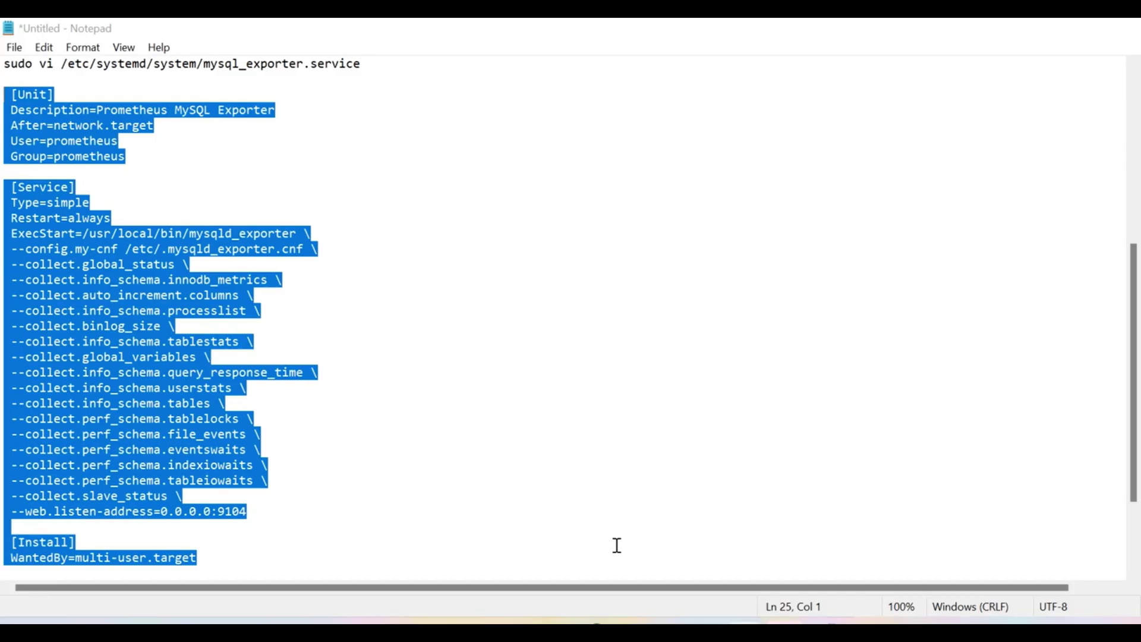
{"action": "scroll", "coordinate": [663, 498], "scroll_direction": "down", "scroll_amount": 1}
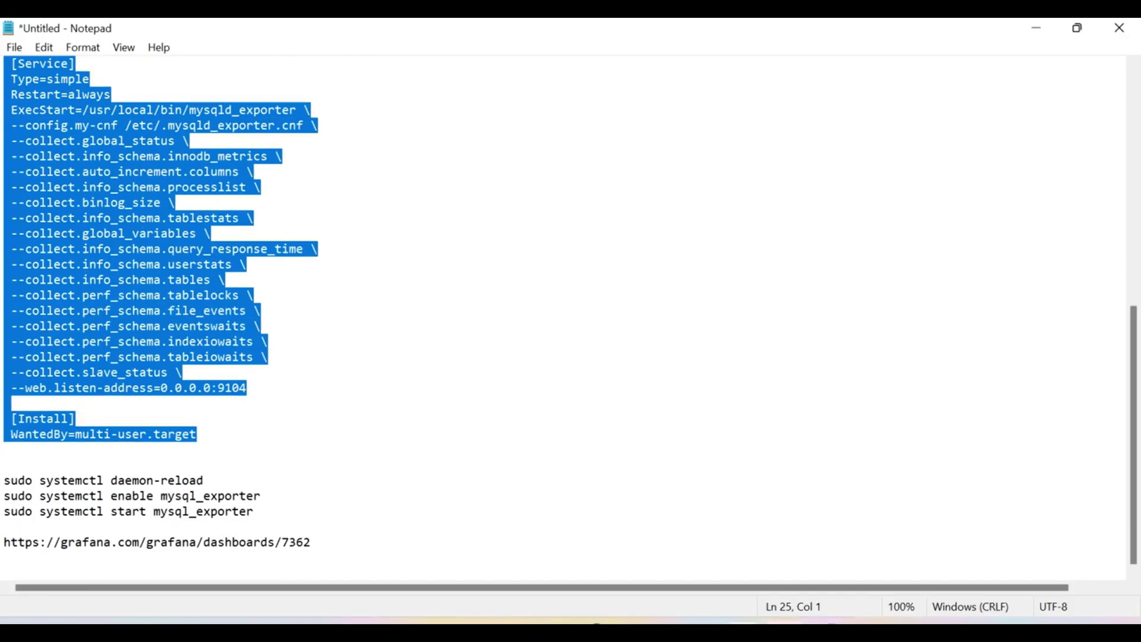
{"action": "left_click_drag", "start_coordinate": [5, 480], "coordinate": [229, 475]}
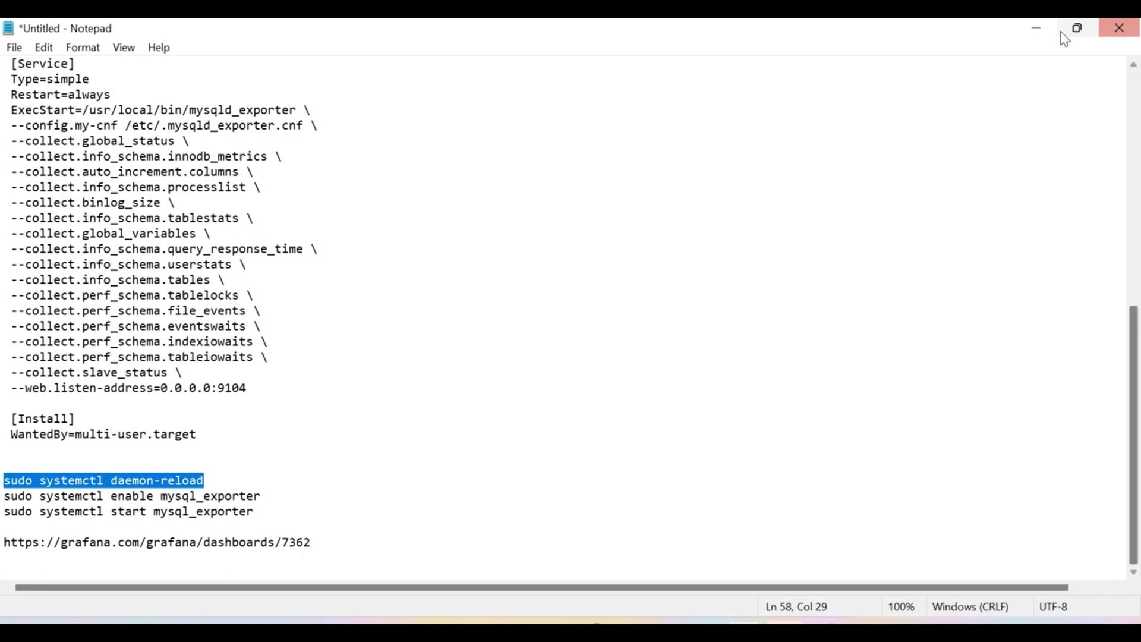
{"action": "left_click", "coordinate": [1037, 28]}
{"action": "right_click", "coordinate": [515, 335]}
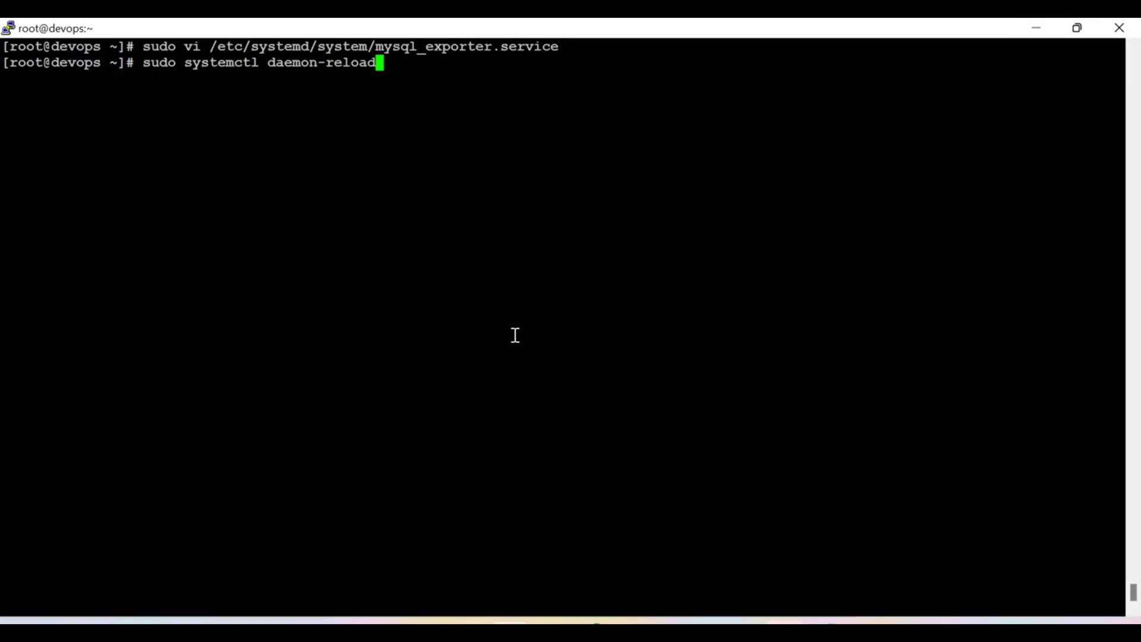
{"action": "key", "text": "Return"}
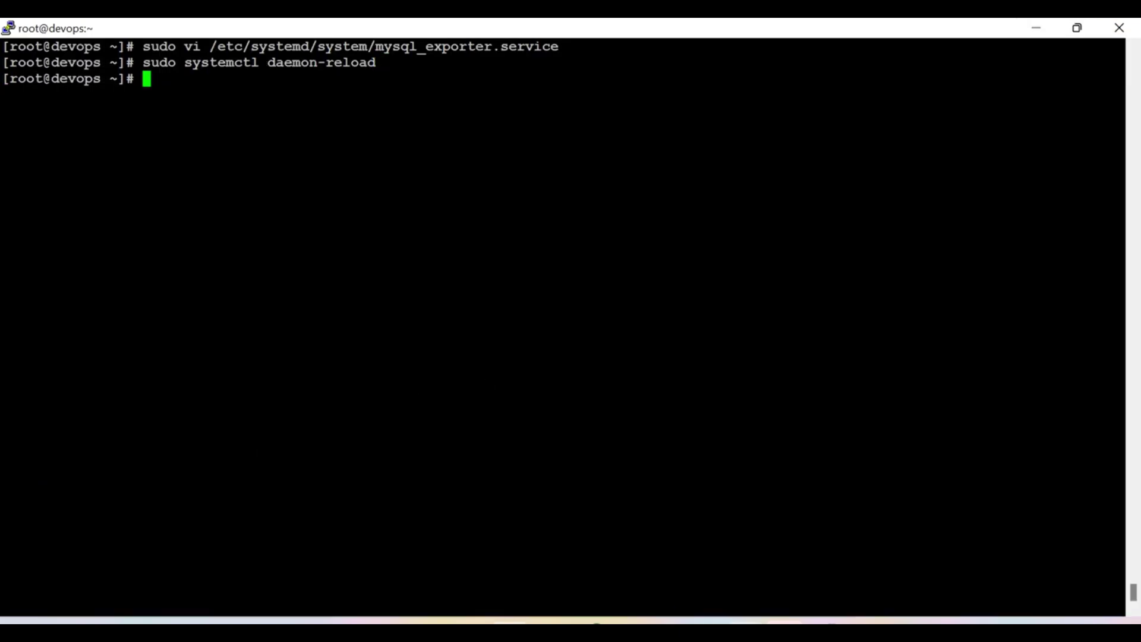
- Select the 'sudo systemctl enable mysql_exporter' line in the notes
{"action": "mouse_move", "coordinate": [745, 622]}
{"action": "left_click", "coordinate": [657, 565]}
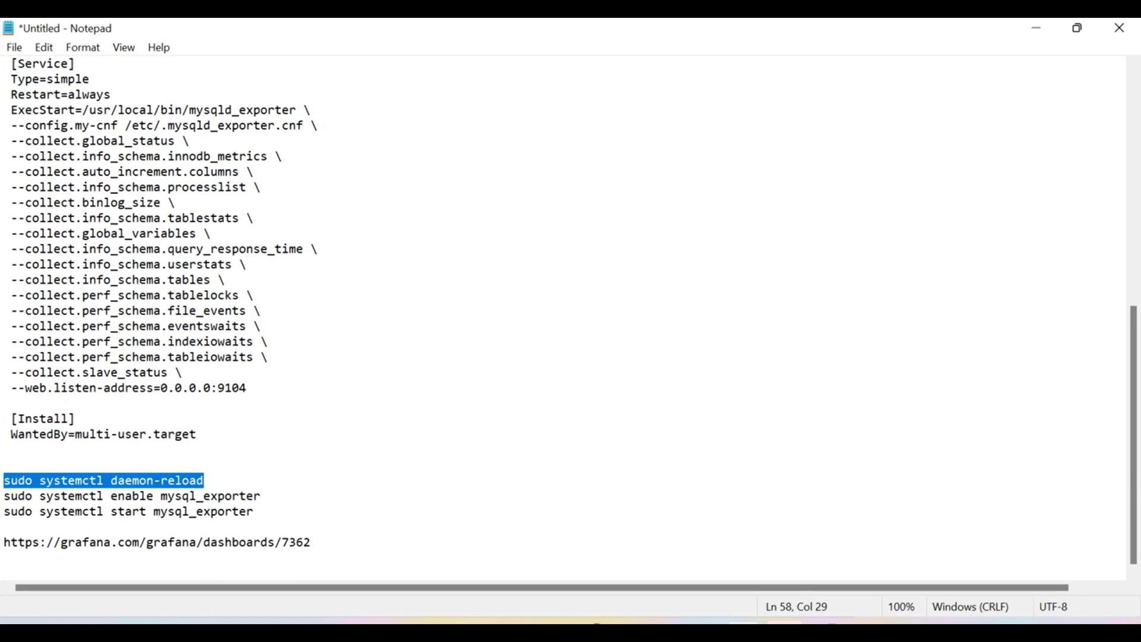
{"action": "left_click_drag", "start_coordinate": [219, 481], "coordinate": [280, 499]}
{"action": "key", "text": "ctrl+c"}
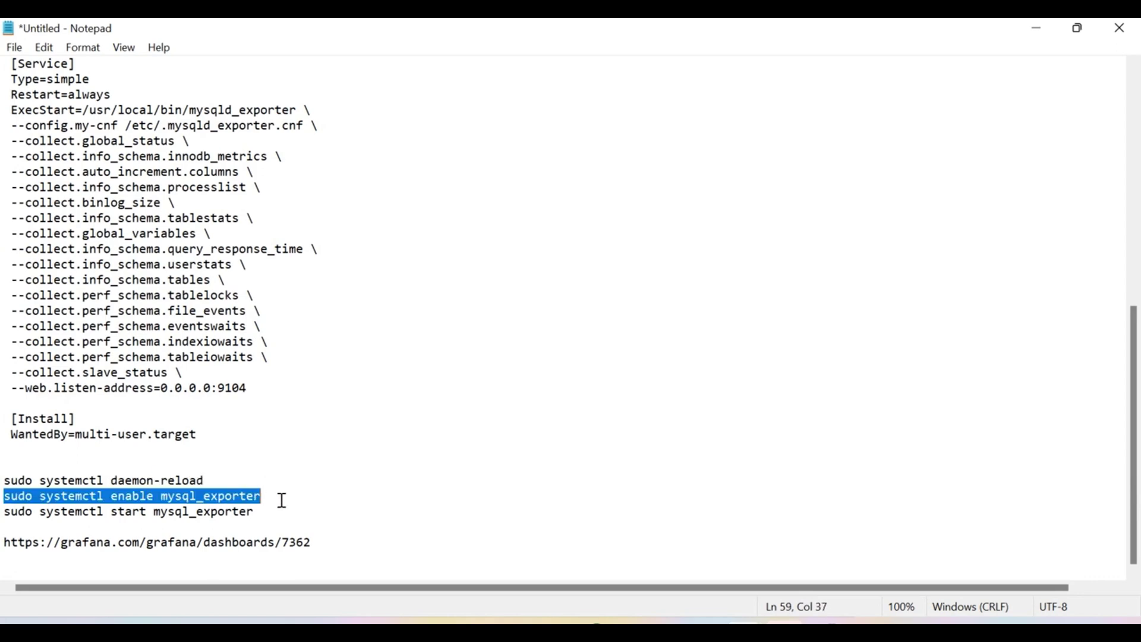
- Enable and start the mysql_exporter service with systemctl
{"action": "left_click", "coordinate": [1035, 31]}
{"action": "right_click", "coordinate": [507, 246]}
{"action": "key", "text": "Return"}
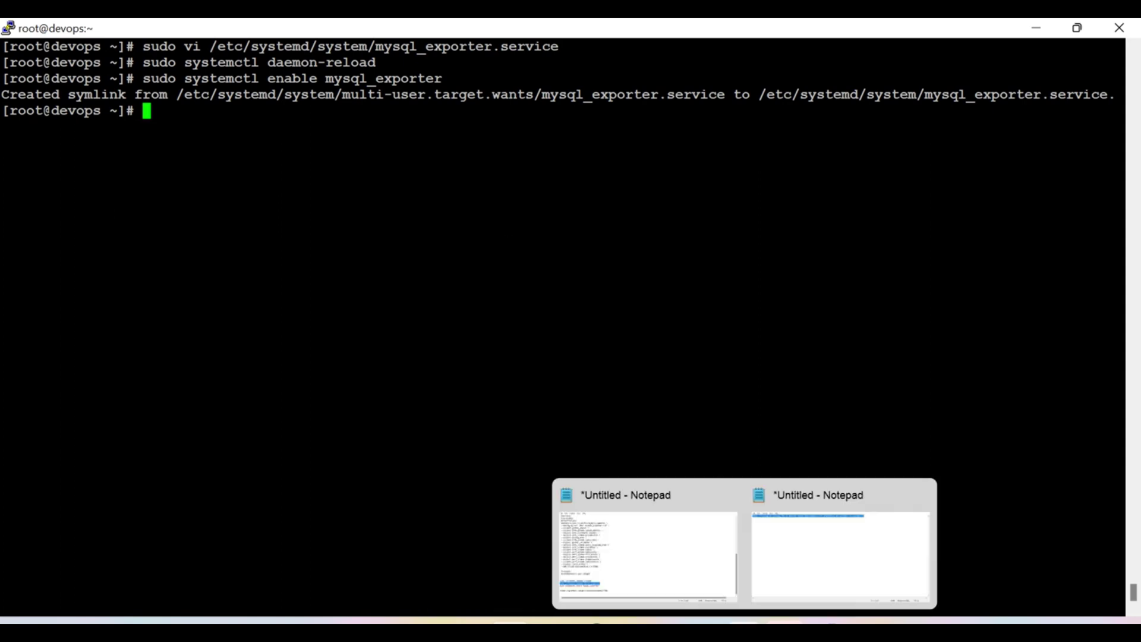
{"action": "left_click", "coordinate": [656, 551]}
{"action": "left_click_drag", "start_coordinate": [4, 511], "coordinate": [317, 514]}
{"action": "key", "text": "ctrl+c"}
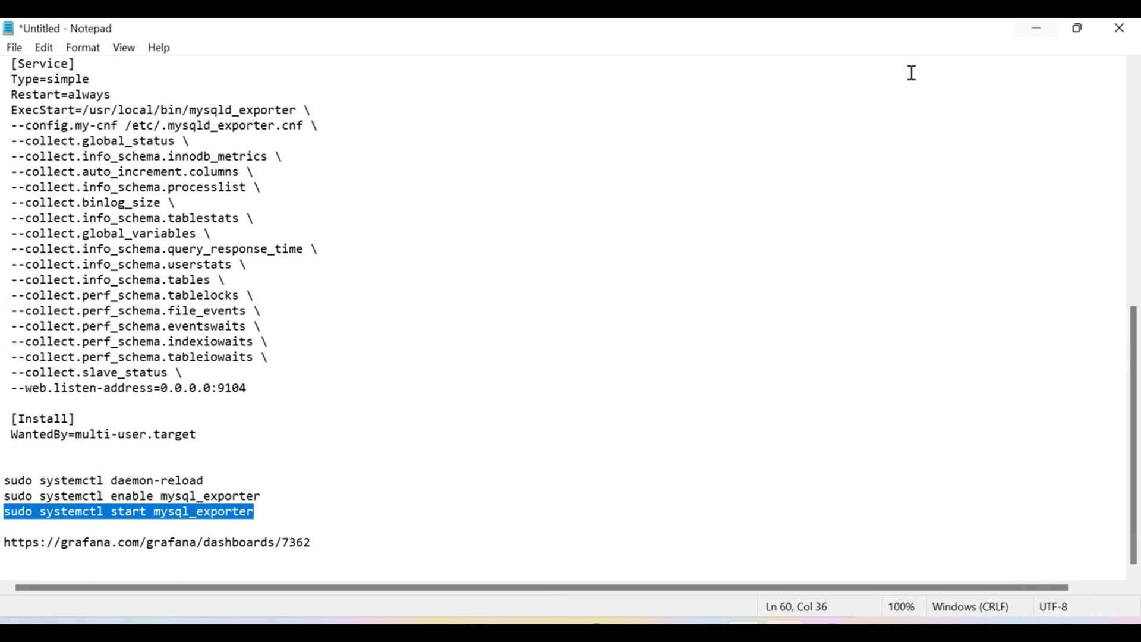
{"action": "left_click", "coordinate": [1037, 27]}
{"action": "right_click", "coordinate": [480, 266]}
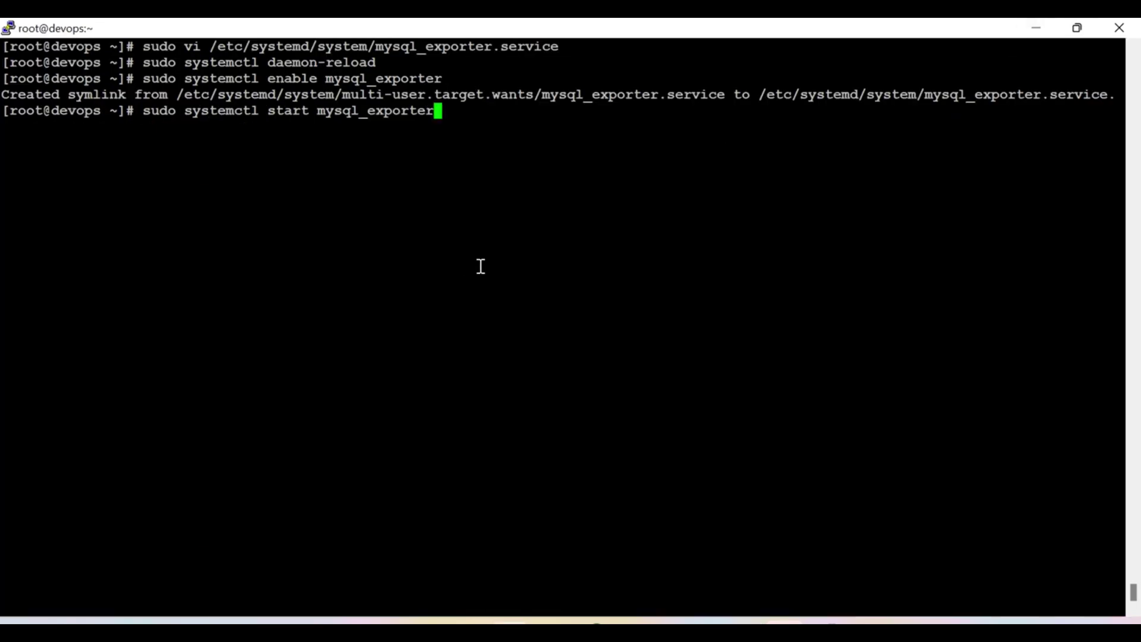
{"action": "key", "text": "Return"}
- Run 'systemctl status mysql_exporter' to confirm it is active (running)
{"action": "key", "text": "Up"}
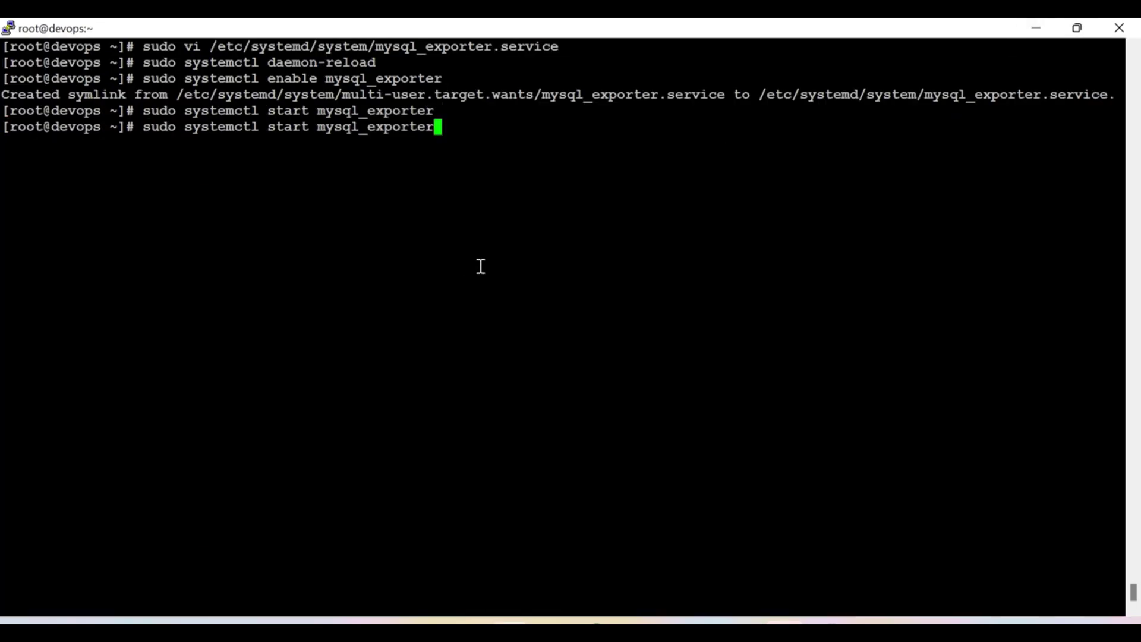
{"action": "key", "text": "Left"}
{"action": "key", "text": "Left"}
{"action": "key", "text": "Left"}
{"action": "key", "text": "Left"}
{"action": "key", "text": "Left"}
{"action": "key", "text": "Left"}
{"action": "key", "text": "Left"}
{"action": "key", "text": "Left"}
{"action": "key", "text": "Left"}
{"action": "key", "text": "Left"}
{"action": "key", "text": "Left"}
{"action": "key", "text": "Left"}
{"action": "key", "text": "Left"}
{"action": "key", "text": "Left"}
{"action": "key", "text": "Left"}
{"action": "key", "text": "BackSpace"}
{"action": "key", "text": "BackSpace"}
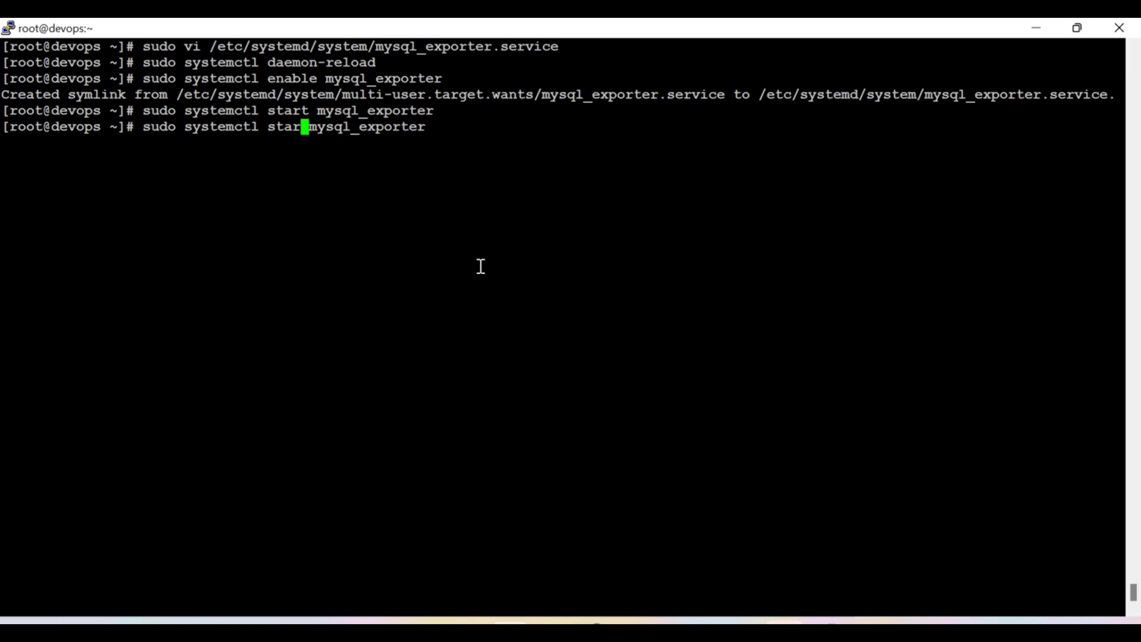
{"action": "type", "text": "tus"}
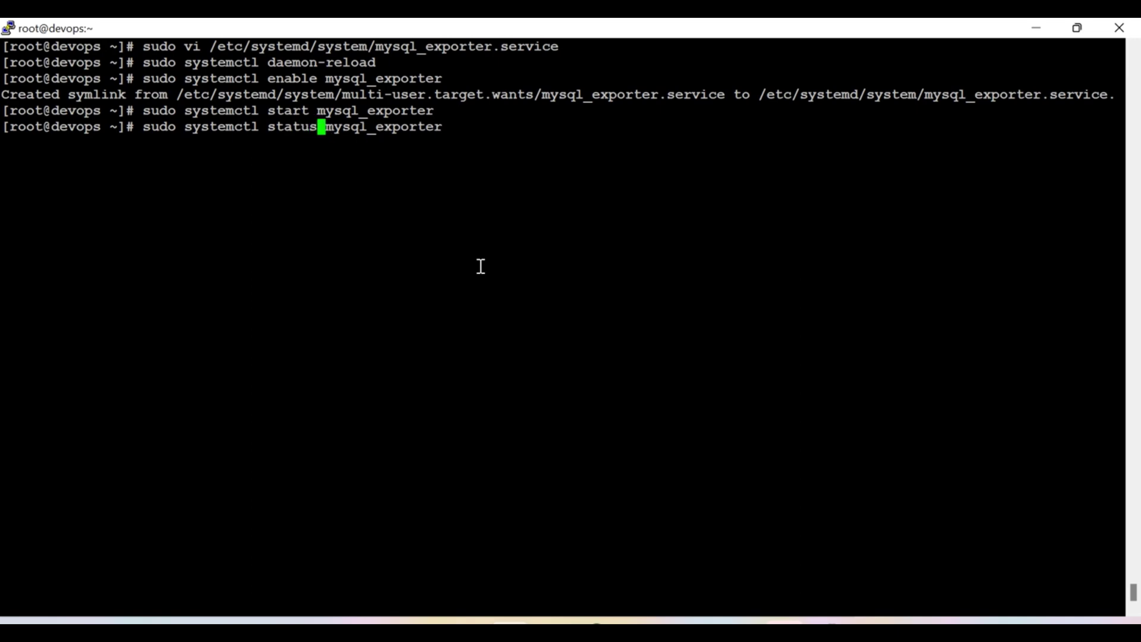
{"action": "key", "text": "Return"}
{"action": "key", "text": "Return"}
{"action": "key", "text": "Return"}
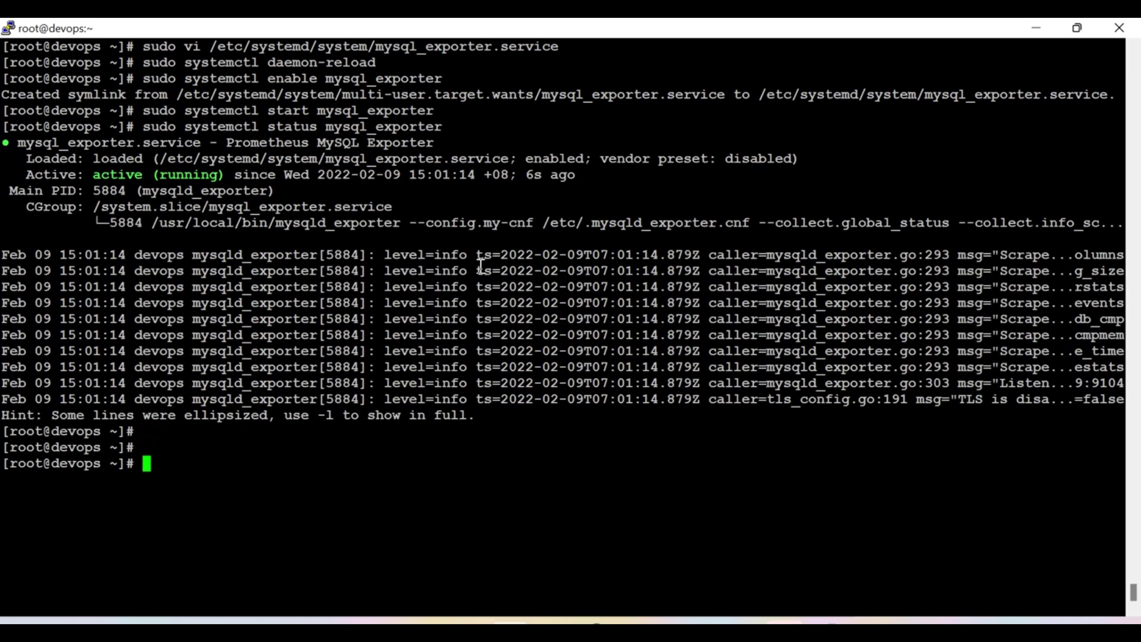
- Check the 192.168.56.109:9104 listen address in the service file, then quit vi without changes
{"action": "key", "text": "Up"}
{"action": "key", "text": "Up"}
{"action": "key", "text": "Up"}
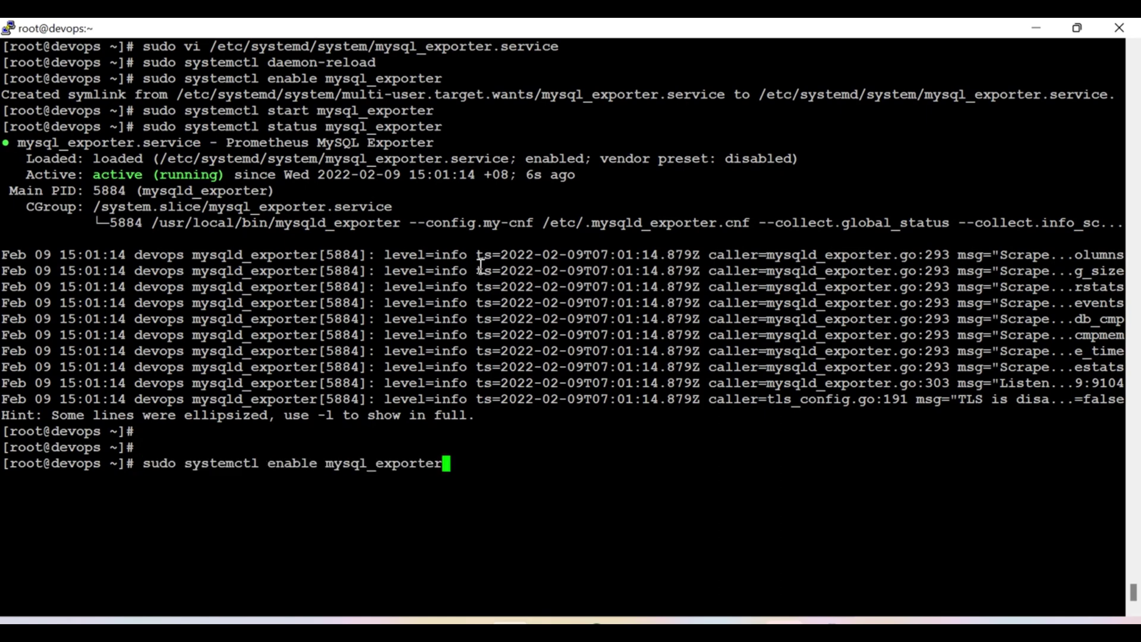
{"action": "key", "text": "Up"}
{"action": "key", "text": "Up"}
{"action": "key", "text": "Return"}
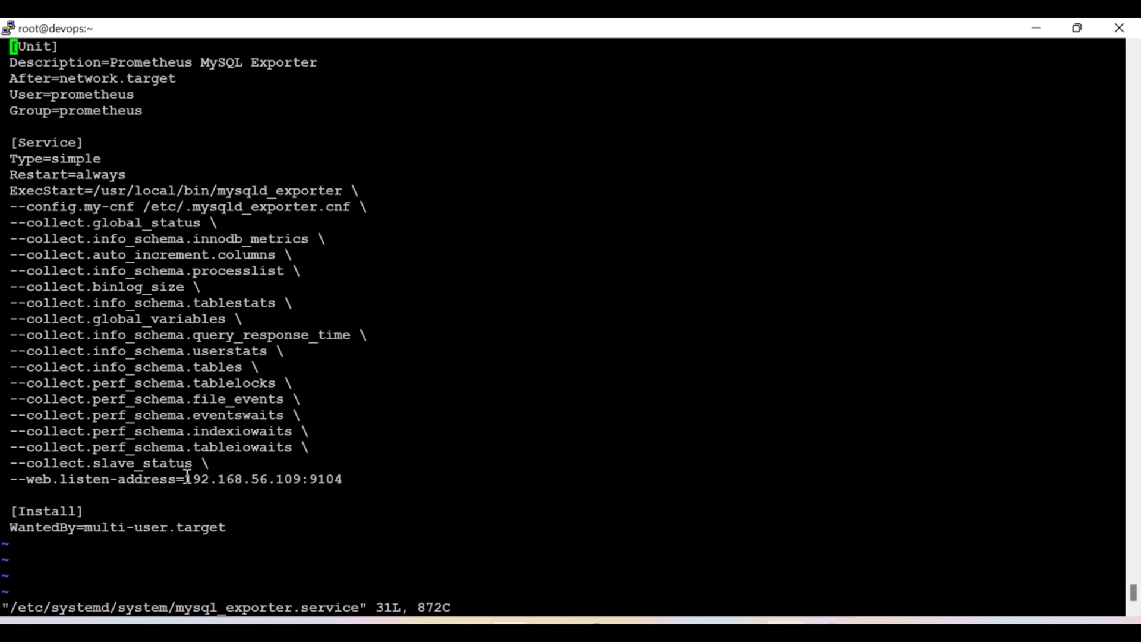
{"action": "left_click_drag", "start_coordinate": [184, 481], "coordinate": [337, 480]}
{"action": "key", "text": "ctrl+c"}
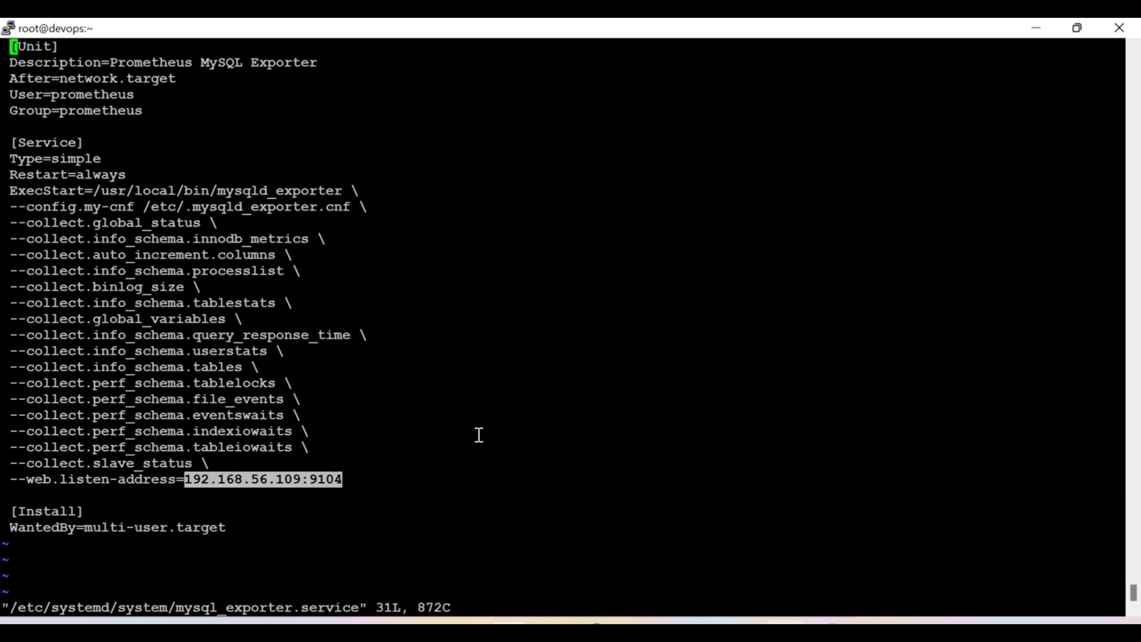
{"action": "type", "text": ":q"}
{"action": "key", "text": "Return"}
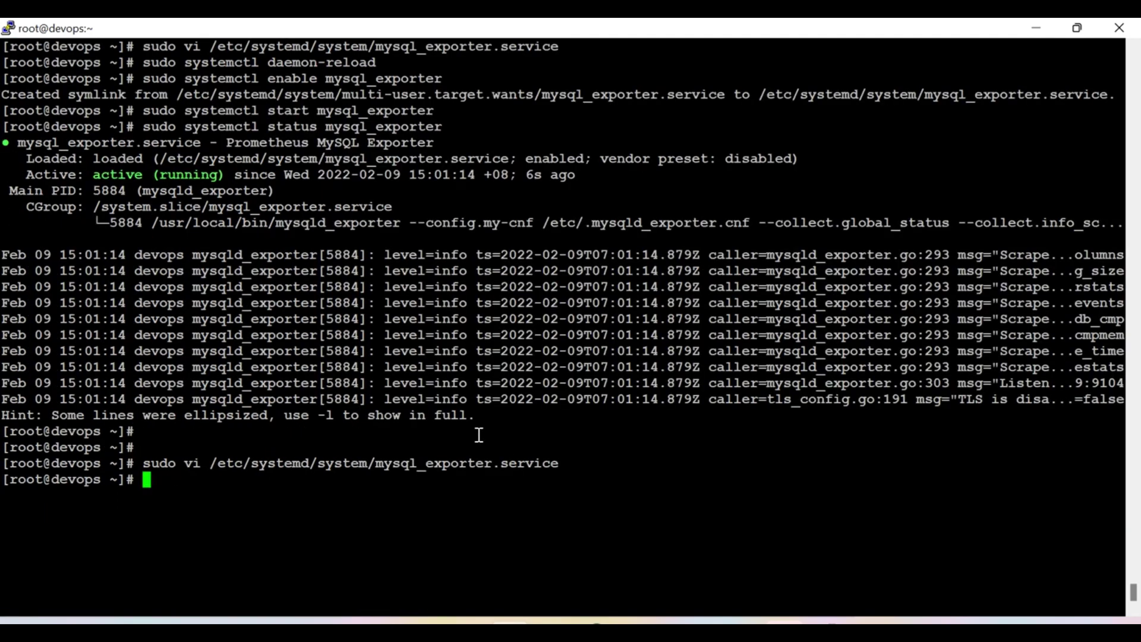
- Load 192.168.56.109:9104 in Chrome and show the mysqld_exporter's Metrics output
{"action": "left_click", "coordinate": [588, 623]}
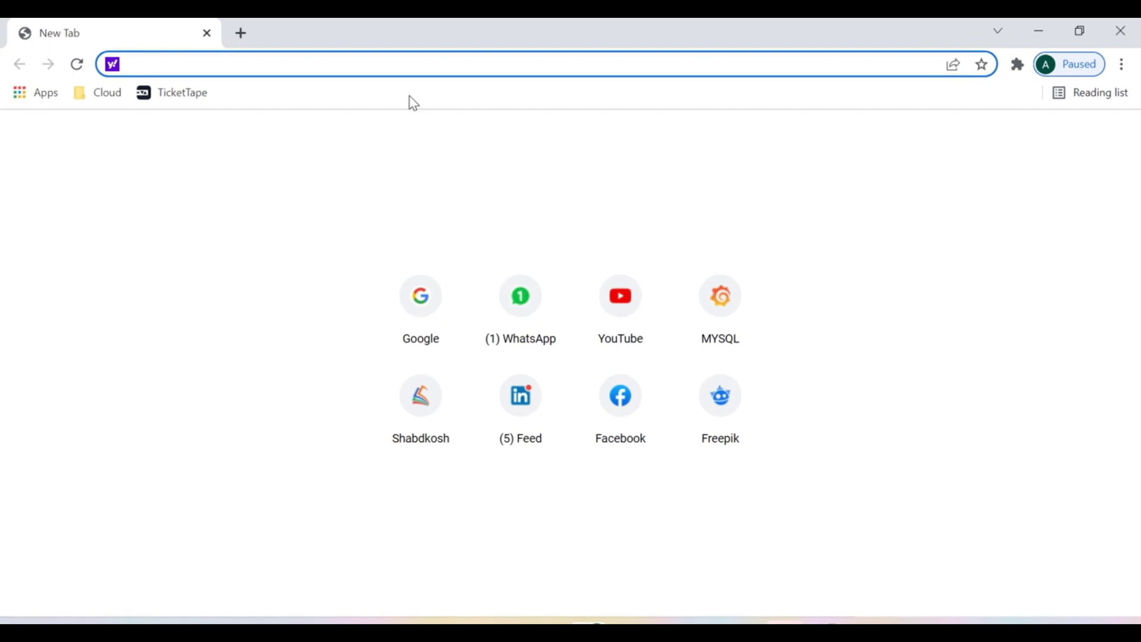
{"action": "key", "text": "ctrl+v"}
{"action": "key", "text": "Return"}
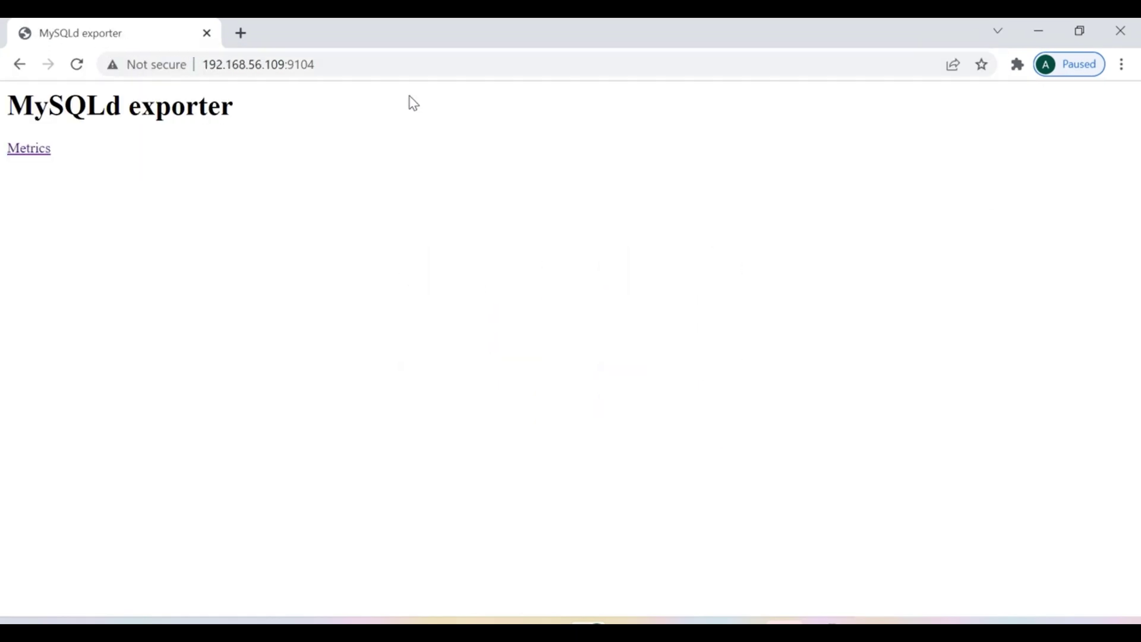
{"action": "left_click", "coordinate": [30, 153]}
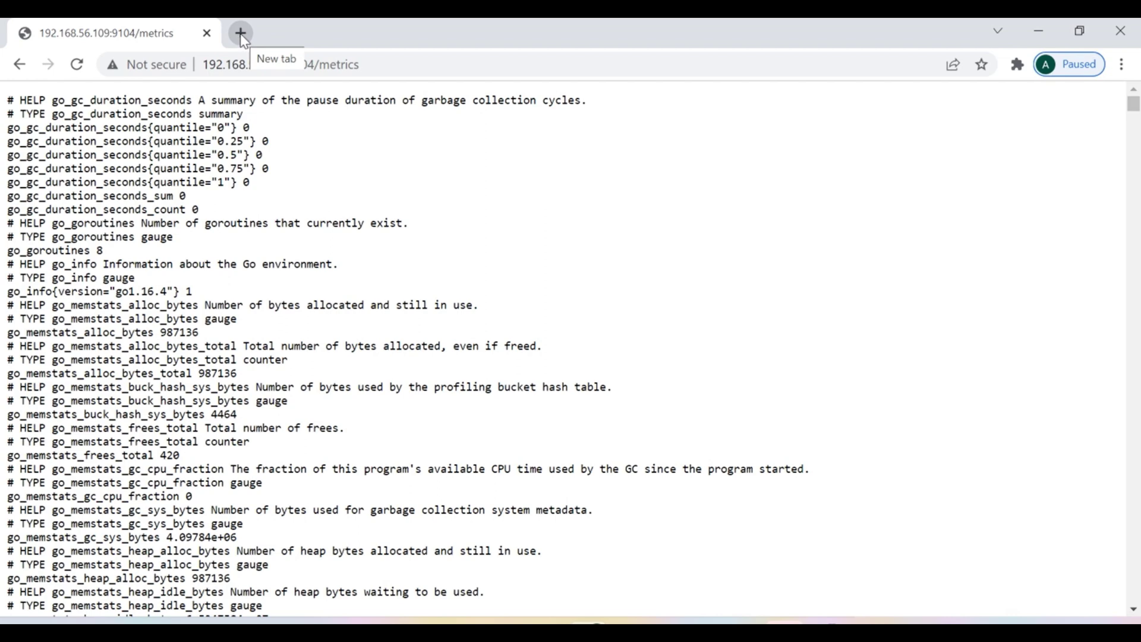
- In a new tab, open Prometheus at 192.168.56.109:9090 and its Status > Targets page
{"action": "left_click", "coordinate": [240, 33]}
{"action": "type", "text": "htt"}
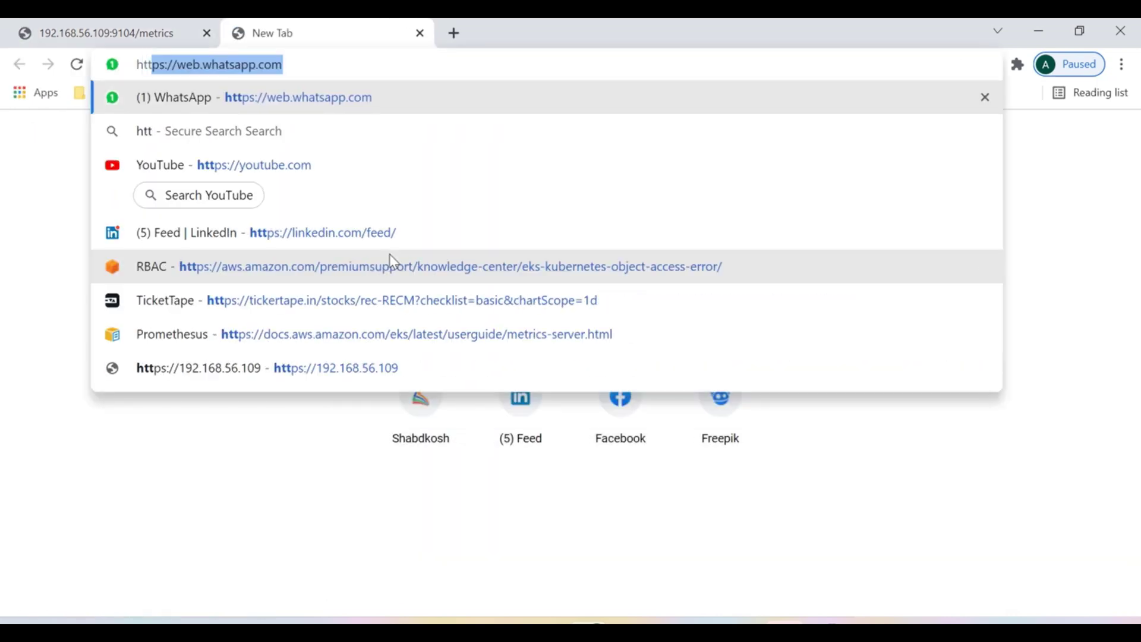
{"action": "type", "text": "p://192"}
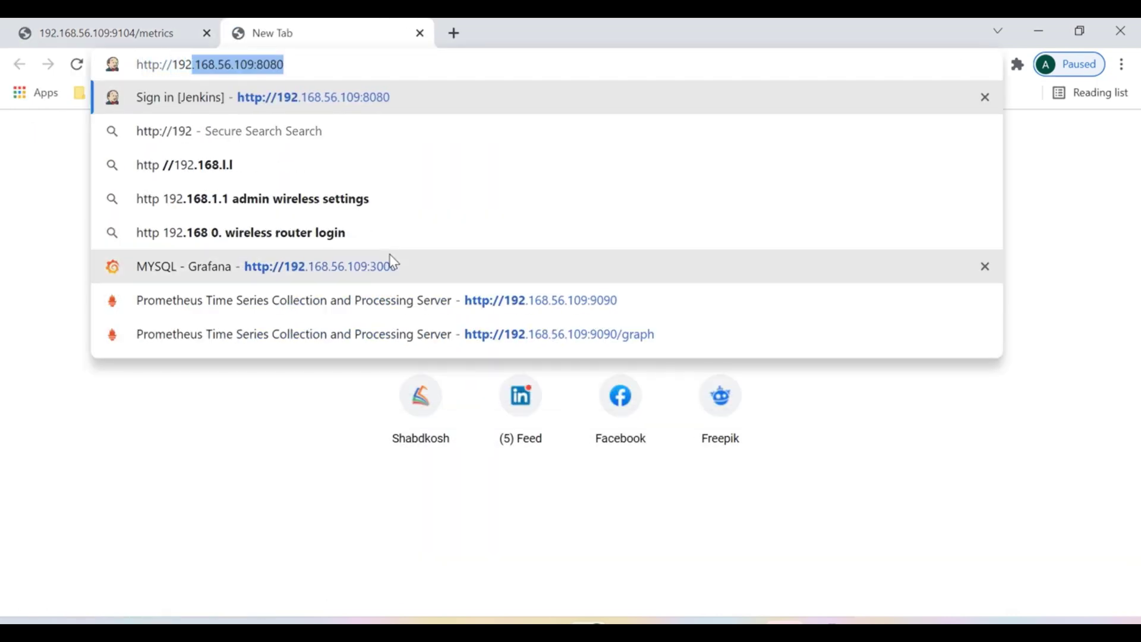
{"action": "left_click", "coordinate": [557, 300]}
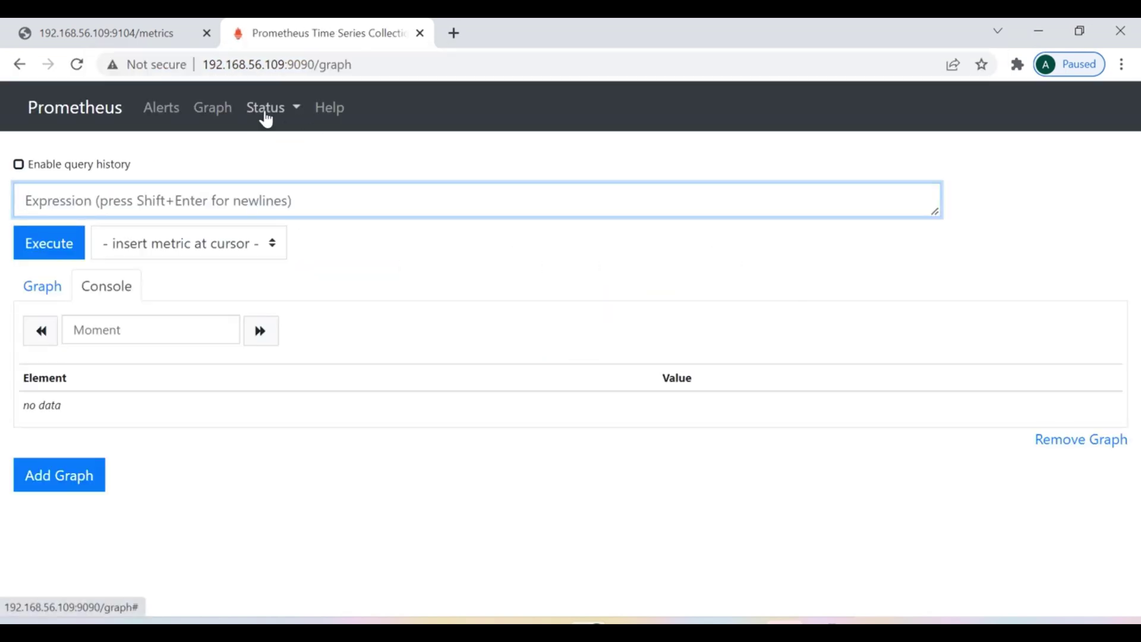
{"action": "left_click", "coordinate": [261, 107]}
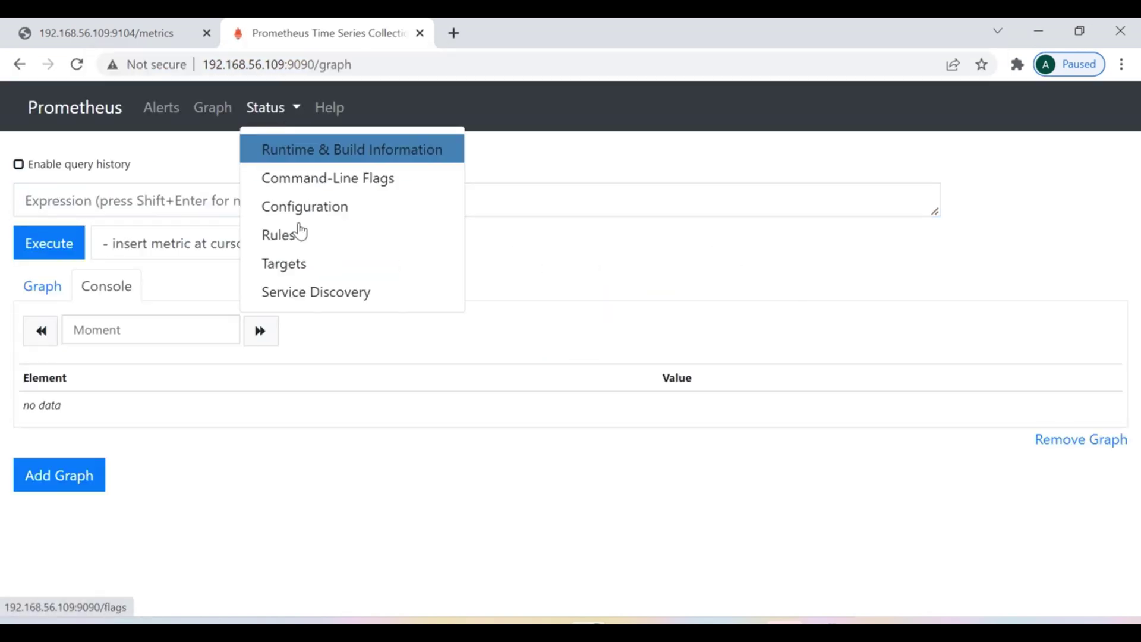
{"action": "left_click", "coordinate": [284, 265]}
- Review the targets' up/down states, then return to the PuTTY terminal
{"action": "scroll", "coordinate": [115, 479], "scroll_direction": "down", "scroll_amount": 3}
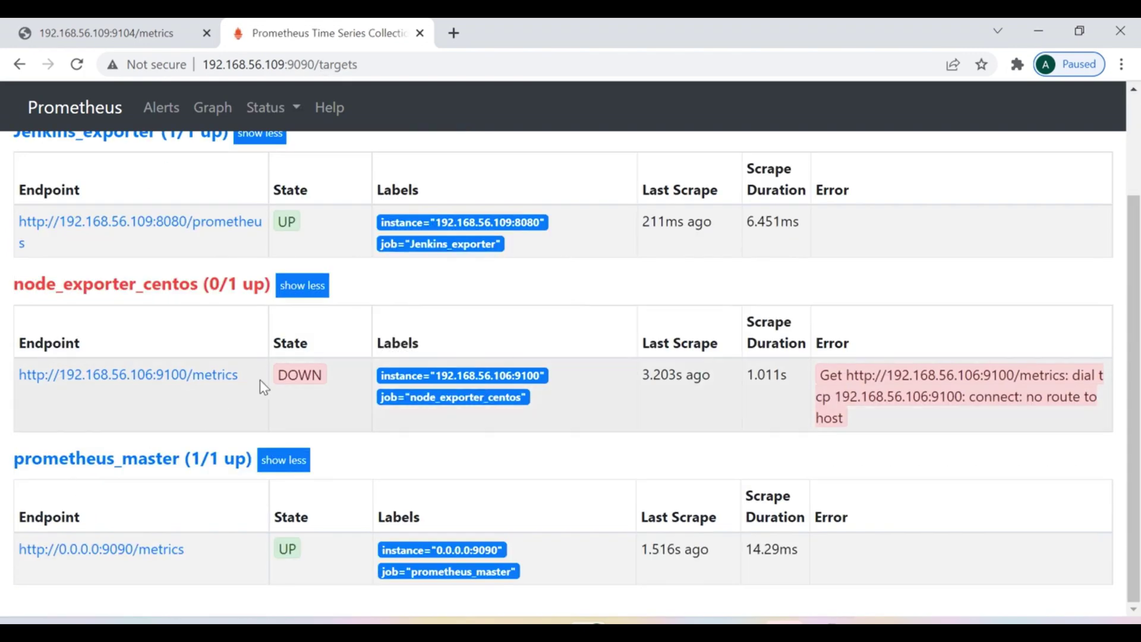
{"action": "scroll", "coordinate": [171, 410], "scroll_direction": "up", "scroll_amount": 3}
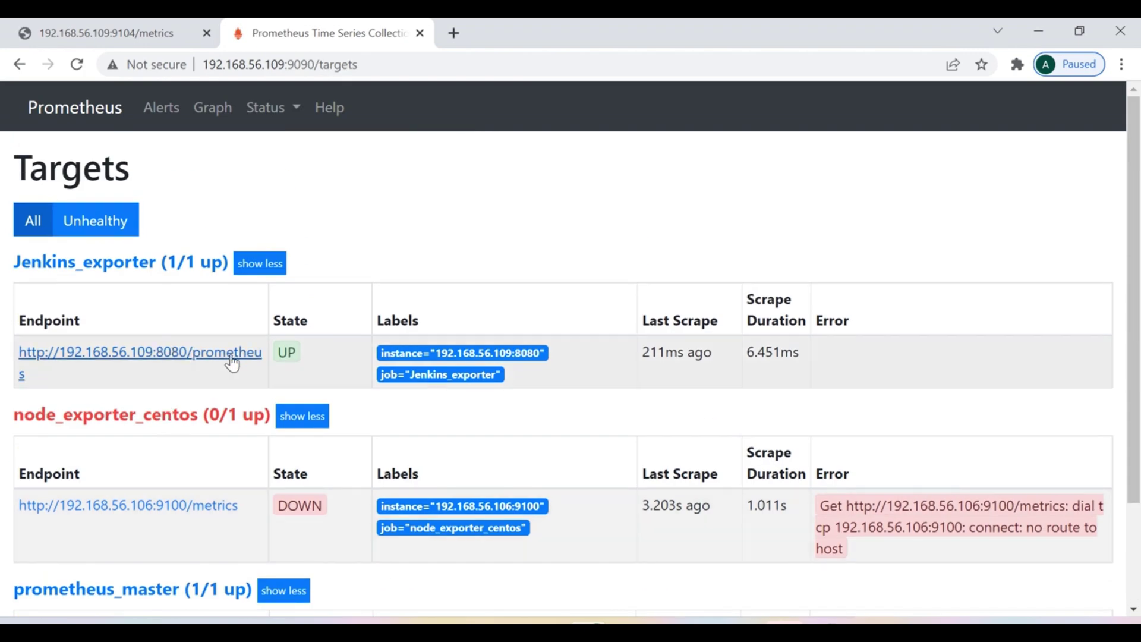
{"action": "scroll", "coordinate": [172, 476], "scroll_direction": "down", "scroll_amount": 2}
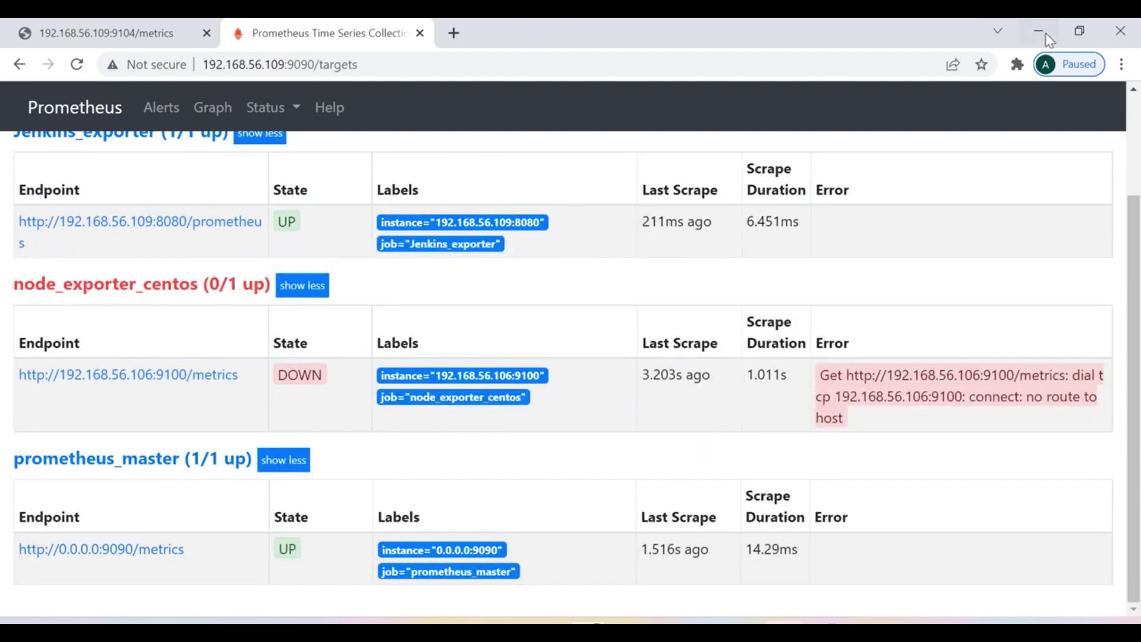
{"action": "scroll", "coordinate": [235, 413], "scroll_direction": "up", "scroll_amount": 2}
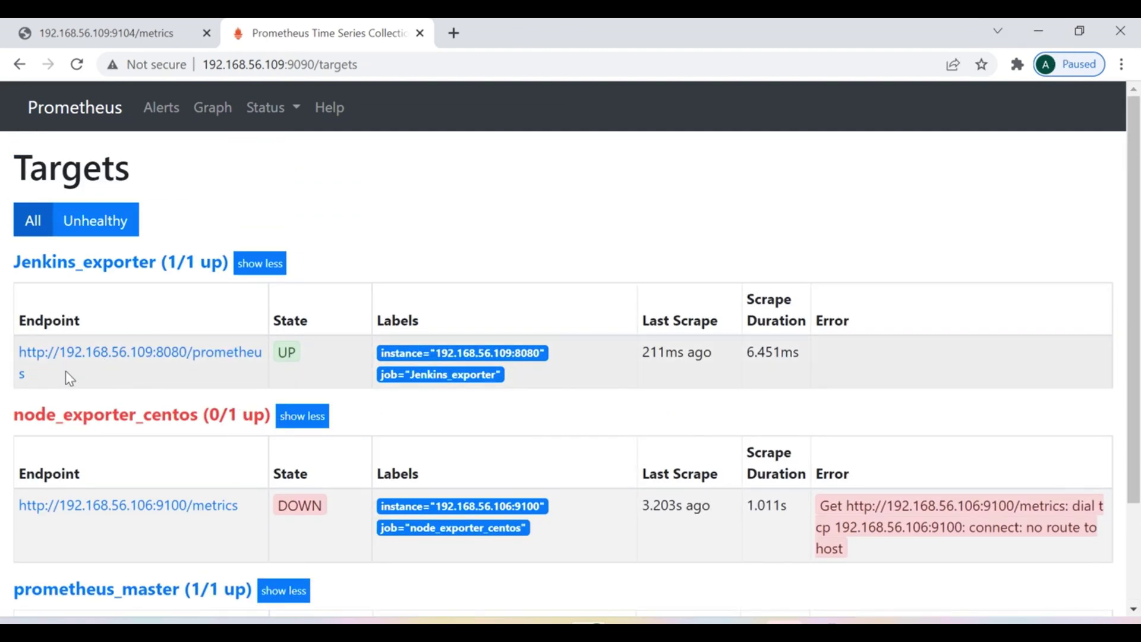
{"action": "mouse_move", "coordinate": [541, 584]}
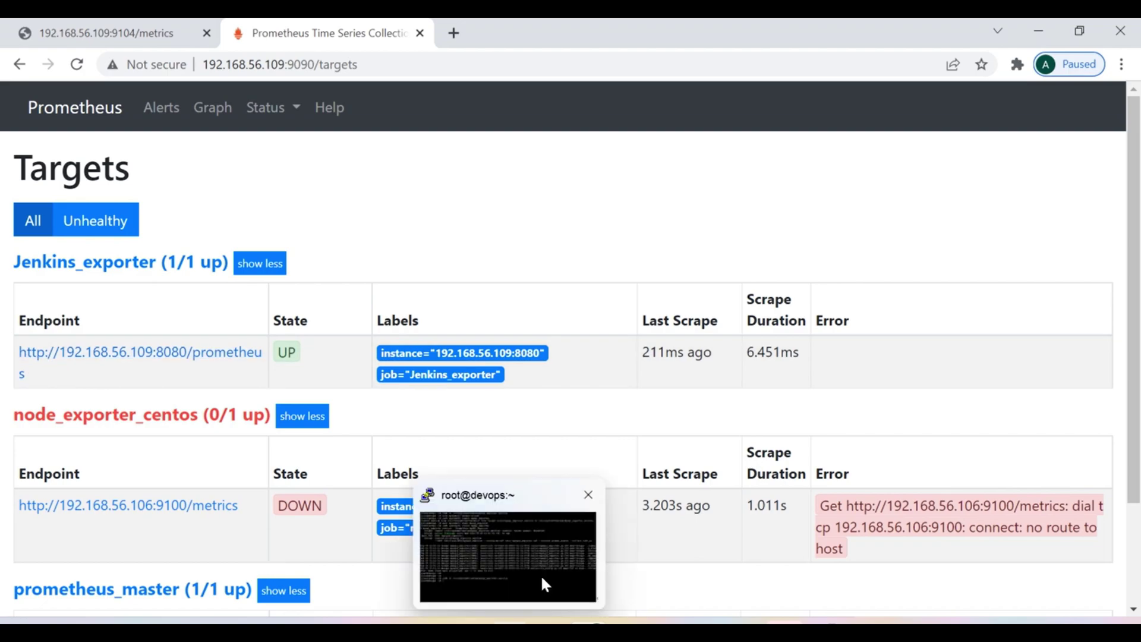
{"action": "left_click", "coordinate": [507, 580]}
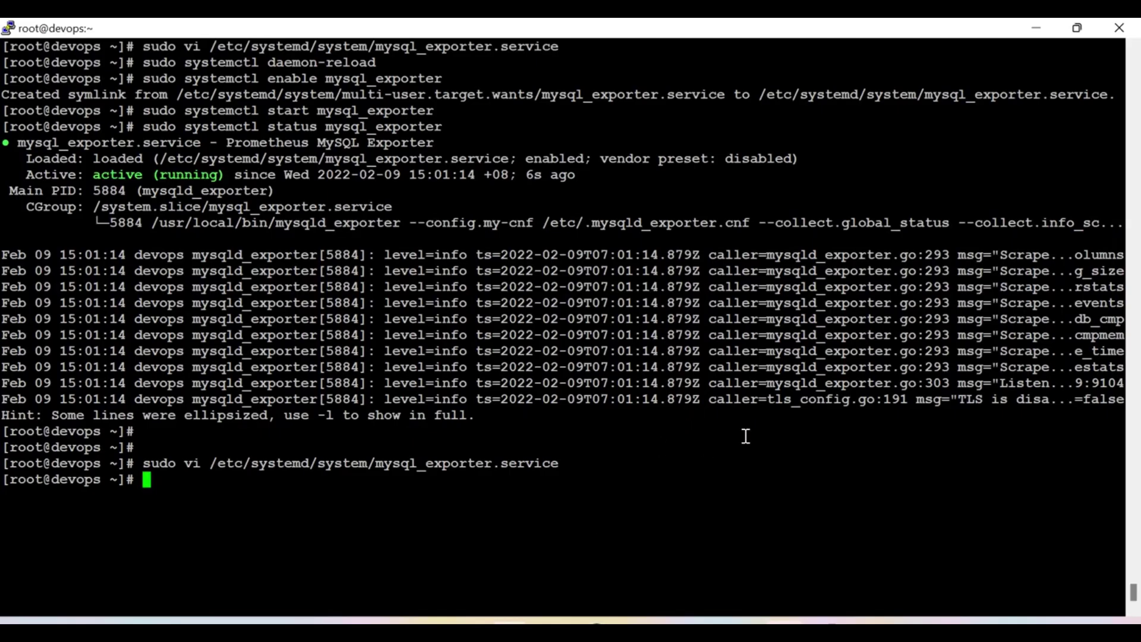
- Clear the screen and open /etc/prometheus/prometheus.yml in vi
{"action": "key", "text": "ctrl+l"}
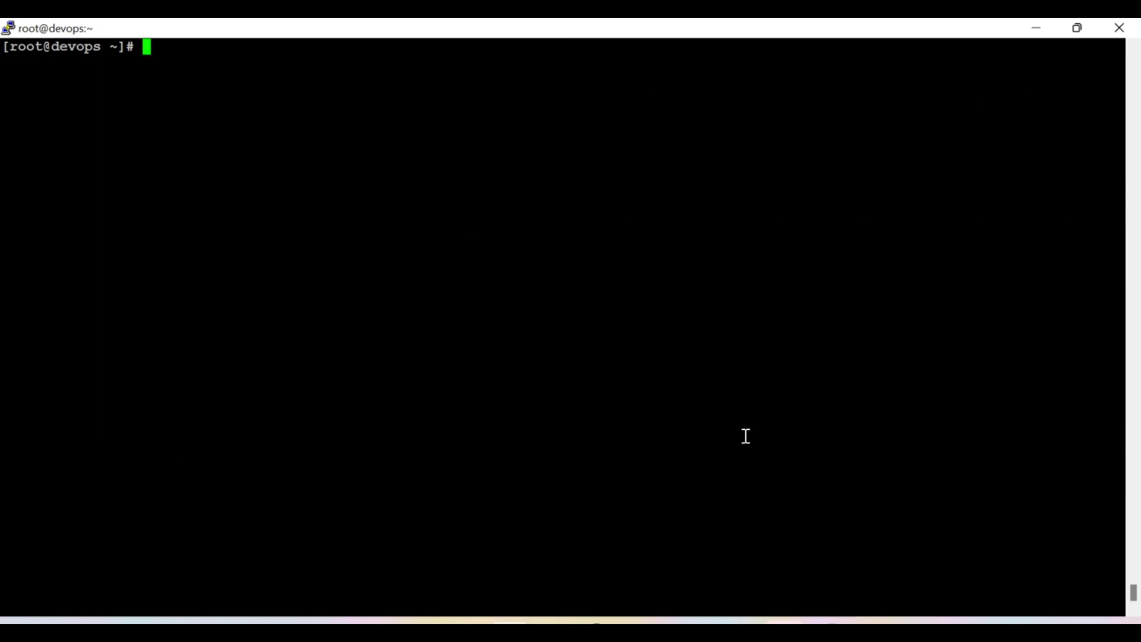
{"action": "type", "text": "vi /etc/pro"}
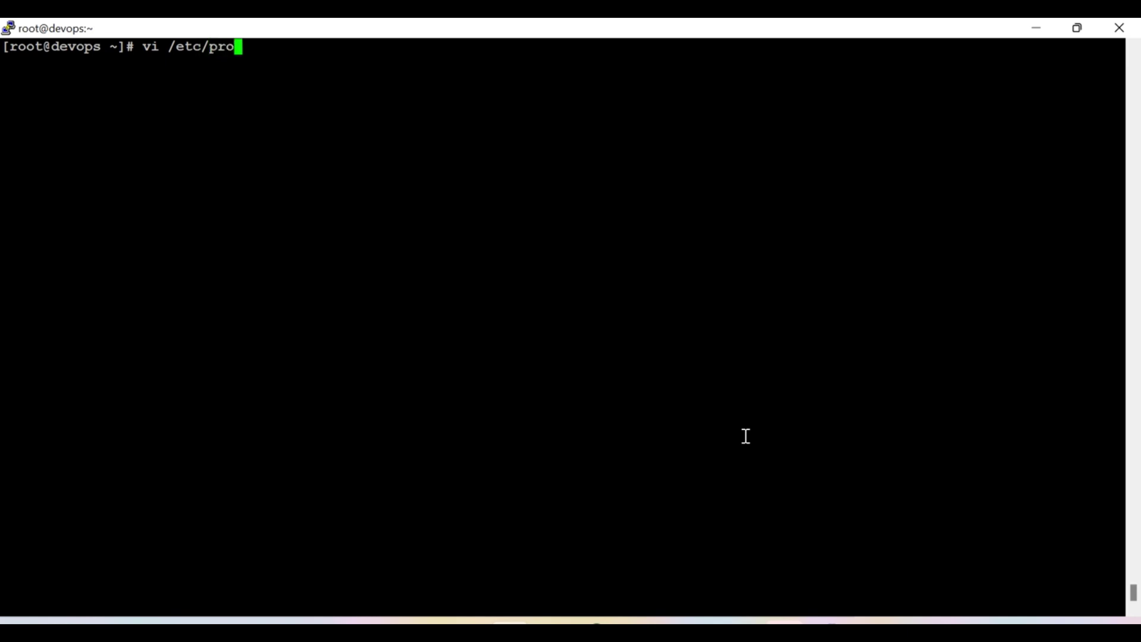
{"action": "type", "text": "me"}
{"action": "key", "text": "Tab"}
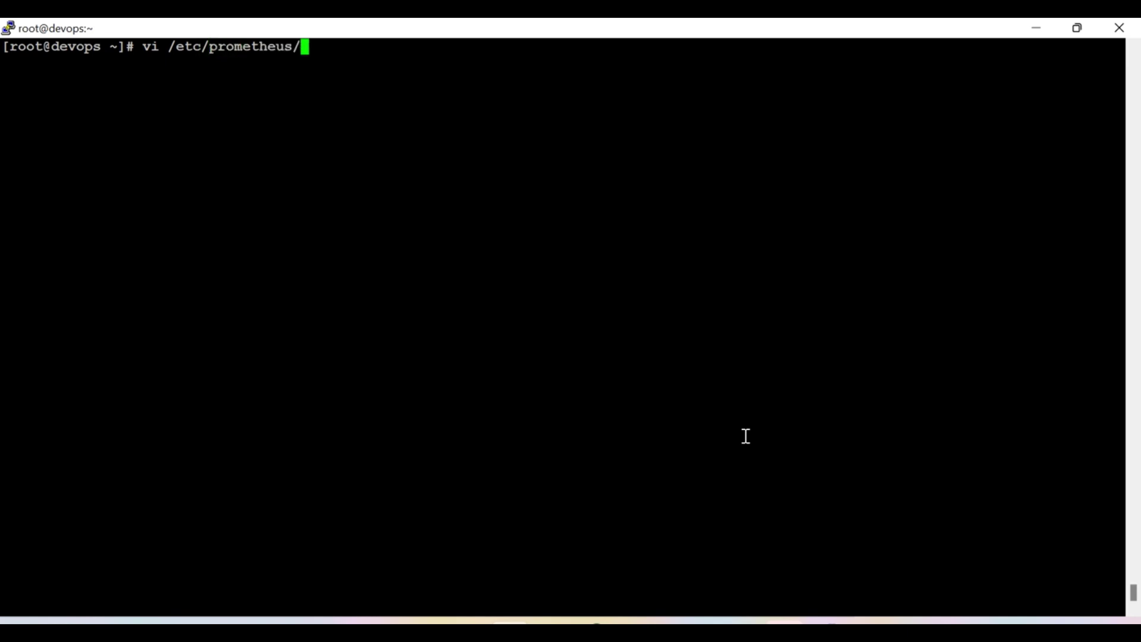
{"action": "type", "text": "prom"}
{"action": "key", "text": "Tab"}
{"action": "key", "text": "Return"}
- Copy the Jenkins_exporter job block and paste a duplicate below it
{"action": "key", "text": "Down"}
{"action": "key", "text": "Down"}
{"action": "key", "text": "Down"}
{"action": "key", "text": "Down"}
{"action": "key", "text": "Down"}
{"action": "key", "text": "Down"}
{"action": "key", "text": "Down"}
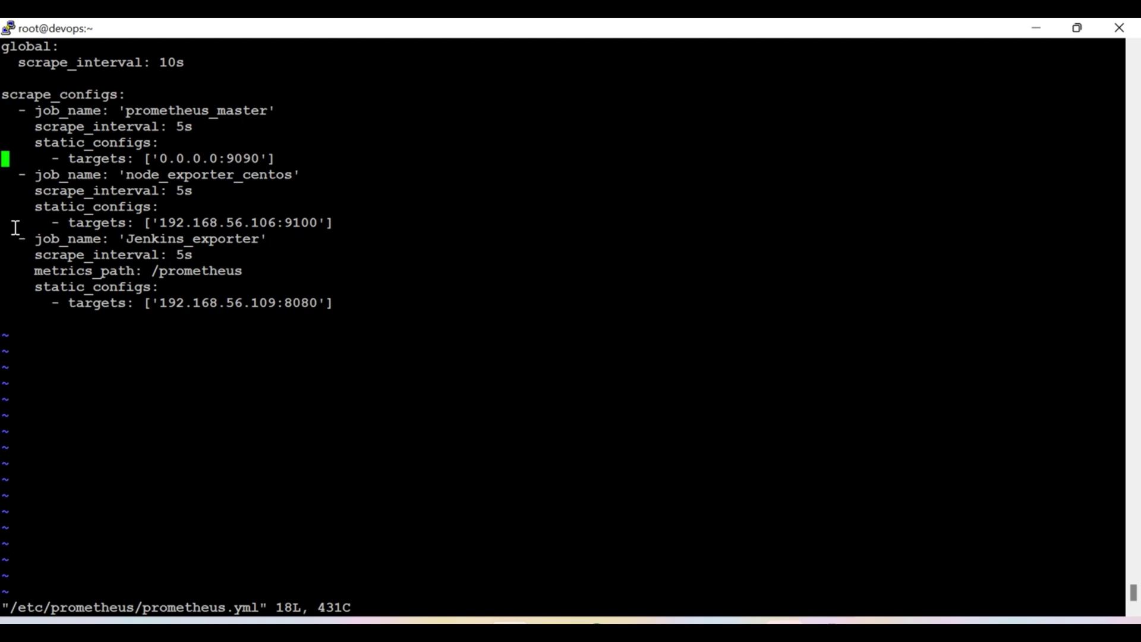
{"action": "left_click_drag", "start_coordinate": [19, 237], "coordinate": [334, 302]}
{"action": "left_click", "coordinate": [313, 383]}
{"action": "key", "text": "Down"}
{"action": "key", "text": "Down"}
{"action": "key", "text": "Down"}
{"action": "key", "text": "Down"}
{"action": "key", "text": "Down"}
{"action": "key", "text": "Down"}
{"action": "key", "text": "Down"}
{"action": "key", "text": "Down"}
{"action": "key", "text": "Down"}
{"action": "key", "text": "Down"}
{"action": "key", "text": "i"}
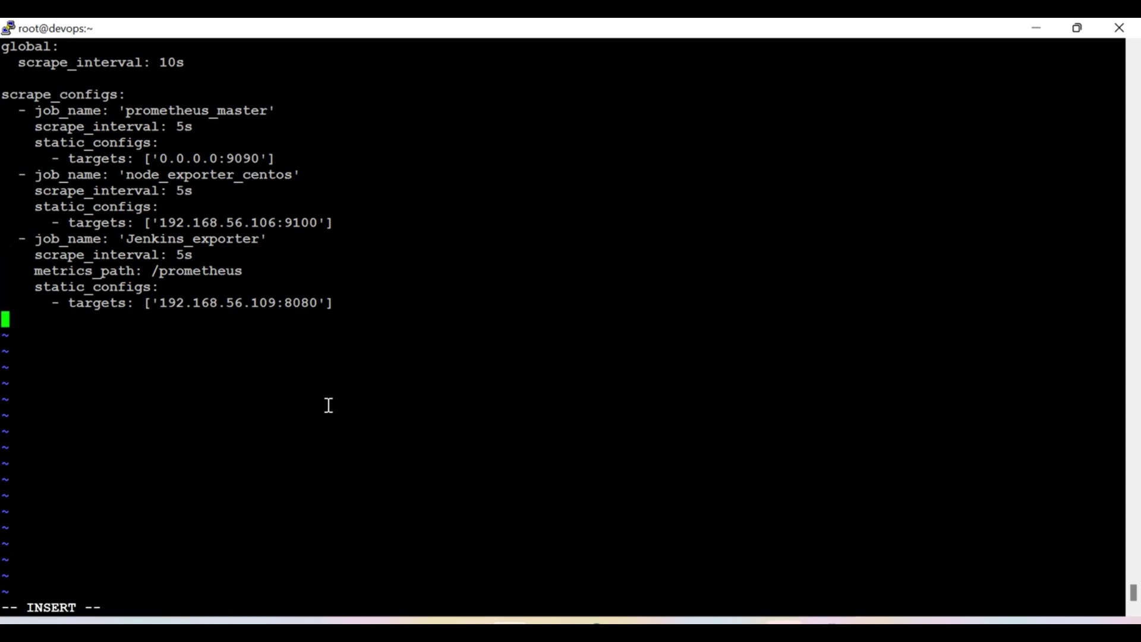
{"action": "right_click", "coordinate": [328, 405]}
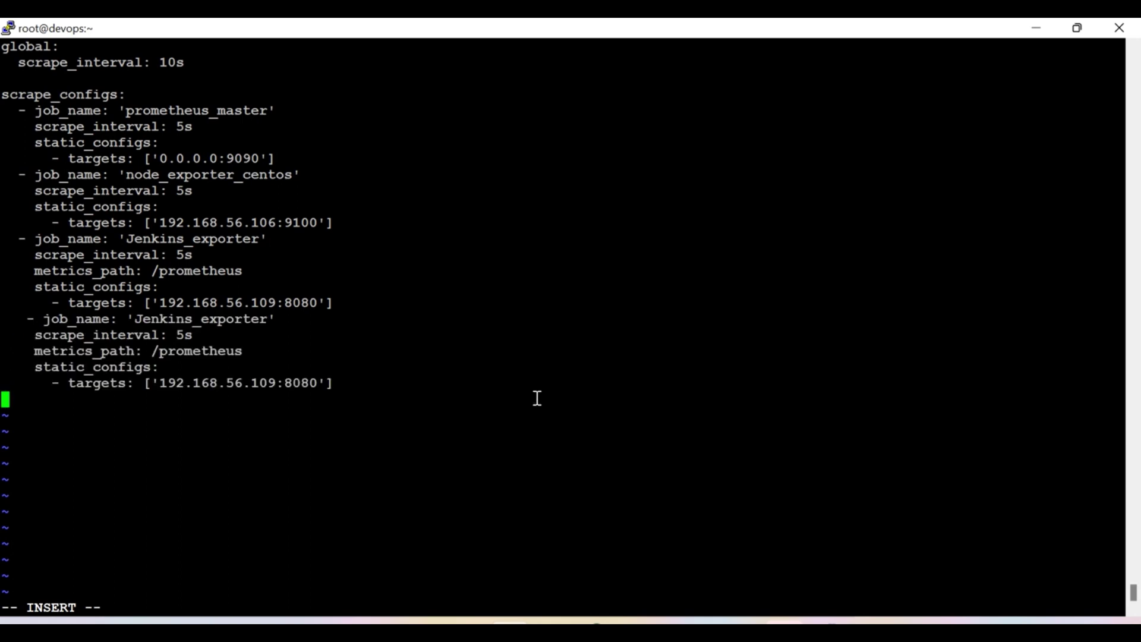
- Rename the pasted job to mysqld_exporter and delete its metrics_path line
{"action": "key", "text": "Up"}
{"action": "key", "text": "Up"}
{"action": "key", "text": "Up"}
{"action": "key", "text": "Up"}
{"action": "key", "text": "Up"}
{"action": "key", "text": "Right"}
{"action": "key", "text": "Right"}
{"action": "key", "text": "Right"}
{"action": "key", "text": "Right"}
{"action": "key", "text": "Right"}
{"action": "key", "text": "Right"}
{"action": "key", "text": "Right"}
{"action": "key", "text": "Right"}
{"action": "key", "text": "Right"}
{"action": "key", "text": "Right"}
{"action": "key", "text": "Right"}
{"action": "key", "text": "Right"}
{"action": "key", "text": "Right"}
{"action": "key", "text": "Right"}
{"action": "key", "text": "Right"}
{"action": "key", "text": "Right"}
{"action": "key", "text": "Right"}
{"action": "key", "text": "Right"}
{"action": "key", "text": "Right"}
{"action": "key", "text": "Right"}
{"action": "key", "text": "Left"}
{"action": "key", "text": "Left"}
{"action": "key", "text": "Left"}
{"action": "key", "text": "BackSpace"}
{"action": "key", "text": "BackSpace"}
{"action": "key", "text": "BackSpace"}
{"action": "key", "text": "BackSpace"}
{"action": "key", "text": "BackSpace"}
{"action": "key", "text": "BackSpace"}
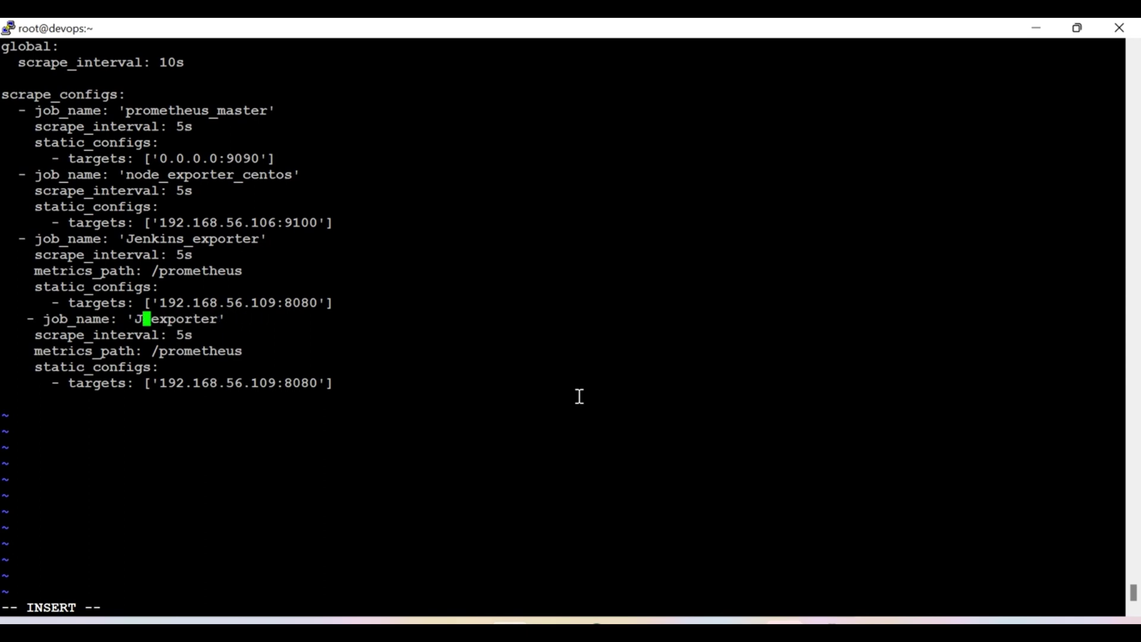
{"action": "key", "text": "BackSpace"}
{"action": "type", "text": "m"}
{"action": "type", "text": "ysqld"}
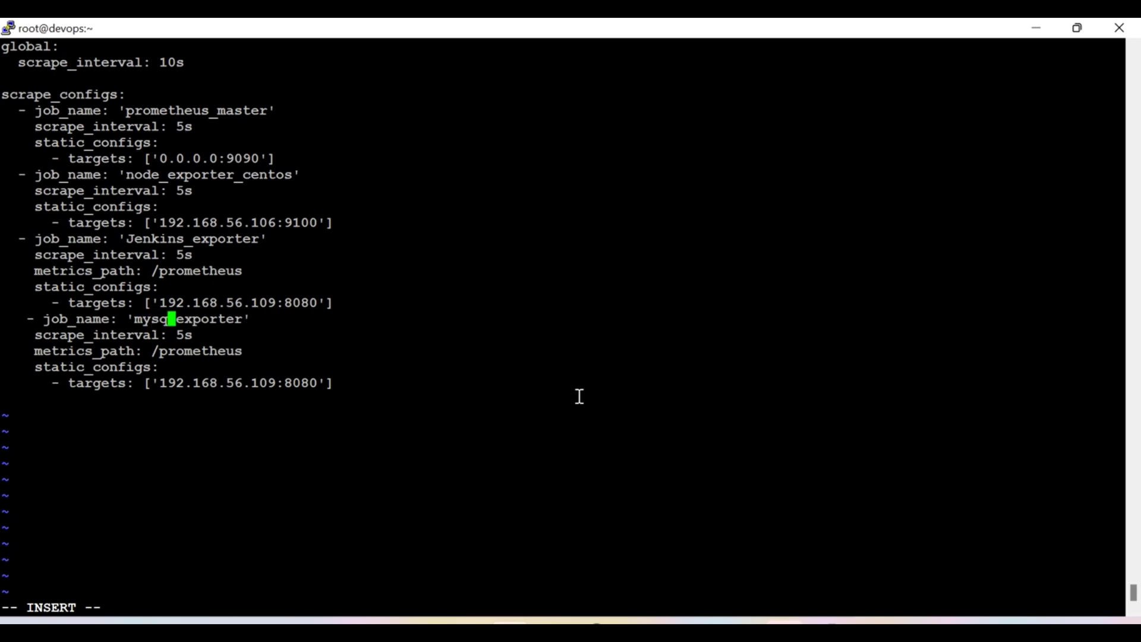
{"action": "key", "text": "Down"}
{"action": "key", "text": "Down"}
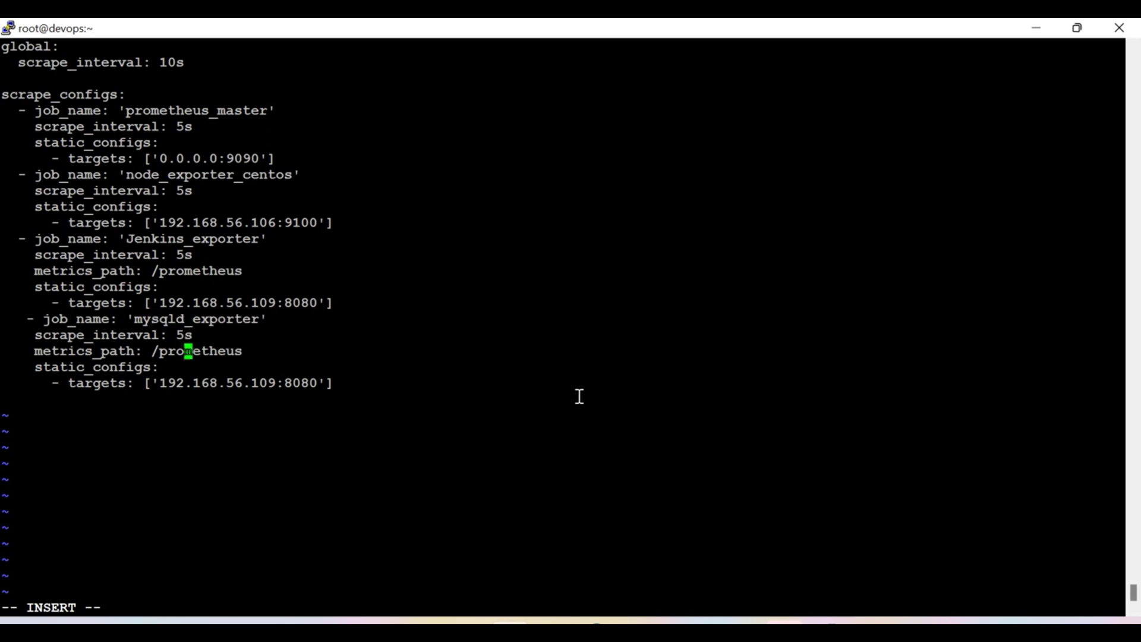
{"action": "key", "text": "Escape"}
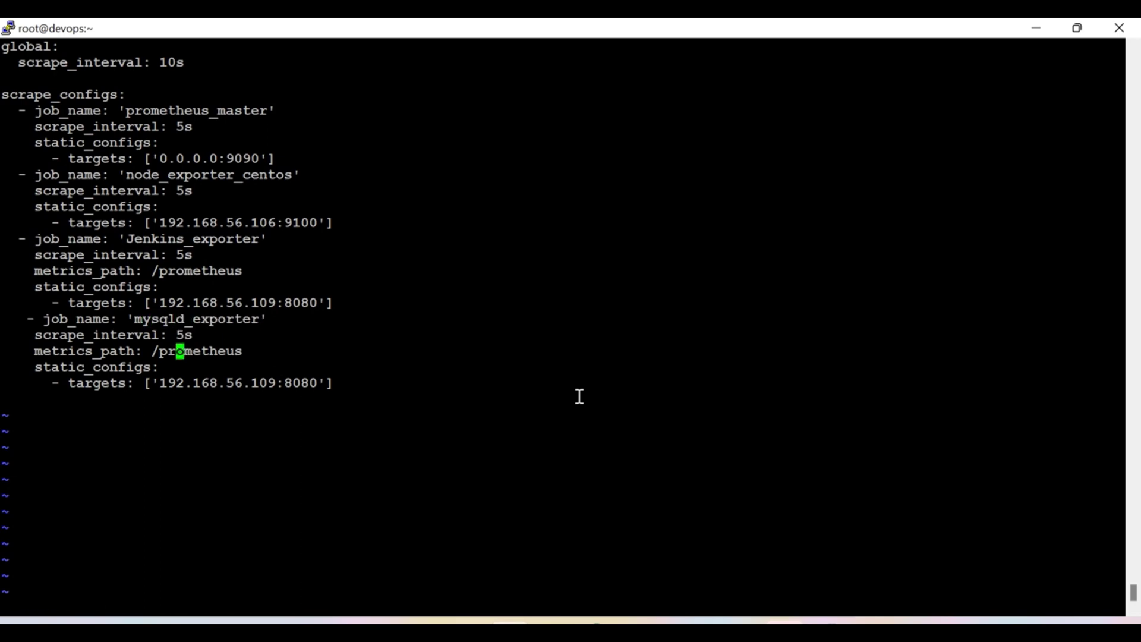
{"action": "key", "text": "d"}
{"action": "key", "text": "d"}
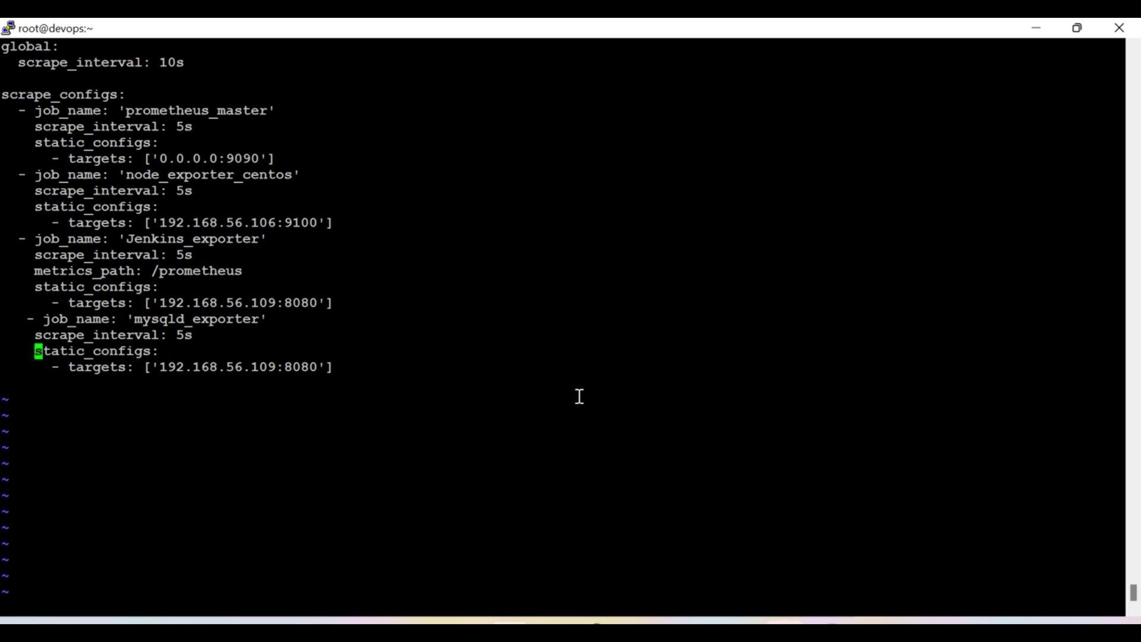
- Change the new job's target port from 8080 to 9104
{"action": "key", "text": "Down"}
{"action": "key", "text": "Right"}
{"action": "key", "text": "Right"}
{"action": "key", "text": "w"}
{"action": "key", "text": "w"}
{"action": "key", "text": "w"}
{"action": "key", "text": "w"}
{"action": "key", "text": "w"}
{"action": "key", "text": "w"}
{"action": "key", "text": "w"}
{"action": "key", "text": "w"}
{"action": "key", "text": "w"}
{"action": "key", "text": "w"}
{"action": "key", "text": "w"}
{"action": "key", "text": "w"}
{"action": "key", "text": "Right"}
{"action": "key", "text": "Right"}
{"action": "key", "text": "Right"}
{"action": "key", "text": "Right"}
{"action": "key", "text": "Left"}
{"action": "key", "text": "Left"}
{"action": "key", "text": "Left"}
{"action": "key", "text": "i"}
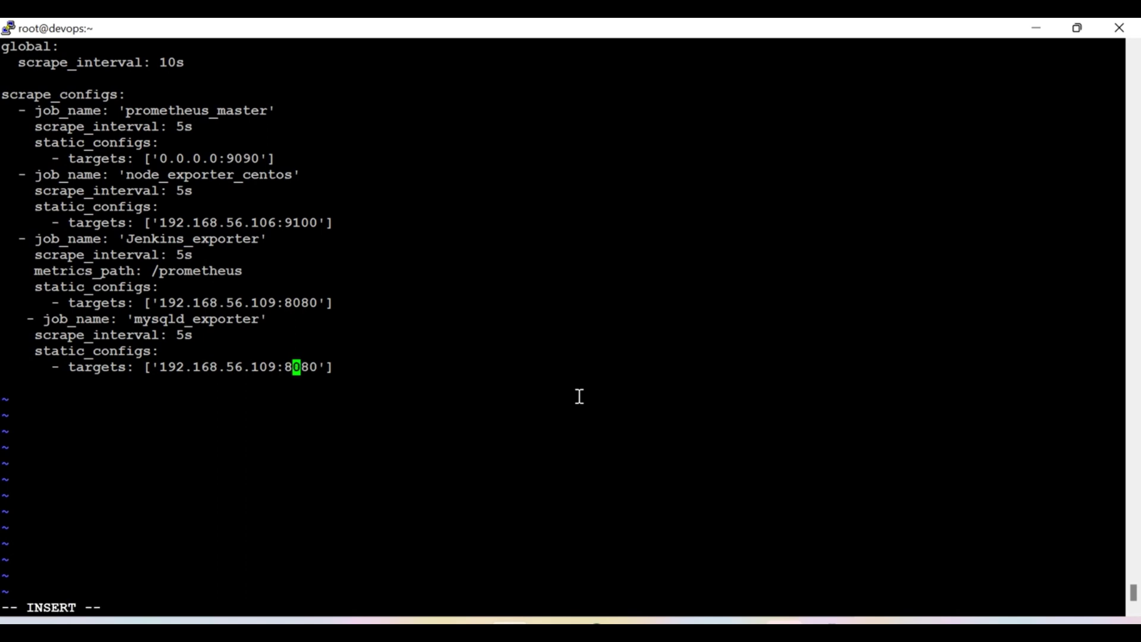
{"action": "key", "text": "Right"}
{"action": "key", "text": "Right"}
{"action": "key", "text": "Right"}
{"action": "key", "text": "BackSpace"}
{"action": "key", "text": "BackSpace"}
{"action": "key", "text": "BackSpace"}
{"action": "key", "text": "BackSpace"}
{"action": "type", "text": "9104"}
{"action": "key", "text": "Escape"}
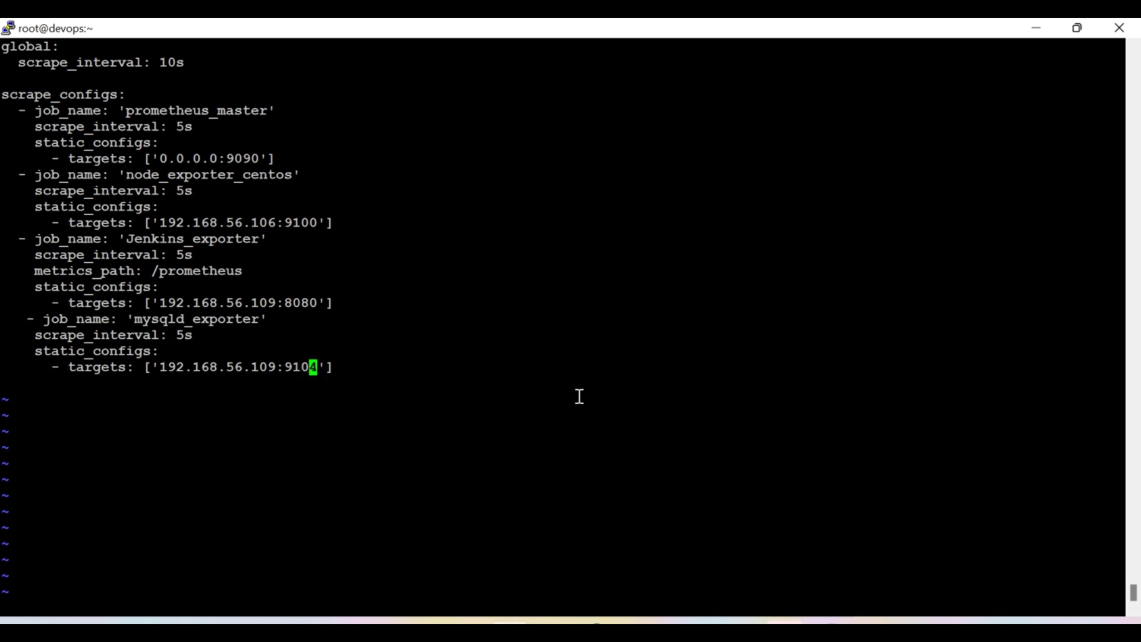
- Save prometheus.yml with :wq and run systemctl restart prometheus
{"action": "type", "text": ":wq"}
{"action": "key", "text": "Return"}
{"action": "key", "text": "Return"}
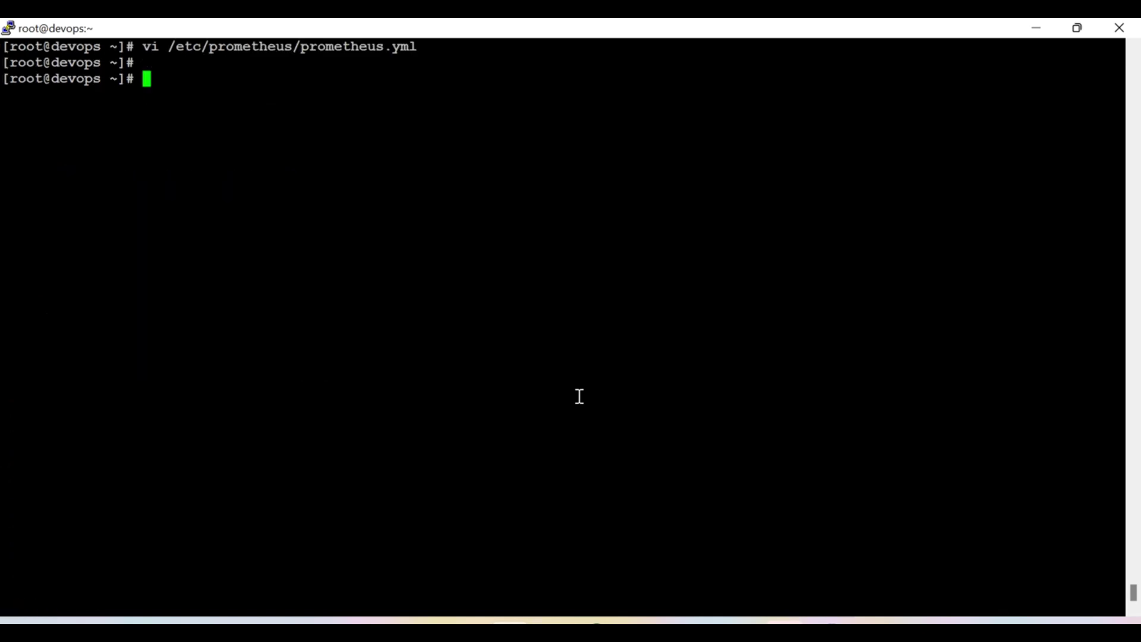
{"action": "key", "text": "Up"}
{"action": "key", "text": "Down"}
{"action": "type", "text": "systemct"}
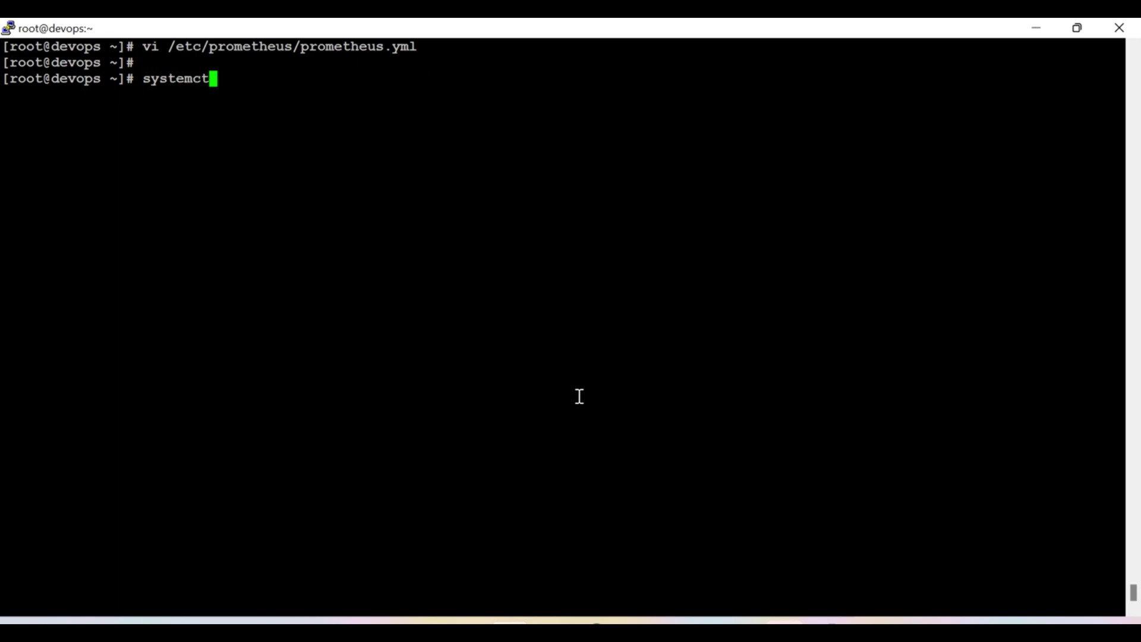
{"action": "type", "text": "l restart "}
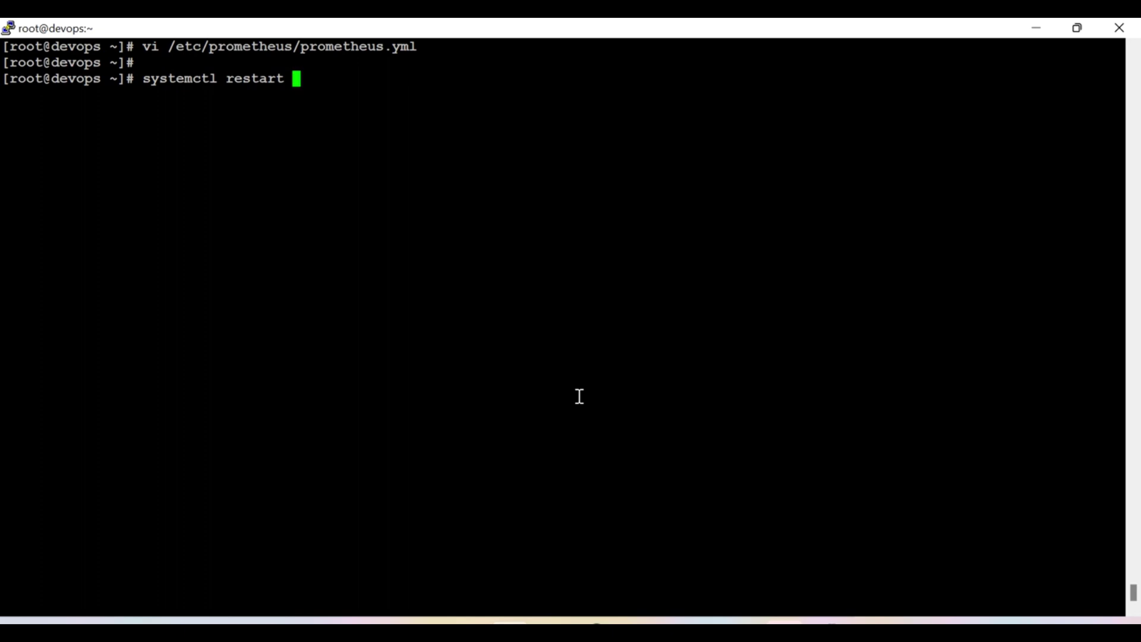
{"action": "type", "text": "prometjeus"}
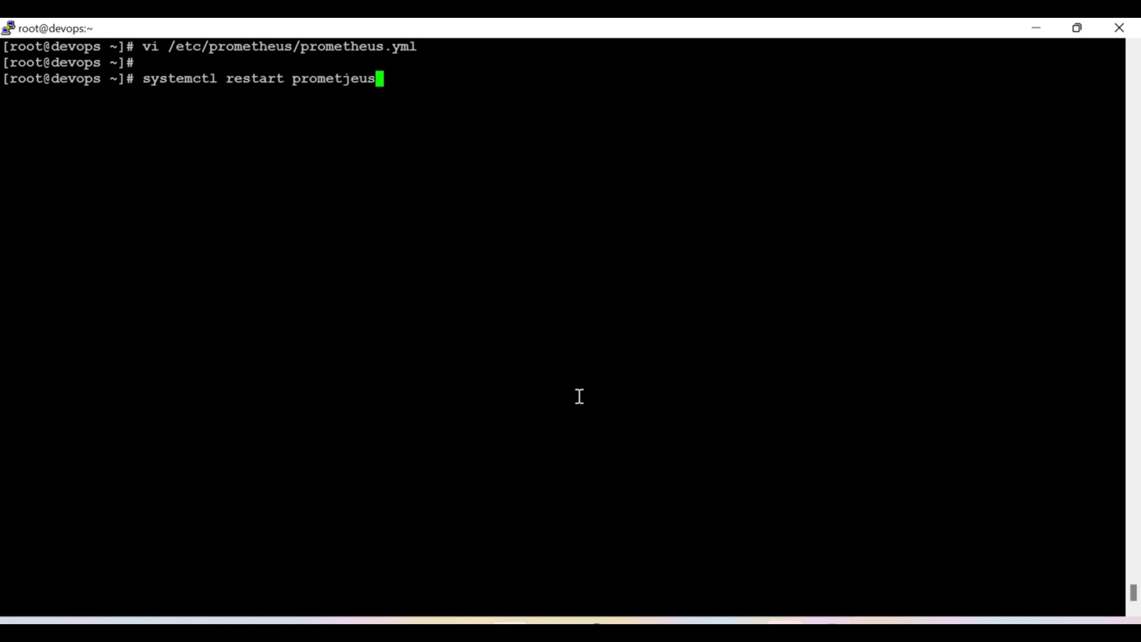
{"action": "key", "text": "BackSpace"}
{"action": "key", "text": "BackSpace"}
{"action": "key", "text": "BackSpace"}
{"action": "key", "text": "BackSpace"}
{"action": "type", "text": "heus"}
{"action": "key", "text": "Return"}
{"action": "key", "text": "Return"}
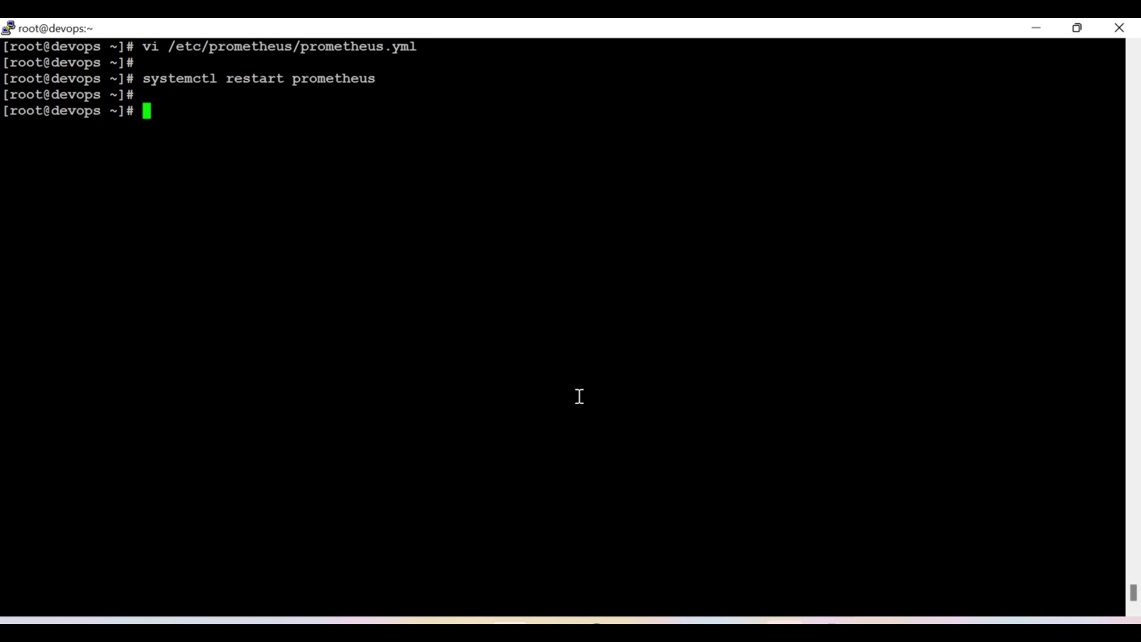
- Recall the restart command and begin replacing 'restart' in it
{"action": "key", "text": "Up"}
{"action": "key", "text": "Left"}
{"action": "key", "text": "Left"}
{"action": "key", "text": "Left"}
{"action": "key", "text": "Left"}
{"action": "key", "text": "Left"}
{"action": "key", "text": "Left"}
{"action": "key", "text": "Left"}
{"action": "key", "text": "Left"}
{"action": "key", "text": "Left"}
{"action": "key", "text": "Left"}
{"action": "key", "text": "Left"}
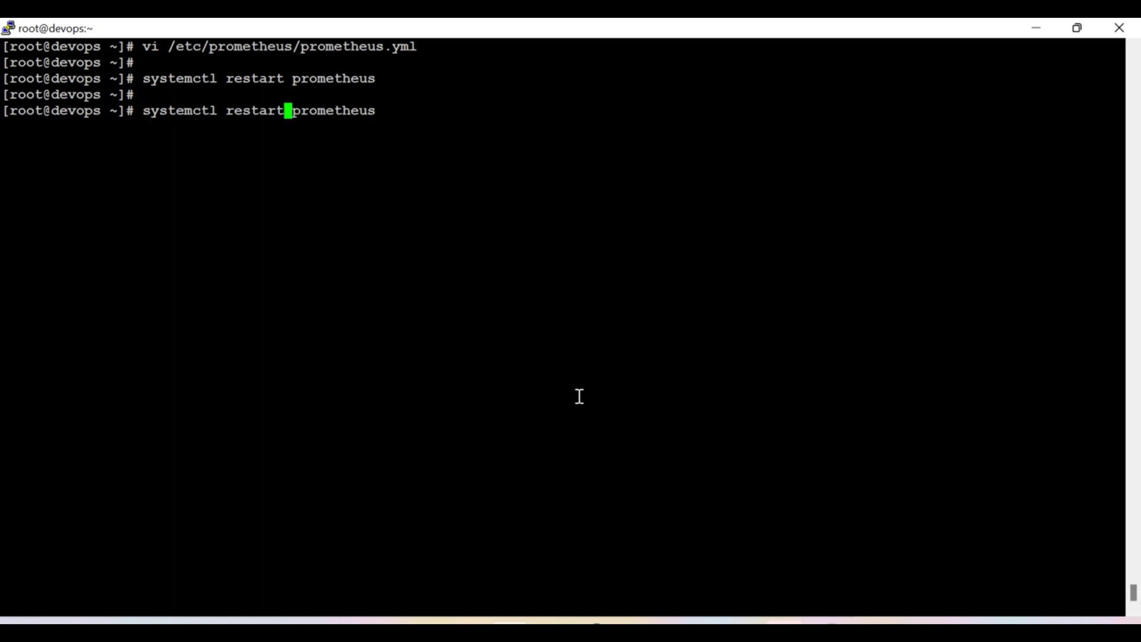
{"action": "key", "text": "BackSpace"}
{"action": "key", "text": "BackSpace"}
{"action": "key", "text": "BackSpace"}
{"action": "key", "text": "BackSpace"}
{"action": "key", "text": "BackSpace"}
{"action": "key", "text": "BackSpace"}
{"action": "key", "text": "BackSpace"}
- Run systemctl status prometheus to see the failure, then reopen prometheus.yml in vi
{"action": "type", "text": "status"}
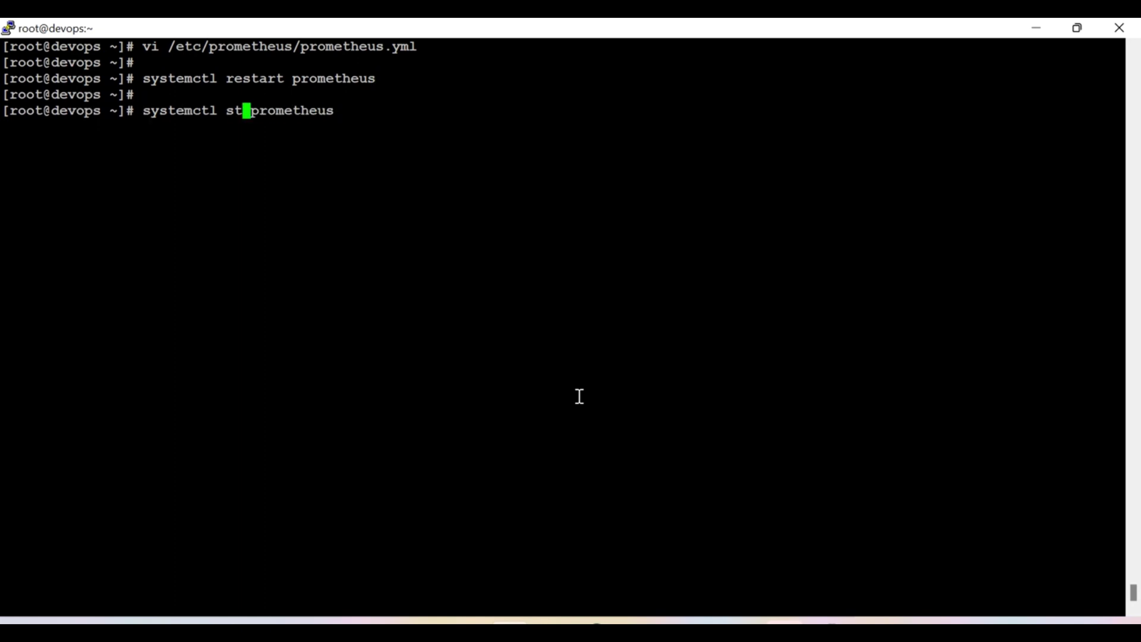
{"action": "key", "text": "Return"}
{"action": "key", "text": "Return"}
{"action": "key", "text": "Return"}
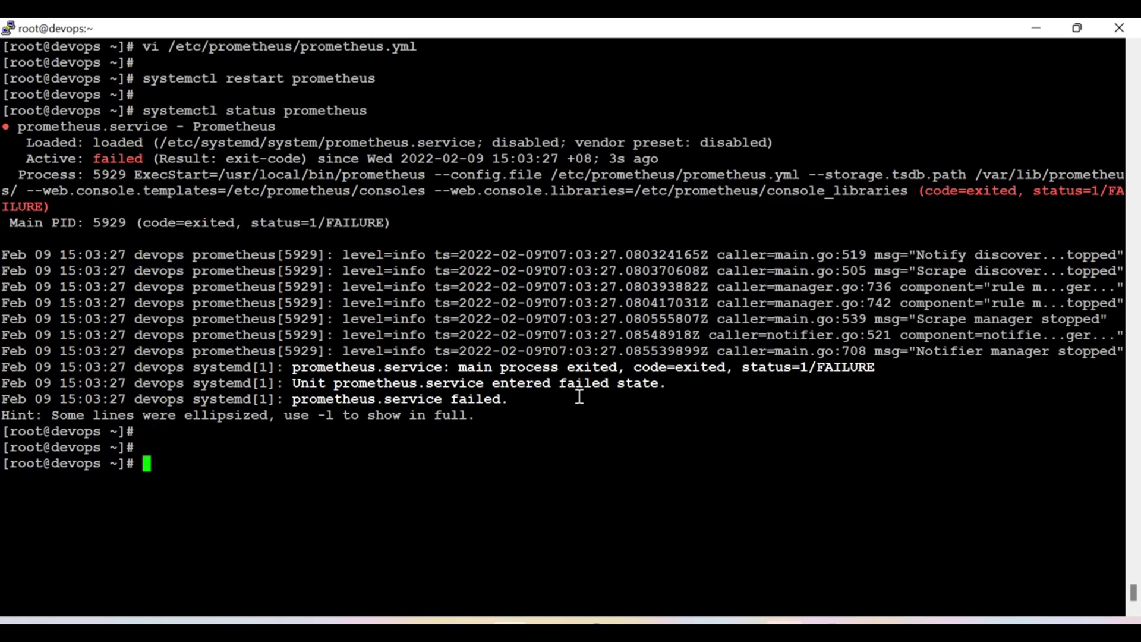
{"action": "key", "text": "Up"}
{"action": "key", "text": "Up"}
{"action": "key", "text": "Up"}
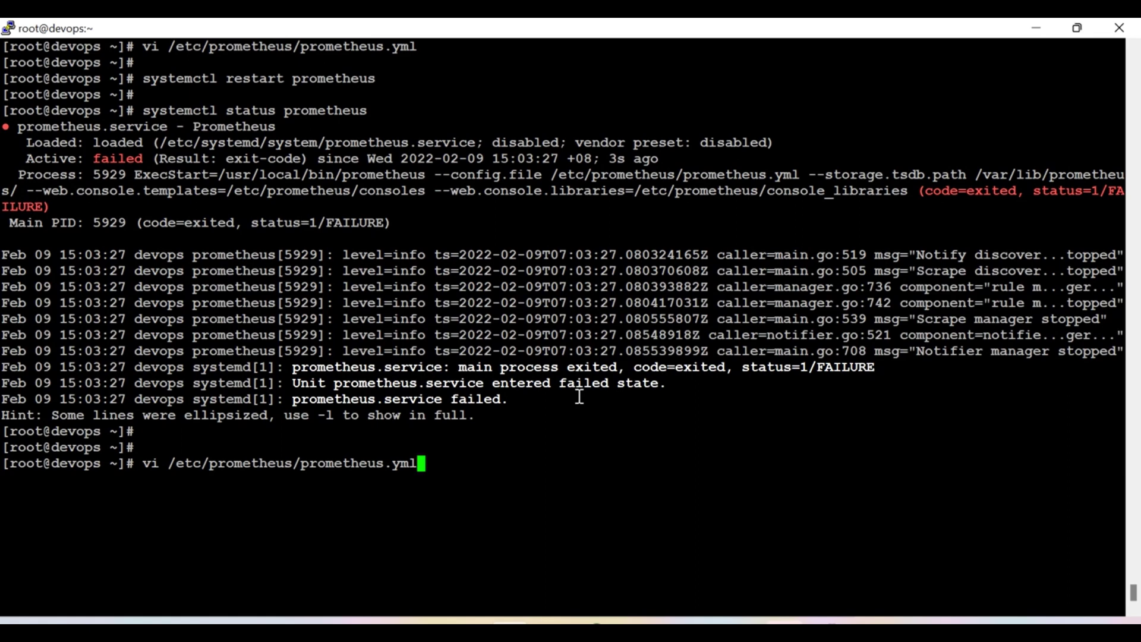
{"action": "key", "text": "Return"}
- Indent the mysqld job's scrape_interval, static_configs and targets lines one space, then save
{"action": "key", "text": "Down"}
{"action": "key", "text": "Down"}
{"action": "key", "text": "Down"}
{"action": "key", "text": "Down"}
{"action": "key", "text": "Down"}
{"action": "key", "text": "Down"}
{"action": "key", "text": "Down"}
{"action": "key", "text": "Down"}
{"action": "key", "text": "Down"}
{"action": "key", "text": "Down"}
{"action": "key", "text": "Down"}
{"action": "key", "text": "Down"}
{"action": "key", "text": "Down"}
{"action": "key", "text": "Down"}
{"action": "key", "text": "Down"}
{"action": "key", "text": "Down"}
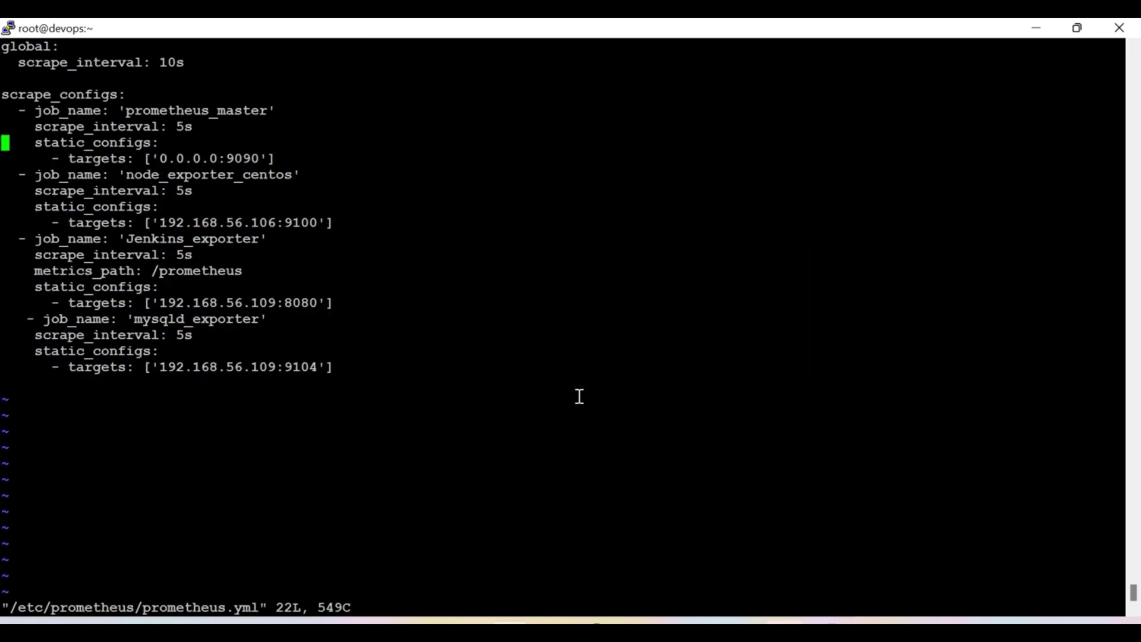
{"action": "key", "text": "Down"}
{"action": "key", "text": "Down"}
{"action": "key", "text": "i"}
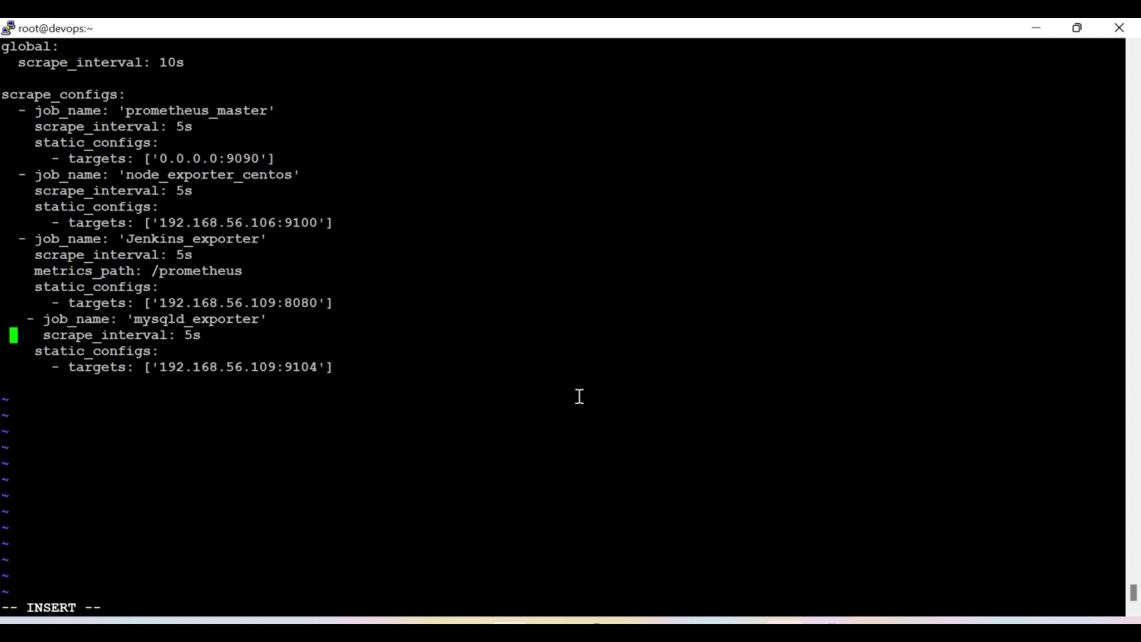
{"action": "key", "text": "Down"}
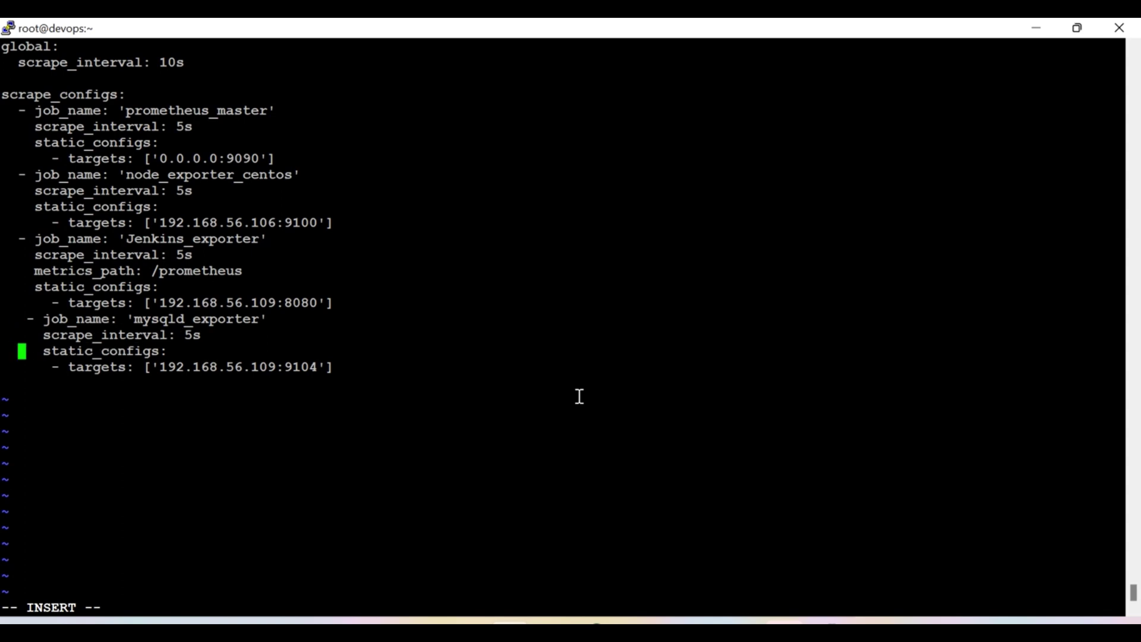
{"action": "key", "text": "Down"}
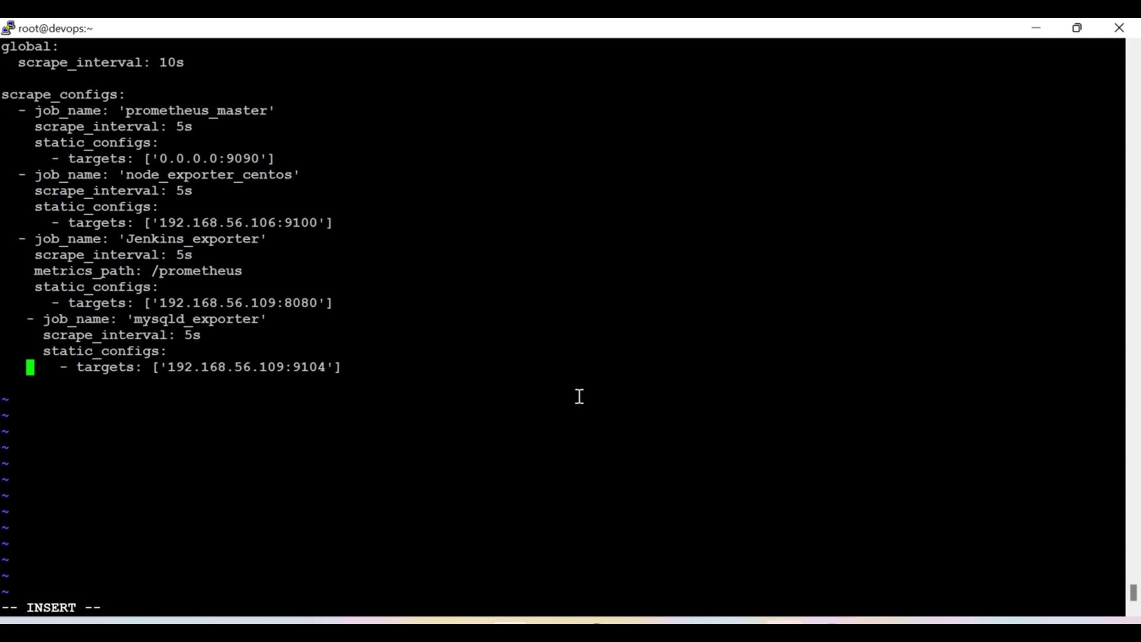
{"action": "key", "text": "Escape"}
{"action": "type", "text": ":wq"}
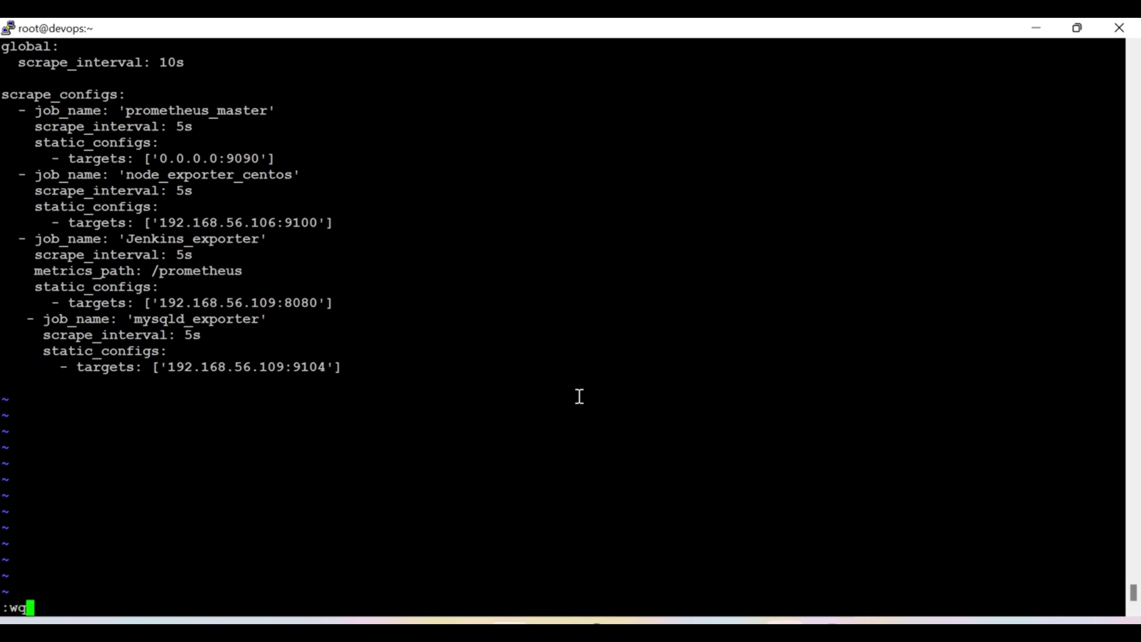
{"action": "key", "text": "Return"}
- Rerun the prometheus restart command from history
{"action": "key", "text": "Up"}
{"action": "key", "text": "Up"}
{"action": "key", "text": "Up"}
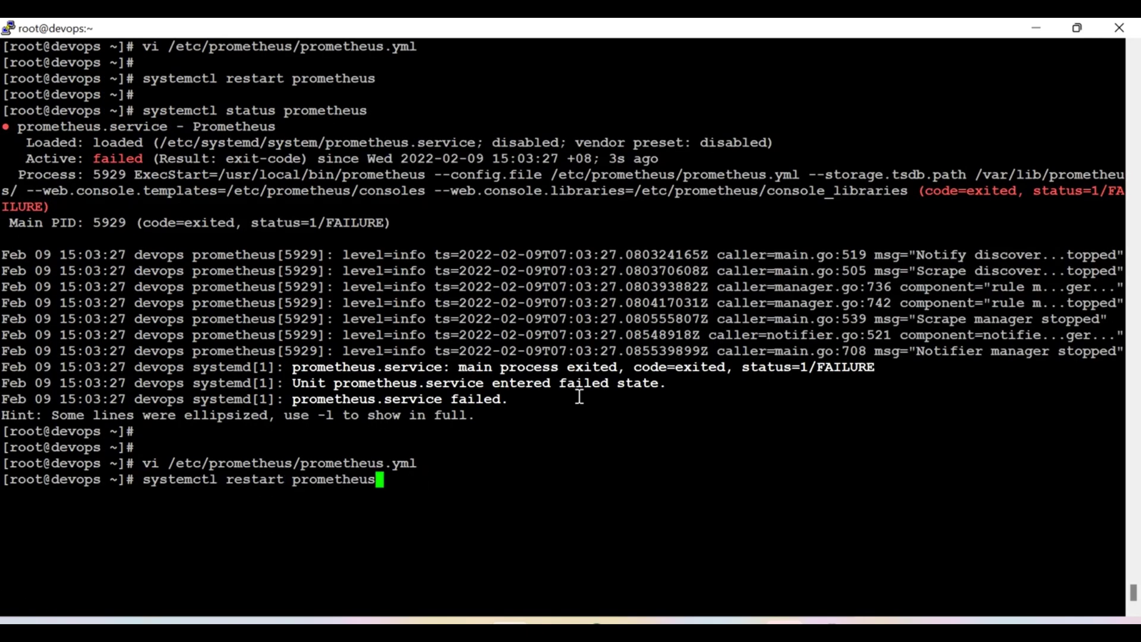
{"action": "key", "text": "Return"}
{"action": "key", "text": "Up"}
{"action": "key", "text": "Up"}
{"action": "key", "text": "Up"}
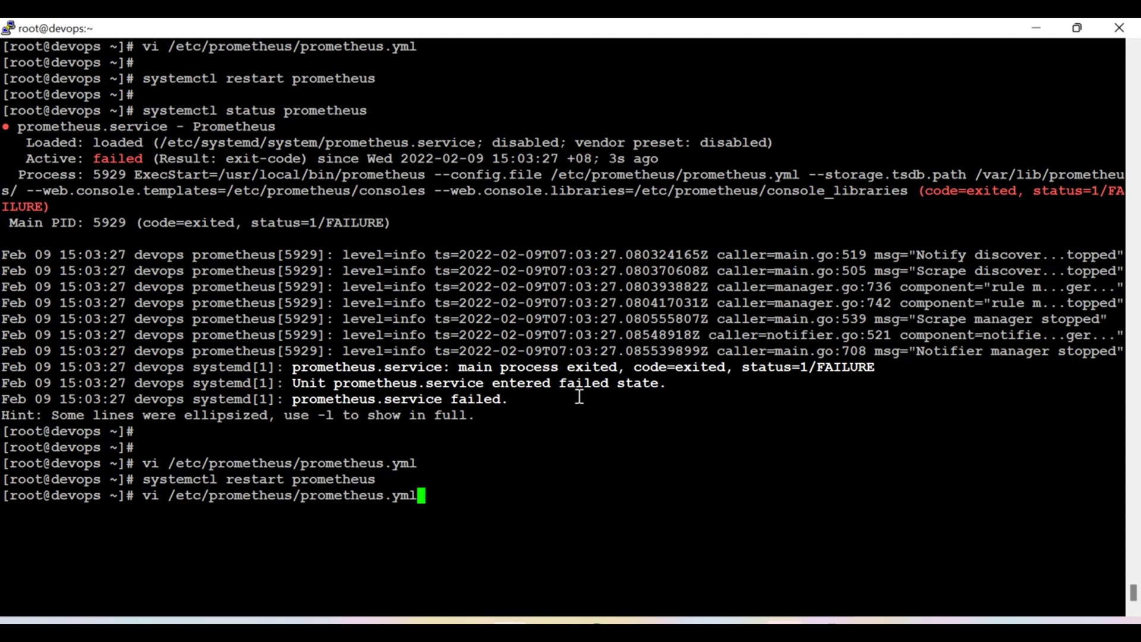
- Check prometheus status again, clear the screen and reopen prometheus.yml in vi
{"action": "key", "text": "Return"}
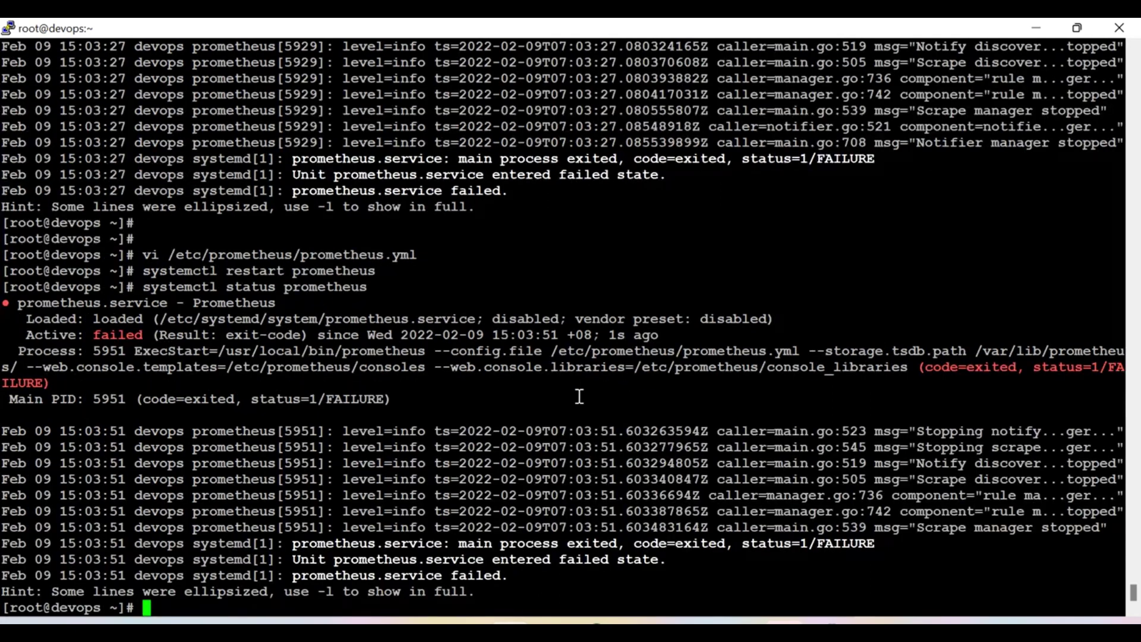
{"action": "key", "text": "Return"}
{"action": "key", "text": "Return"}
{"action": "key", "text": "Return"}
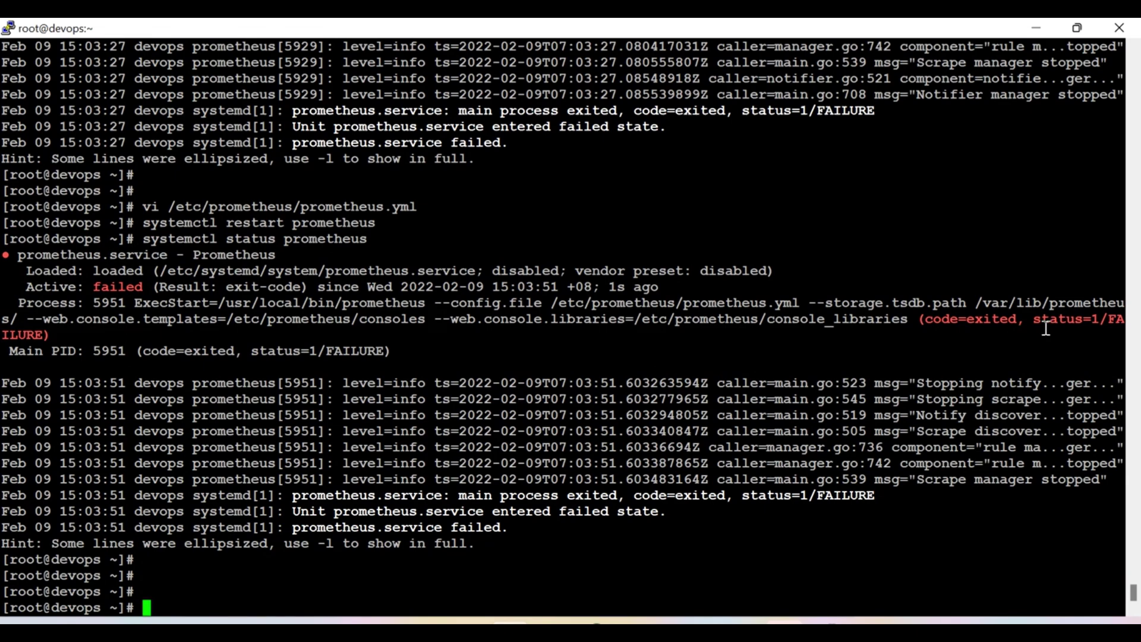
{"action": "key", "text": "ctrl+l"}
{"action": "key", "text": "Up"}
{"action": "key", "text": "Up"}
{"action": "key", "text": "Up"}
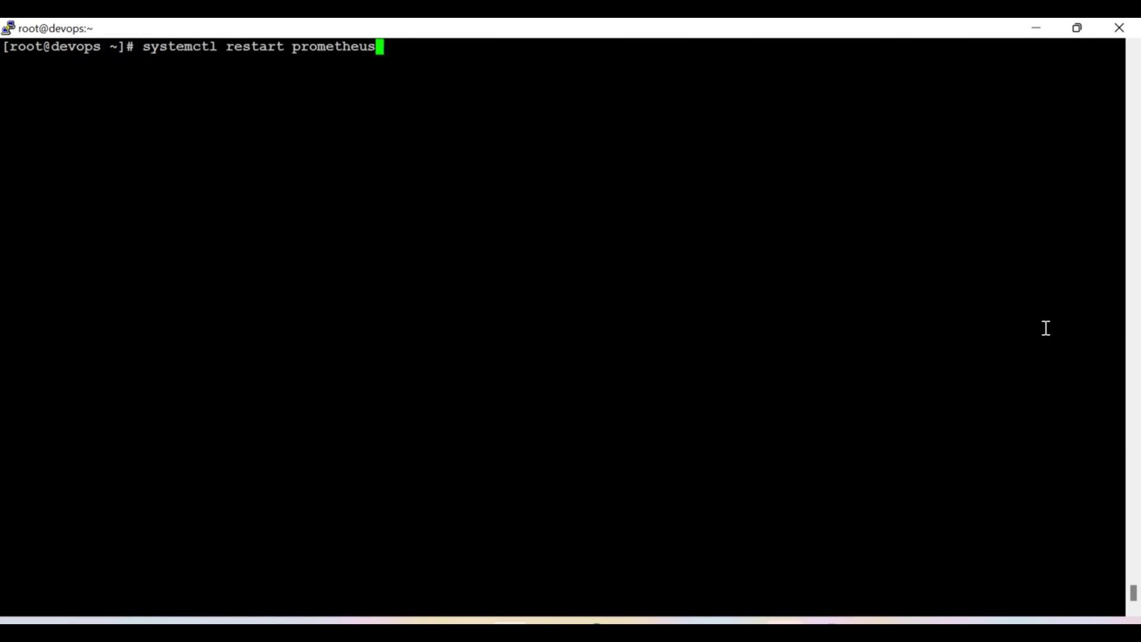
{"action": "key", "text": "Return"}
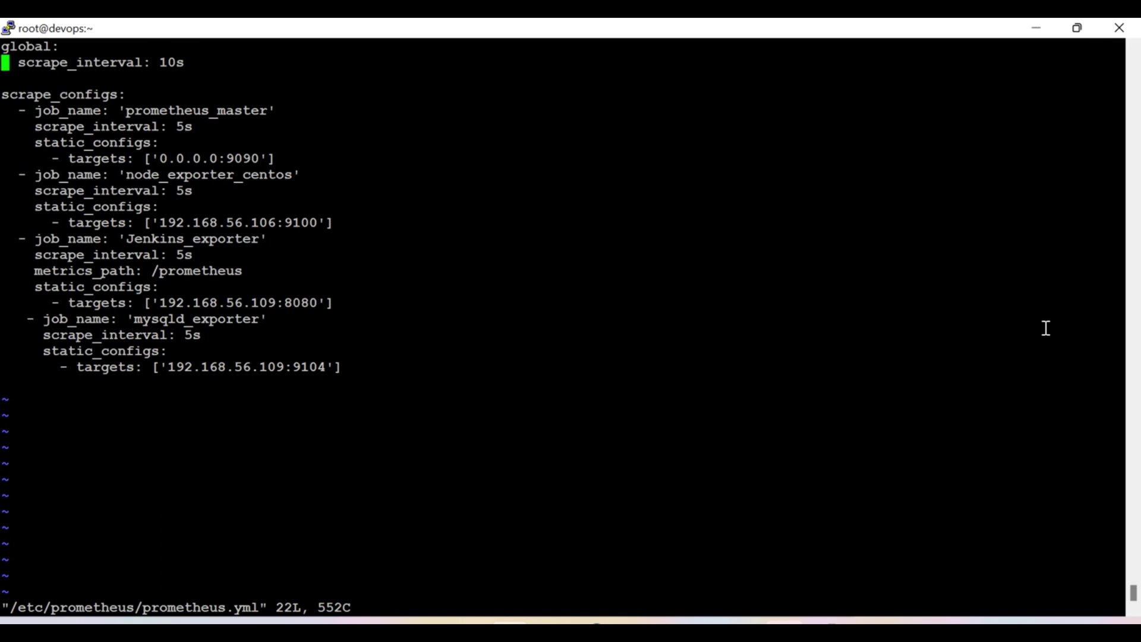
- Remove the extra space before the mysqld_exporter job line and its scrape_interval line
{"action": "key", "text": "Down"}
{"action": "key", "text": "Down"}
{"action": "key", "text": "Down"}
{"action": "key", "text": "Down"}
{"action": "key", "text": "Down"}
{"action": "key", "text": "Down"}
{"action": "key", "text": "Down"}
{"action": "key", "text": "Down"}
{"action": "key", "text": "Down"}
{"action": "key", "text": "Down"}
{"action": "key", "text": "Down"}
{"action": "key", "text": "Down"}
{"action": "key", "text": "Down"}
{"action": "key", "text": "Down"}
{"action": "key", "text": "Down"}
{"action": "key", "text": "Down"}
{"action": "key", "text": "Right"}
{"action": "key", "text": "Right"}
{"action": "key", "text": "Right"}
{"action": "key", "text": "i"}
{"action": "key", "text": "BackSpace"}
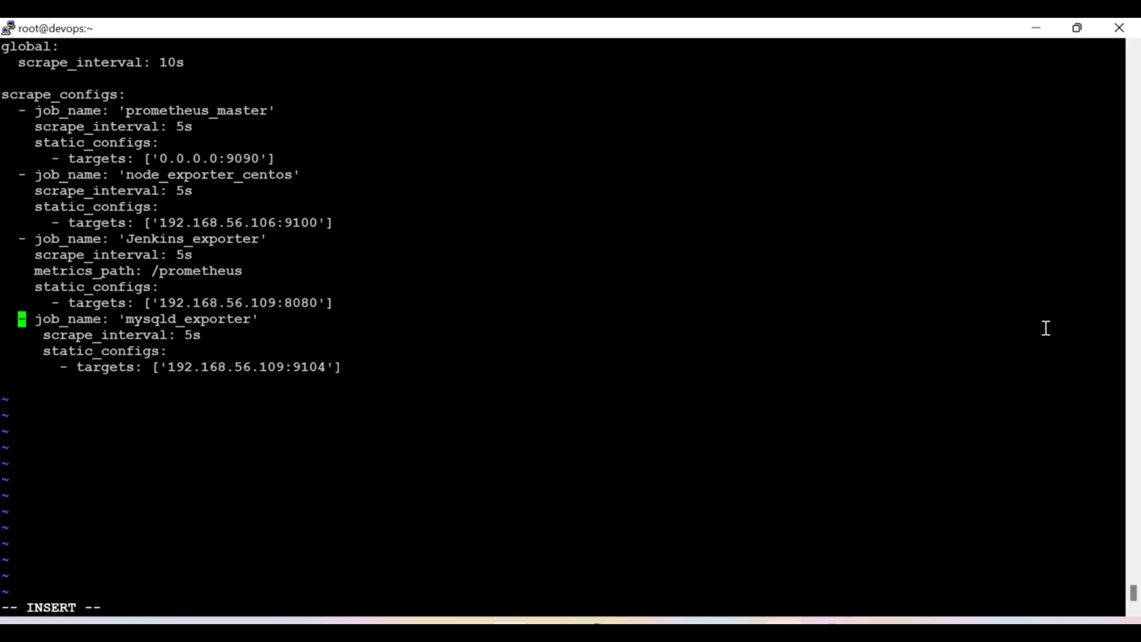
{"action": "key", "text": "Down"}
{"action": "key", "text": "Right"}
{"action": "key", "text": "Right"}
{"action": "key", "text": "Right"}
{"action": "key", "text": "BackSpace"}
- Unindent the static_configs and targets lines by one space and save with :wq
{"action": "key", "text": "Down"}
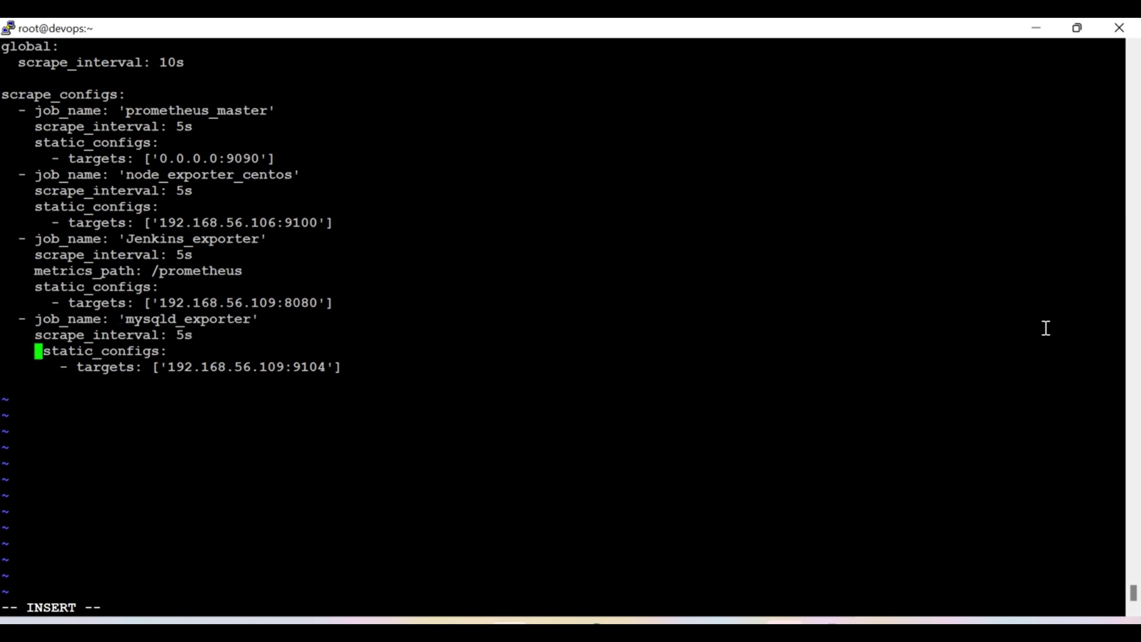
{"action": "key", "text": "Right"}
{"action": "key", "text": "BackSpace"}
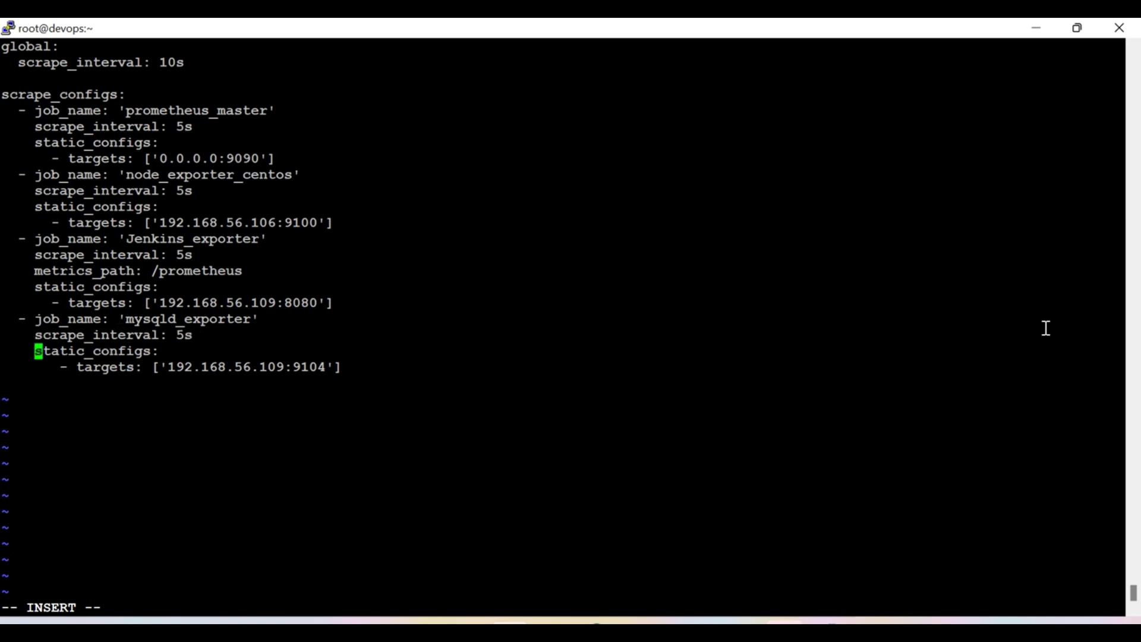
{"action": "key", "text": "Down"}
{"action": "key", "text": "Down"}
{"action": "key", "text": "Up"}
{"action": "key", "text": "Right"}
{"action": "key", "text": "Right"}
{"action": "key", "text": "Right"}
{"action": "key", "text": "BackSpace"}
{"action": "key", "text": "Escape"}
{"action": "type", "text": ":wq"}
{"action": "key", "text": "Return"}
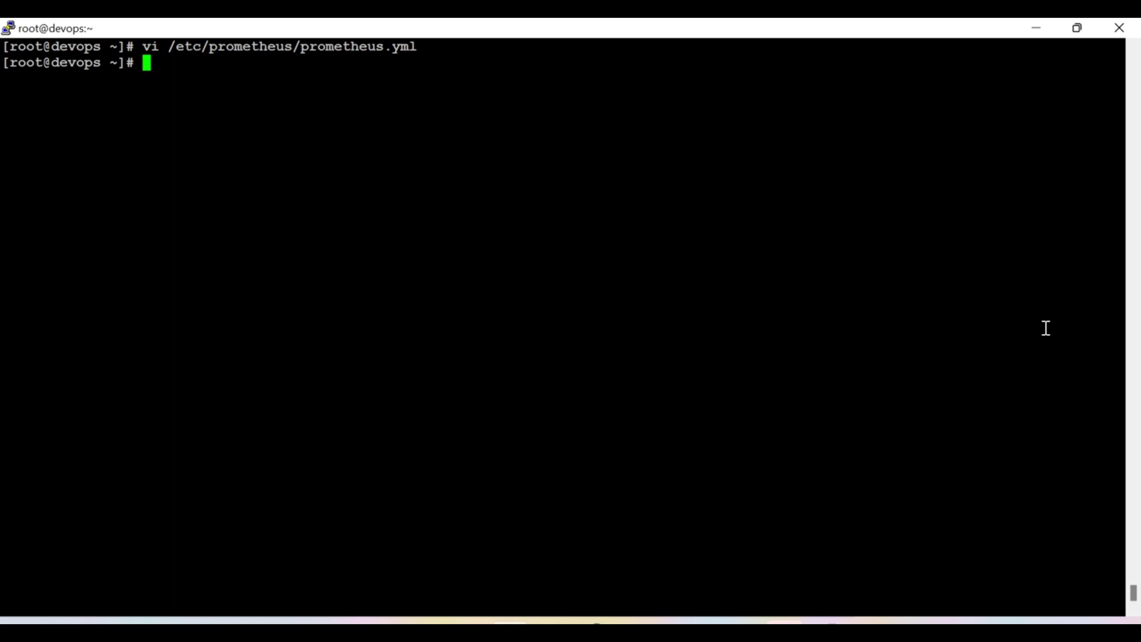
- Restart prometheus and confirm systemctl status shows active (running)
{"action": "key", "text": "Up"}
{"action": "key", "text": "Up"}
{"action": "key", "text": "Up"}
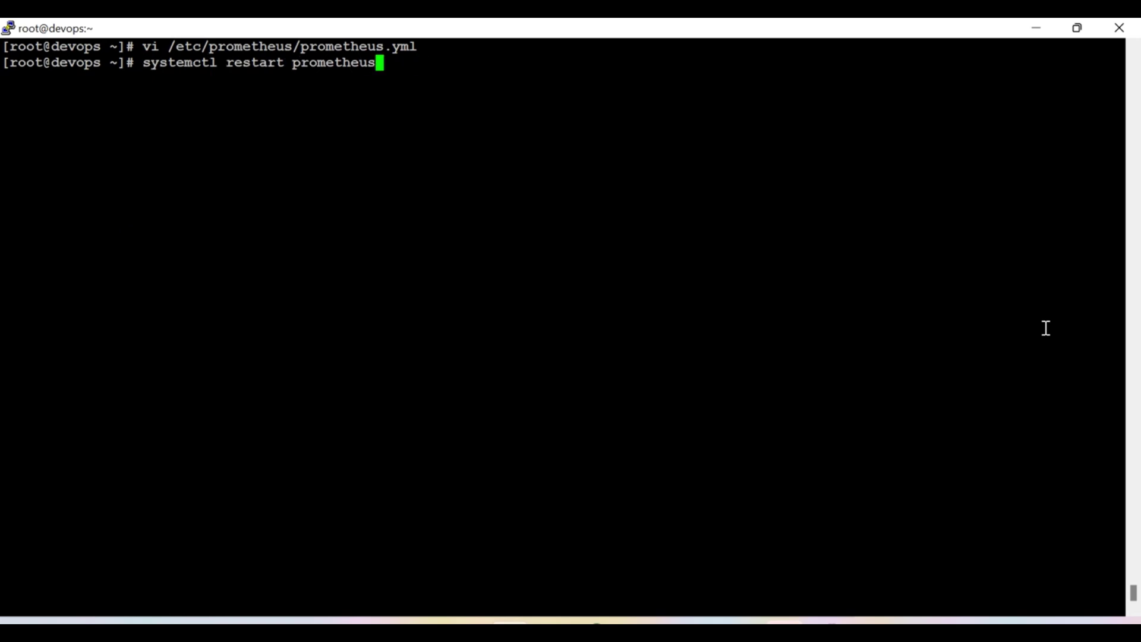
{"action": "key", "text": "Return"}
{"action": "key", "text": "Up"}
{"action": "key", "text": "Up"}
{"action": "key", "text": "Up"}
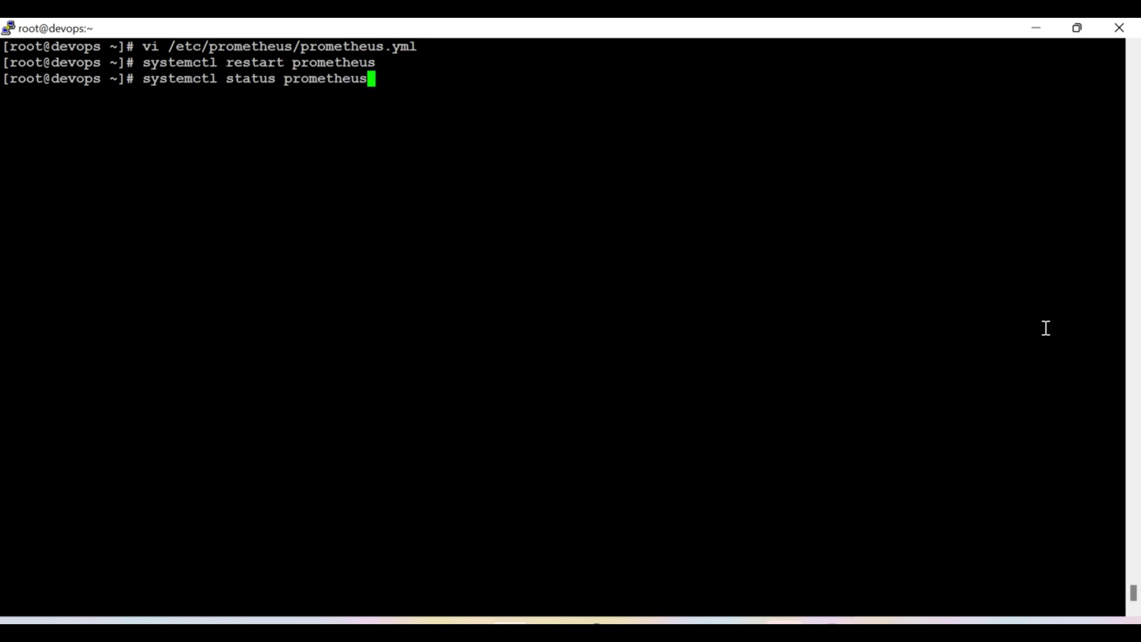
{"action": "key", "text": "Return"}
{"action": "key", "text": "Return"}
{"action": "key", "text": "Return"}
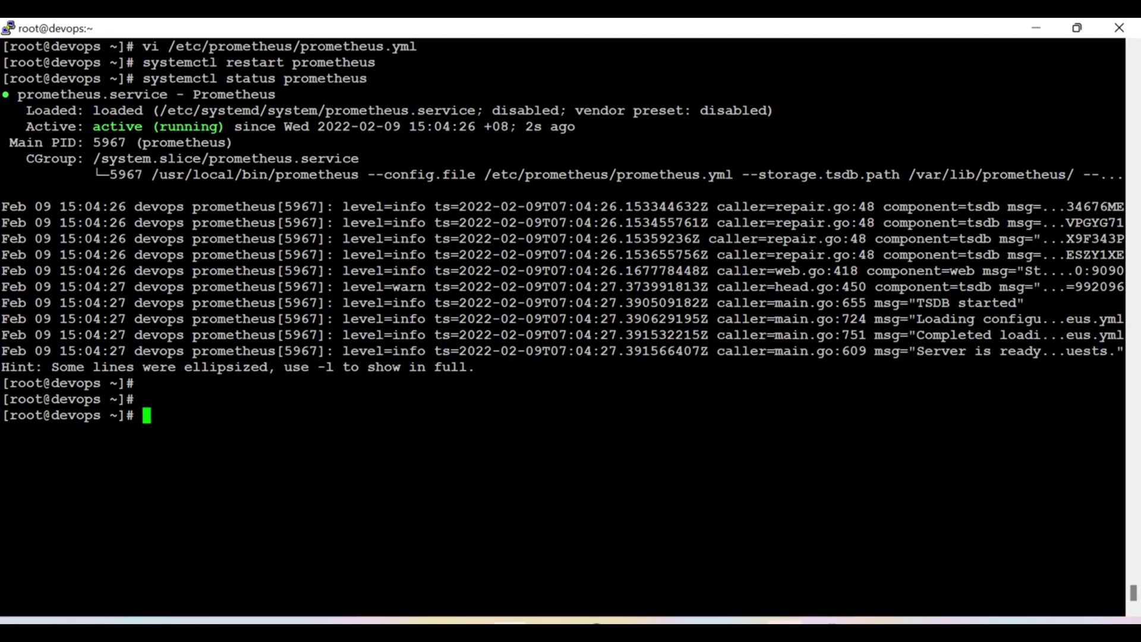
- Reload Prometheus's Targets page until mysqld_exporter at 192.168.56.109:9104 shows up
{"action": "left_click", "coordinate": [587, 549]}
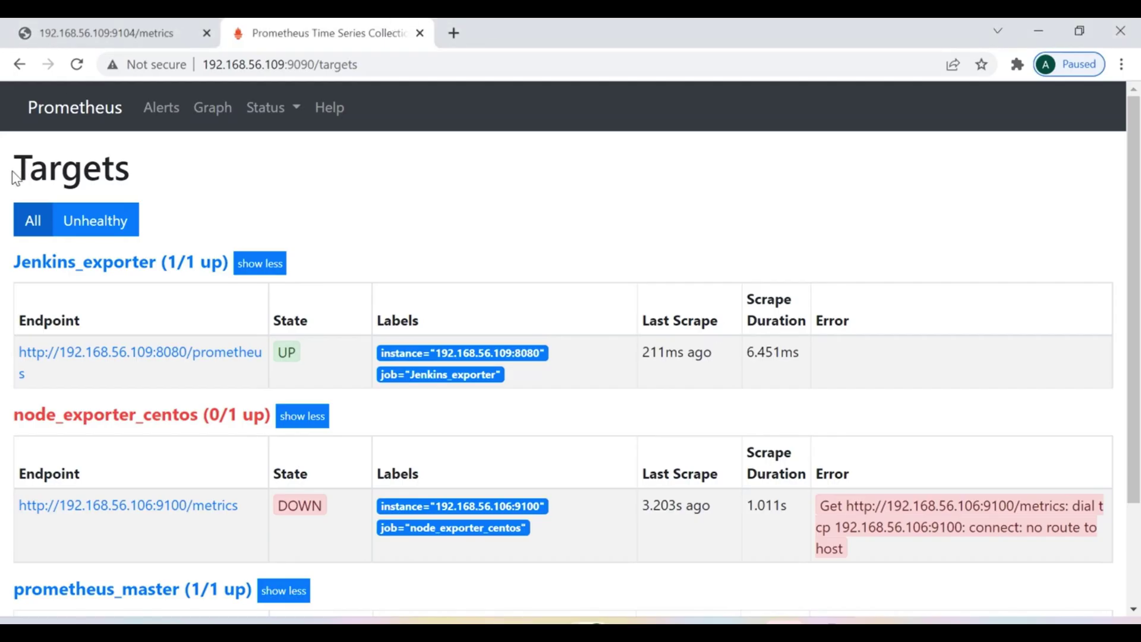
{"action": "left_click", "coordinate": [76, 64]}
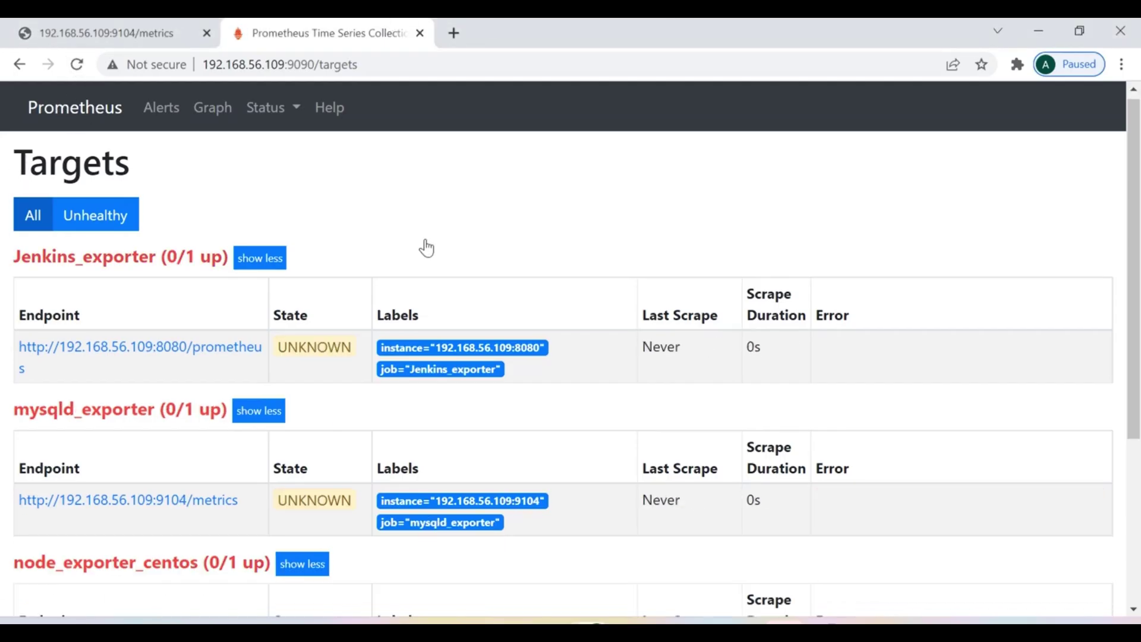
{"action": "scroll", "coordinate": [426, 248], "scroll_direction": "down", "scroll_amount": 4}
{"action": "scroll", "coordinate": [408, 484], "scroll_direction": "up", "scroll_amount": 4}
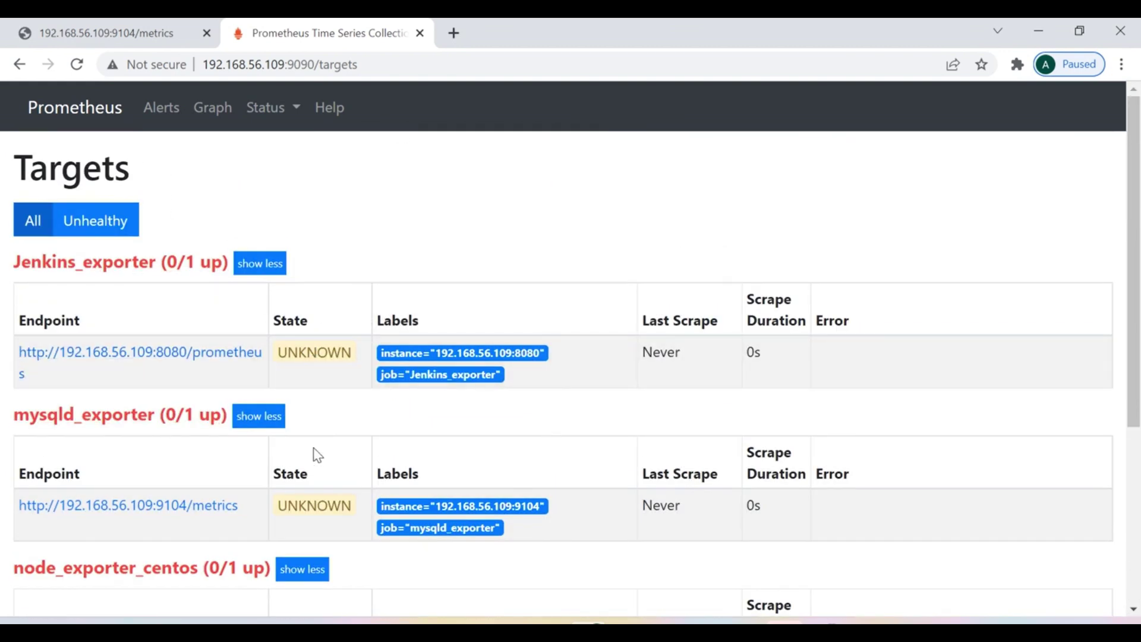
{"action": "scroll", "coordinate": [318, 454], "scroll_direction": "down", "scroll_amount": 3}
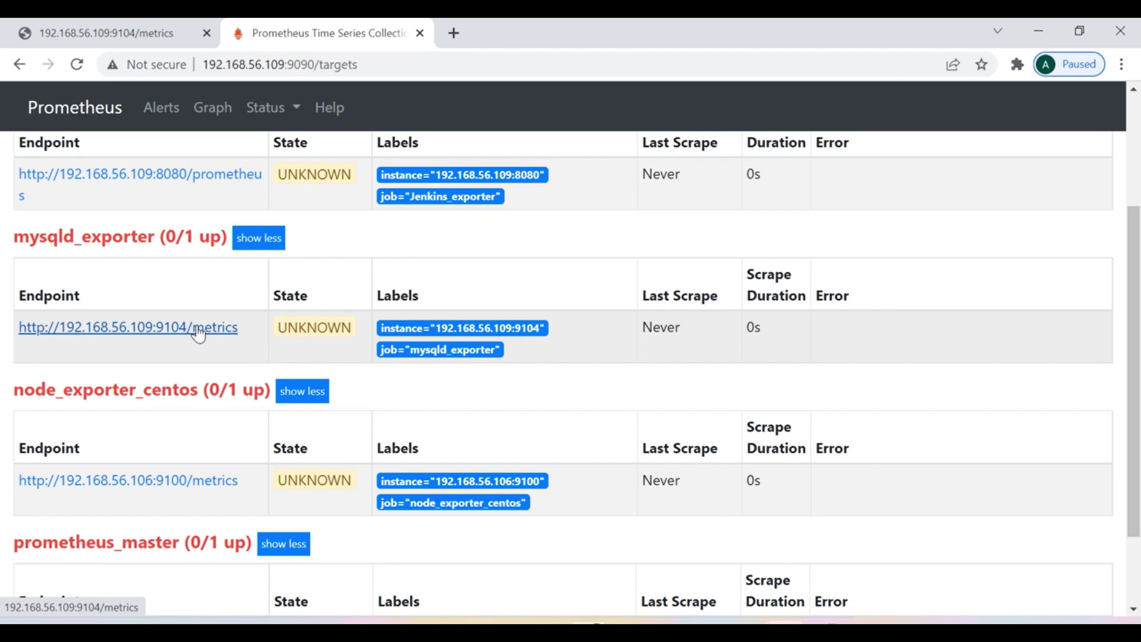
{"action": "left_click", "coordinate": [78, 65]}
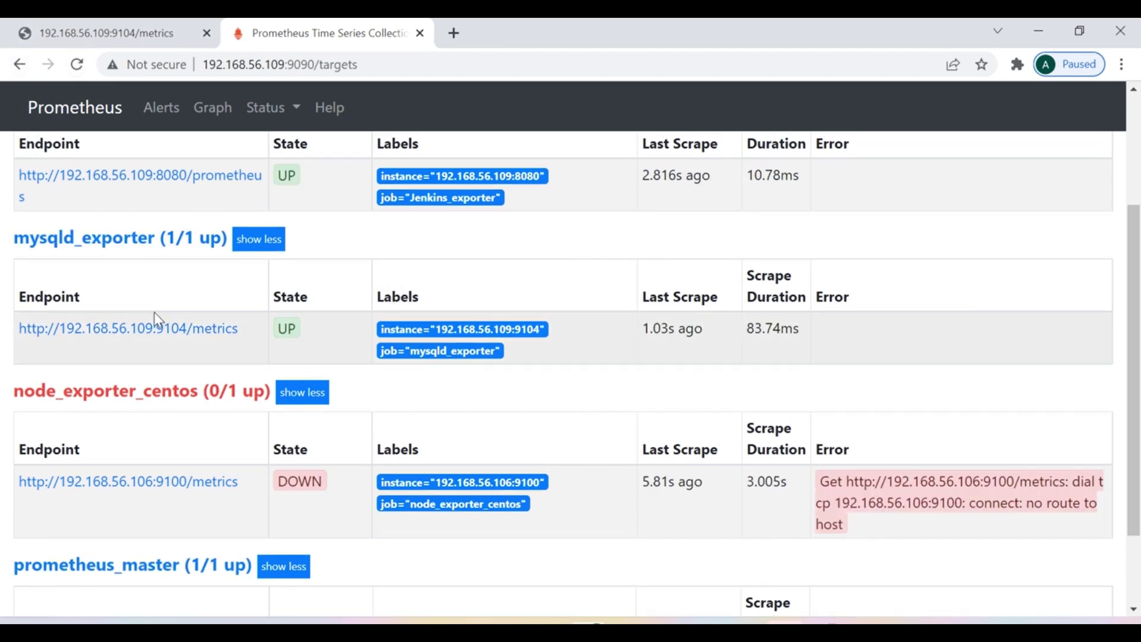
- View the 9104/metrics endpoint in a new tab, then go to Prometheus's Graph page
{"action": "left_click", "coordinate": [190, 330]}
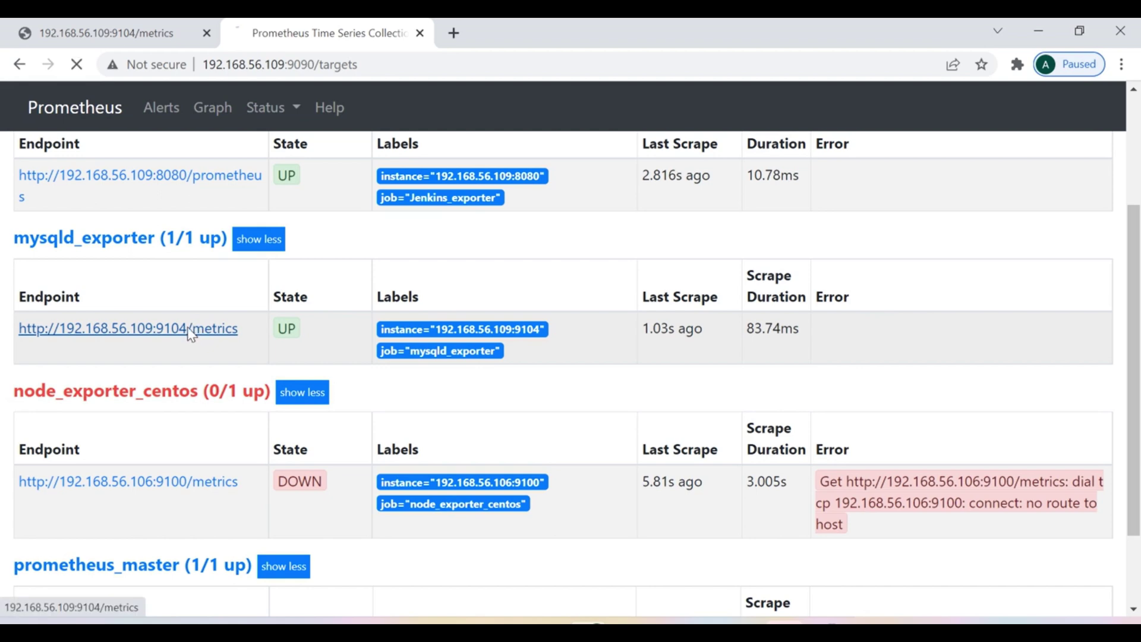
{"action": "left_click", "coordinate": [19, 64]}
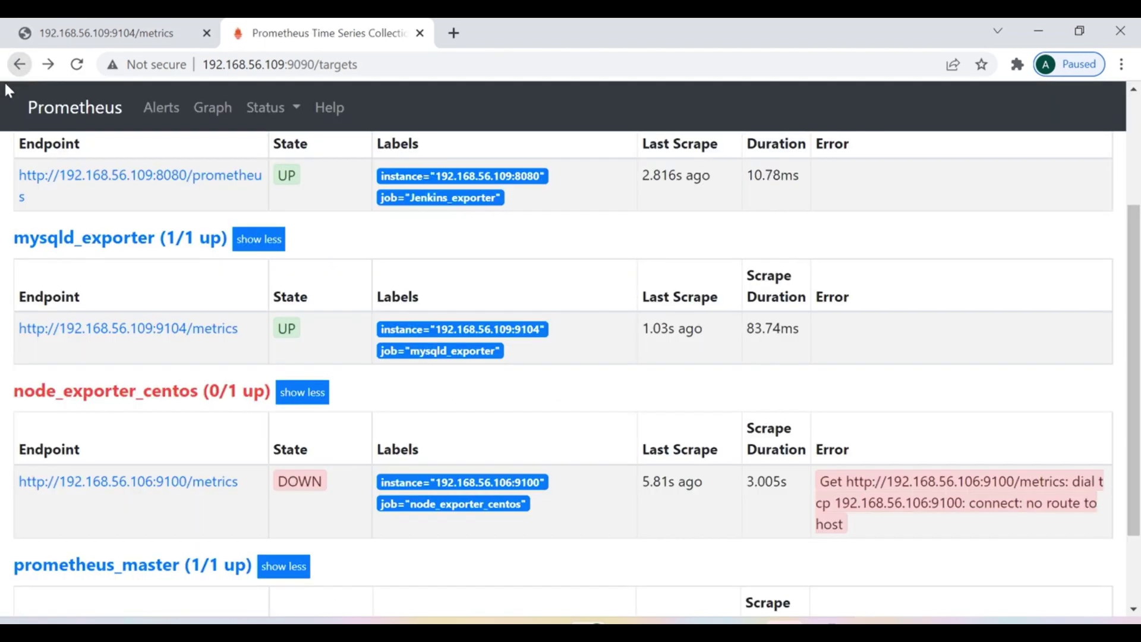
{"action": "right_click", "coordinate": [159, 332]}
{"action": "left_click", "coordinate": [205, 350]}
{"action": "left_click", "coordinate": [510, 31]}
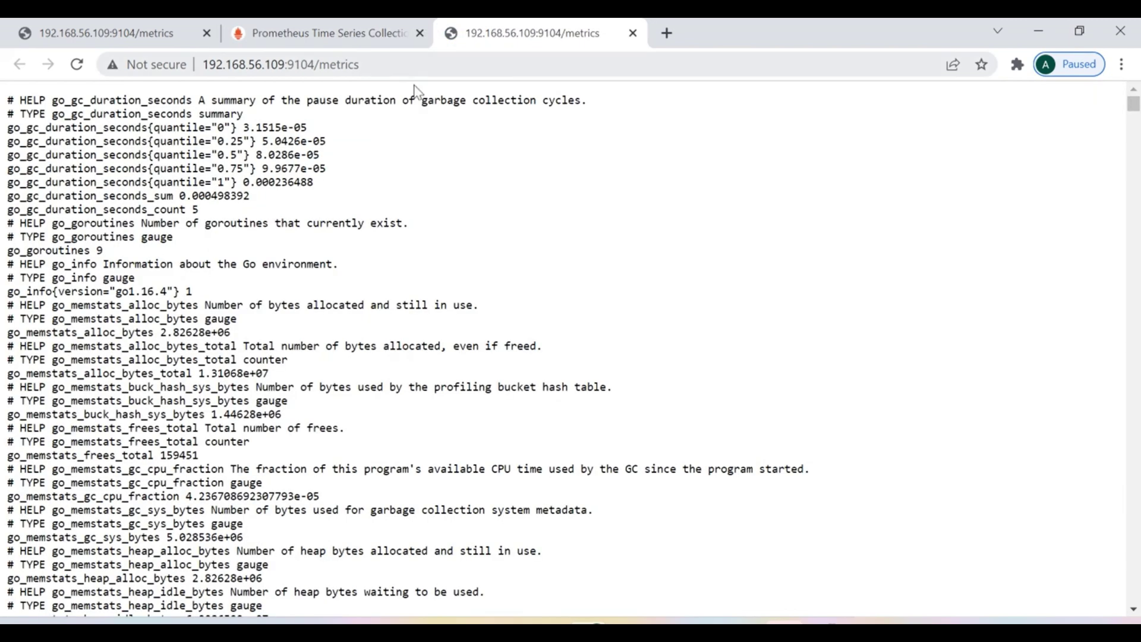
{"action": "left_click", "coordinate": [315, 22]}
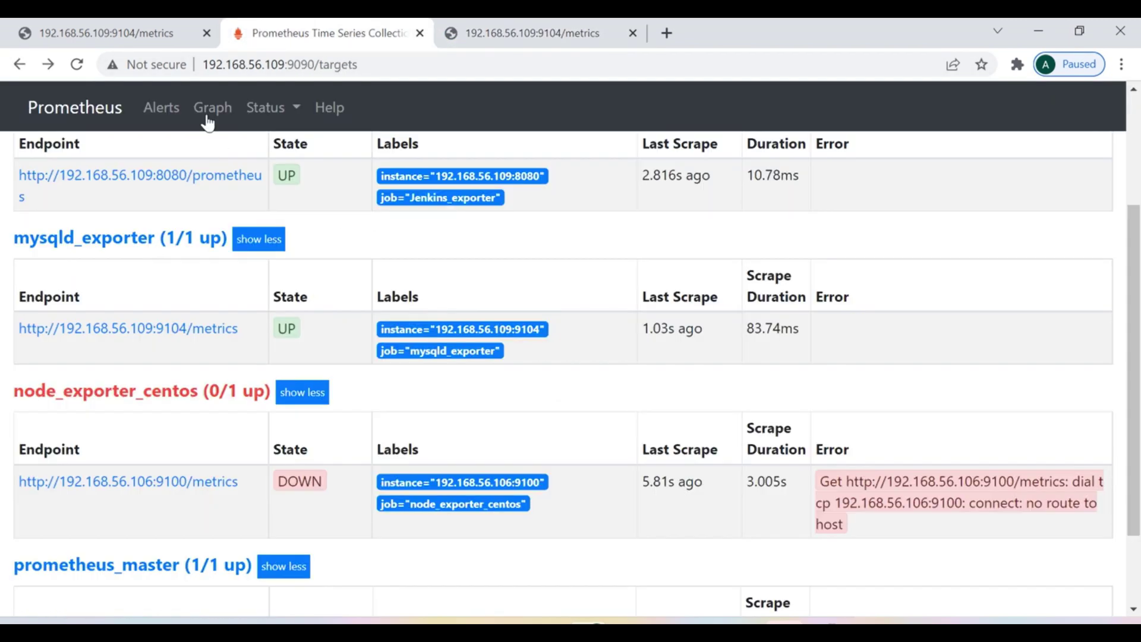
{"action": "left_click", "coordinate": [208, 109]}
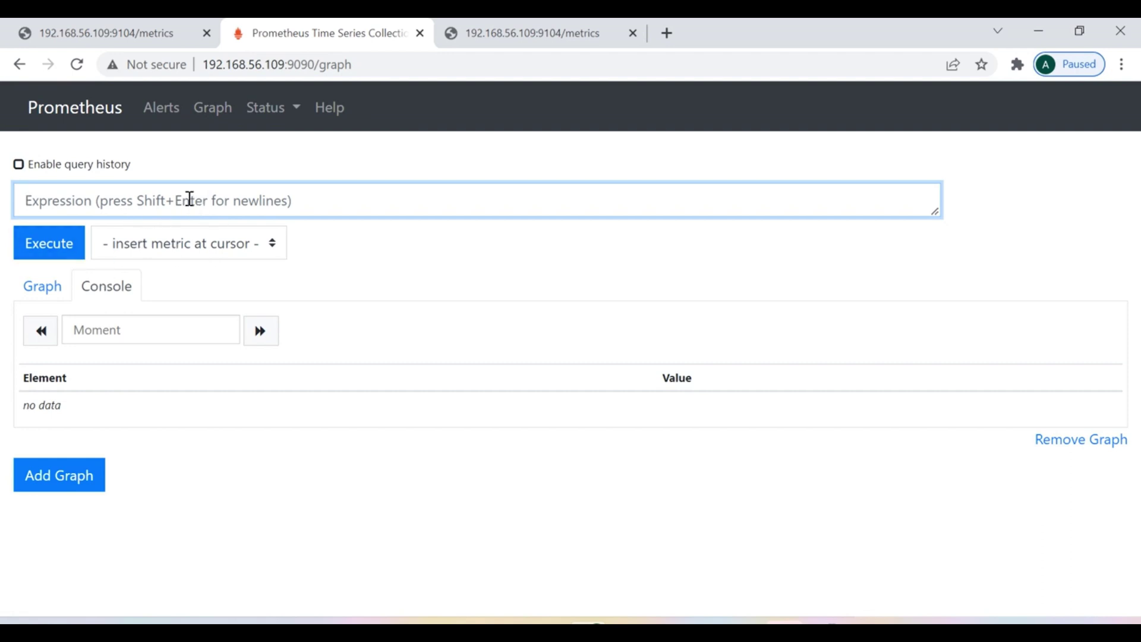
- Type mysql in the expression box and browse suggestions from mysql_global_status_* to mysql_version_info
{"action": "type", "text": "mysql"}
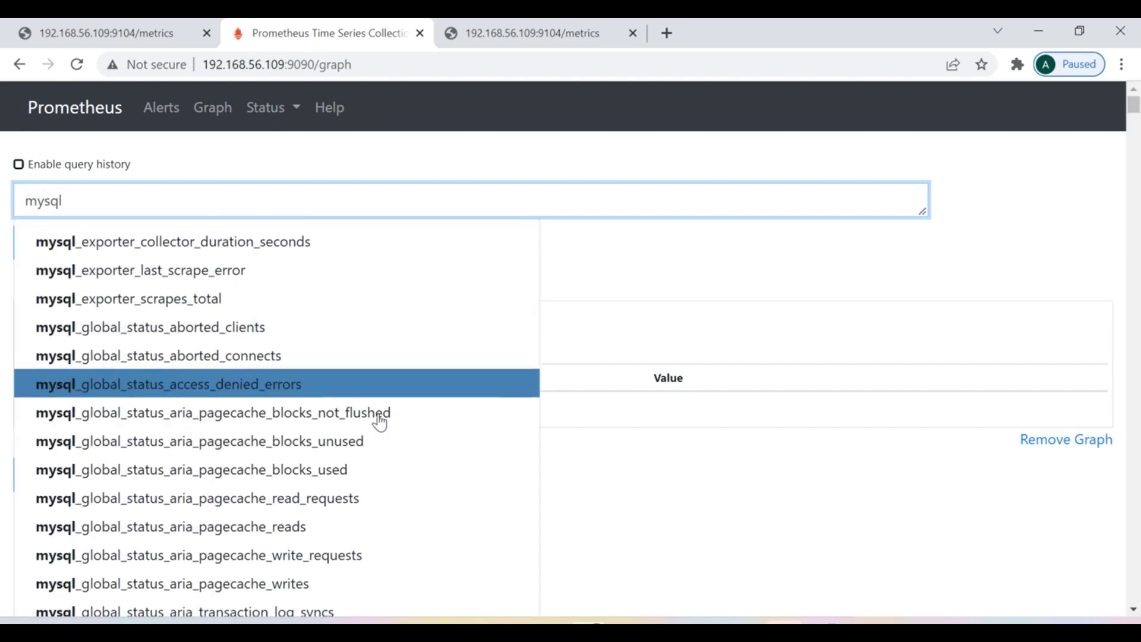
{"action": "scroll", "coordinate": [377, 551], "scroll_direction": "down", "scroll_amount": 20}
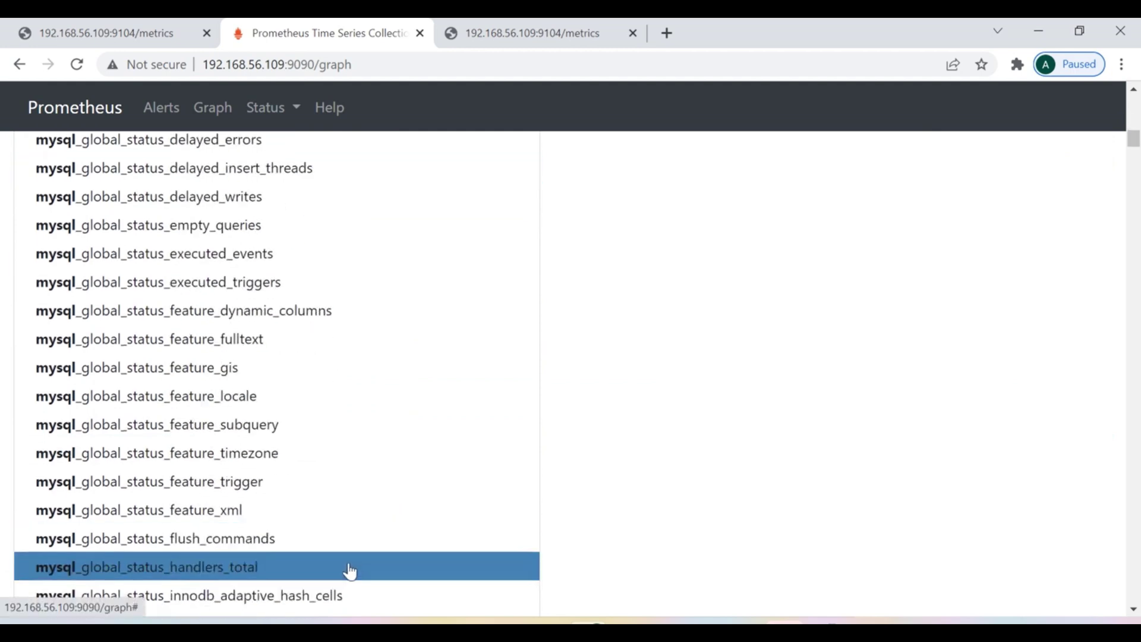
{"action": "scroll", "coordinate": [343, 573], "scroll_direction": "down", "scroll_amount": 20}
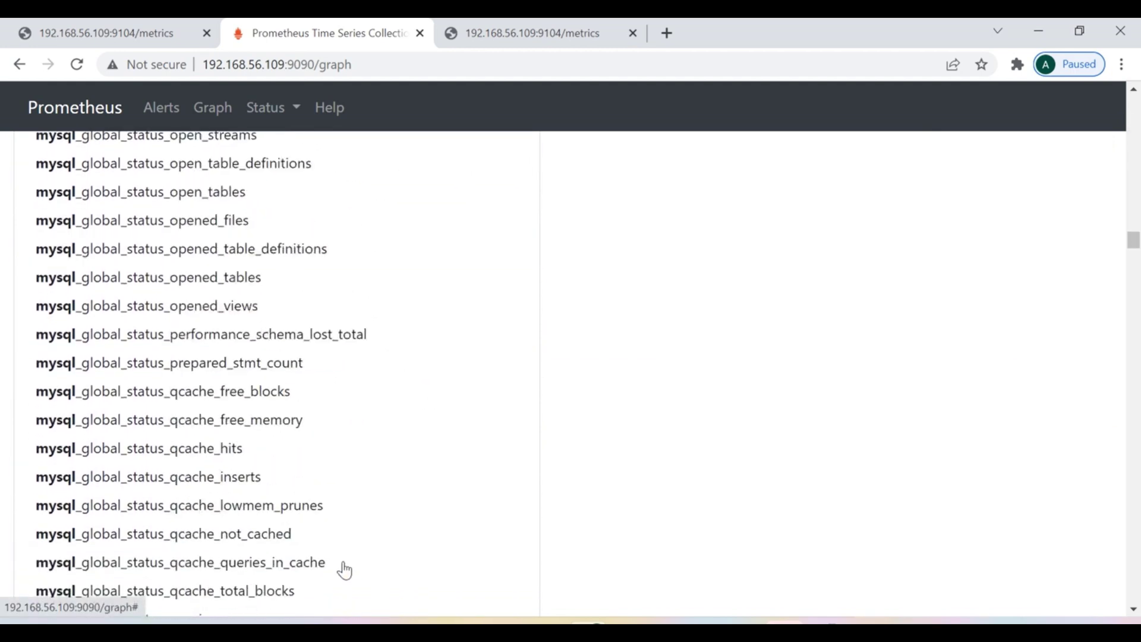
{"action": "scroll", "coordinate": [344, 570], "scroll_direction": "down", "scroll_amount": 20}
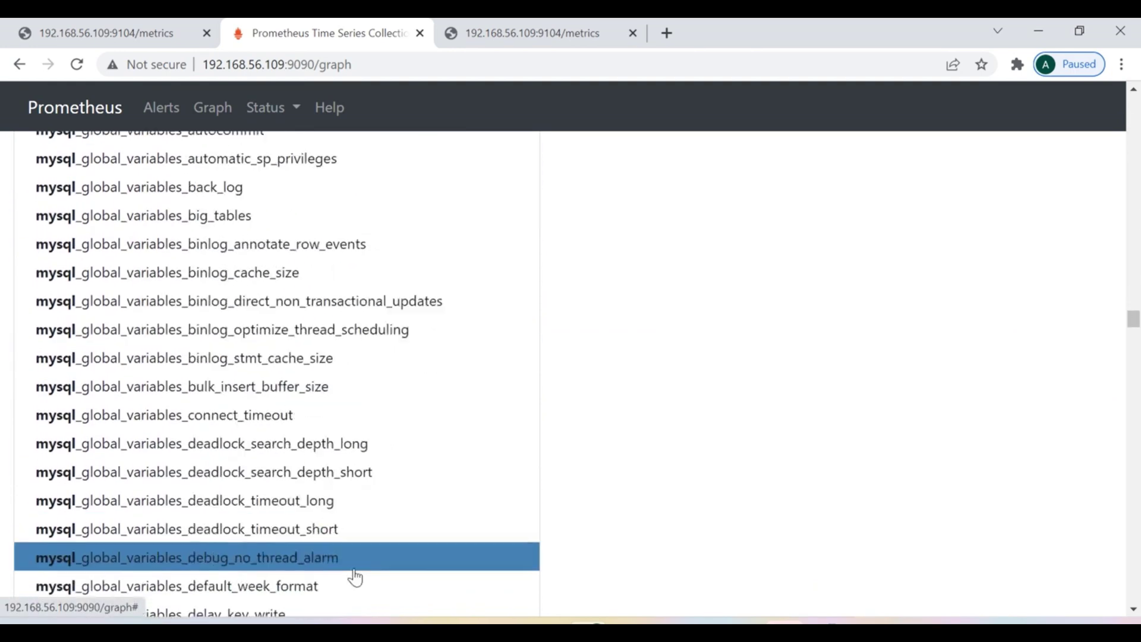
{"action": "scroll", "coordinate": [356, 575], "scroll_direction": "down", "scroll_amount": 20}
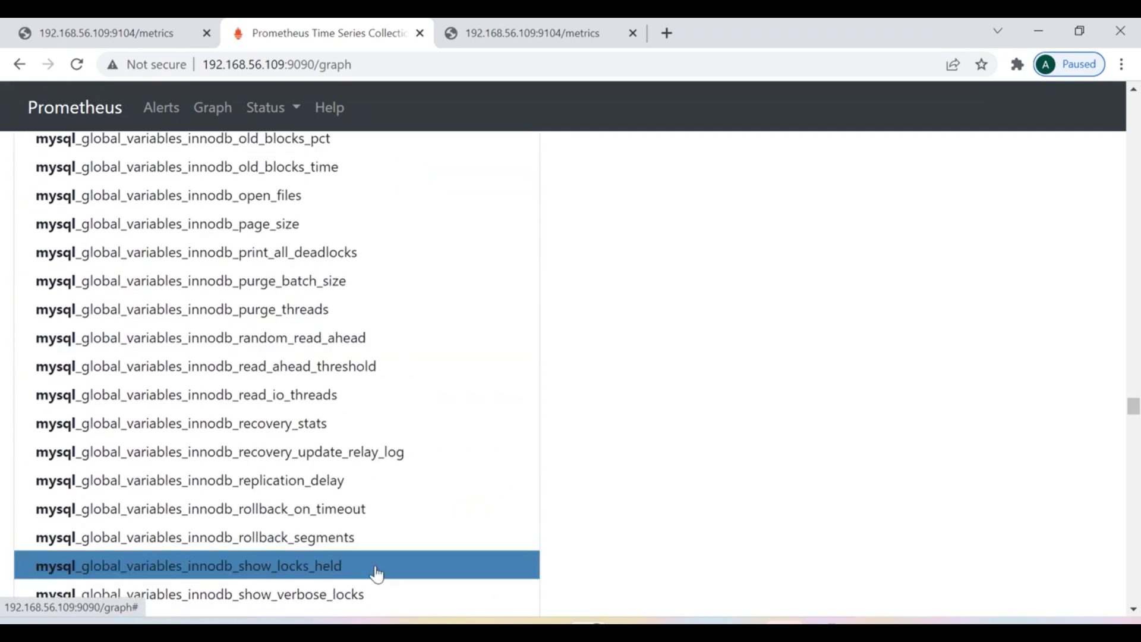
{"action": "scroll", "coordinate": [387, 573], "scroll_direction": "down", "scroll_amount": 20}
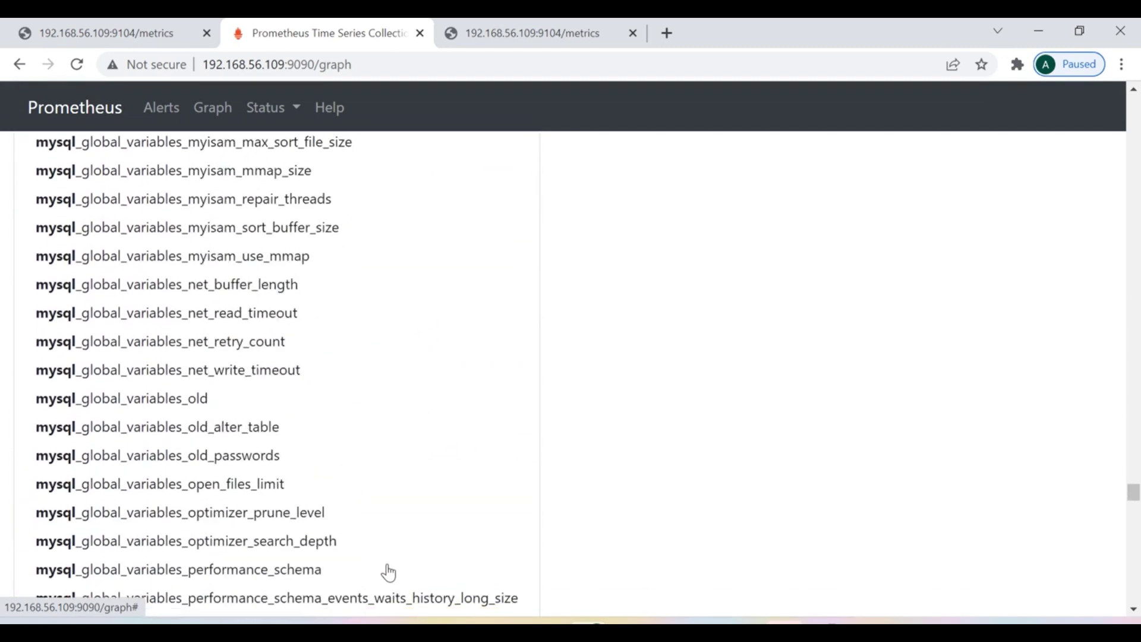
{"action": "scroll", "coordinate": [389, 574], "scroll_direction": "down", "scroll_amount": 20}
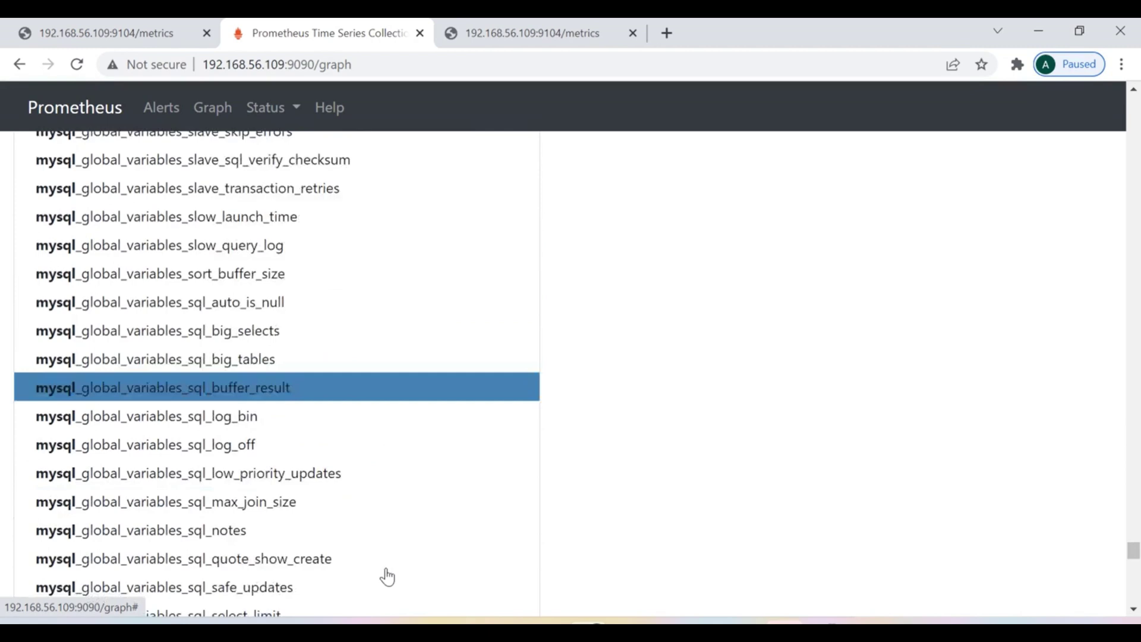
{"action": "scroll", "coordinate": [387, 576], "scroll_direction": "down", "scroll_amount": 15}
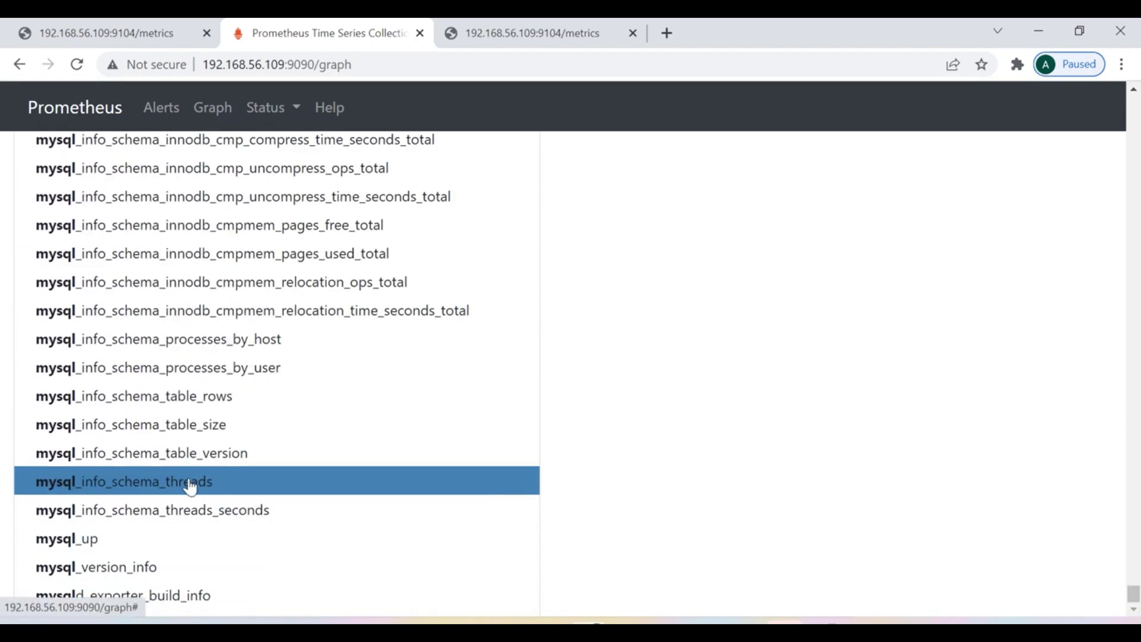
- Try mysql_global_status_aria_pagecache_blocks_used, then run mysql_info_schema_table_rows and highlight schema DevOps, table env
{"action": "left_click", "coordinate": [145, 482]}
{"action": "left_click", "coordinate": [50, 244]}
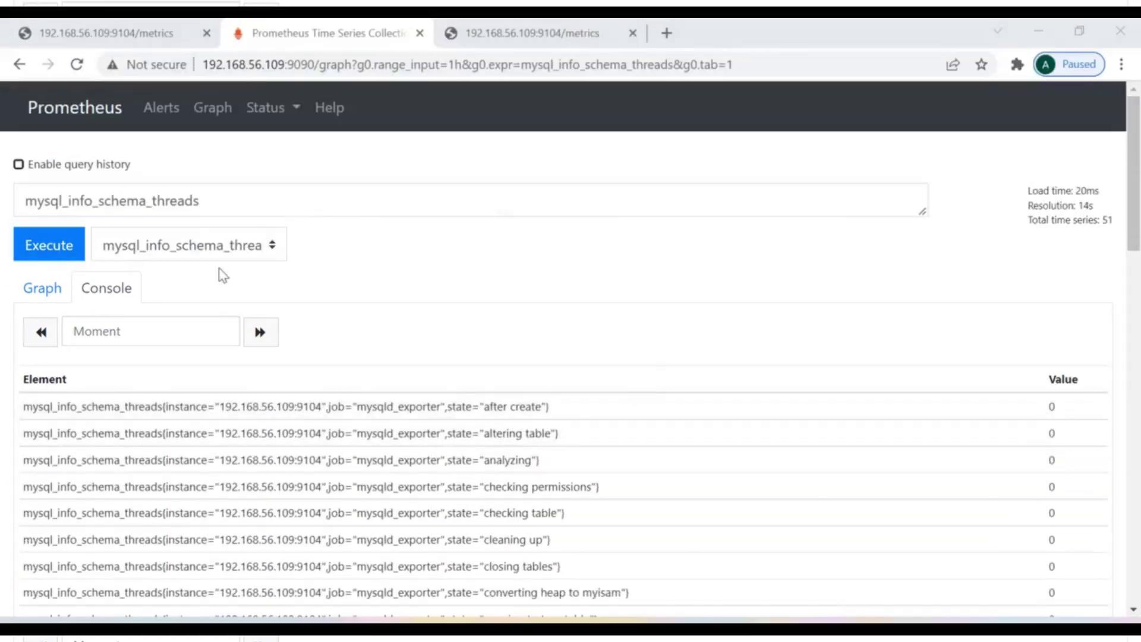
{"action": "left_click", "coordinate": [214, 249]}
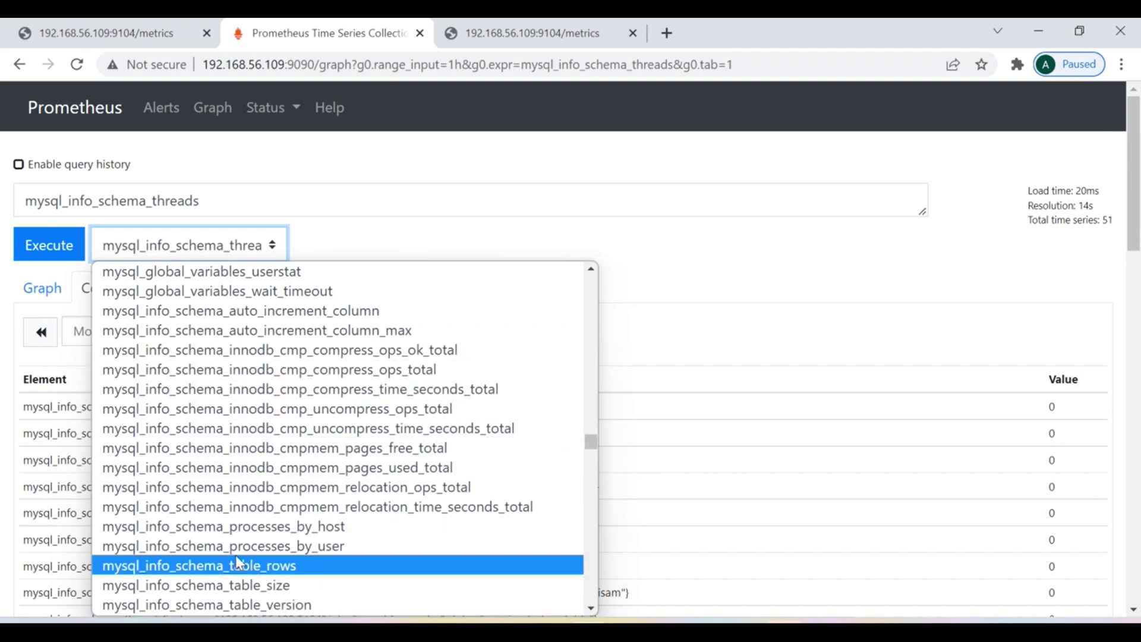
{"action": "left_click", "coordinate": [199, 567]}
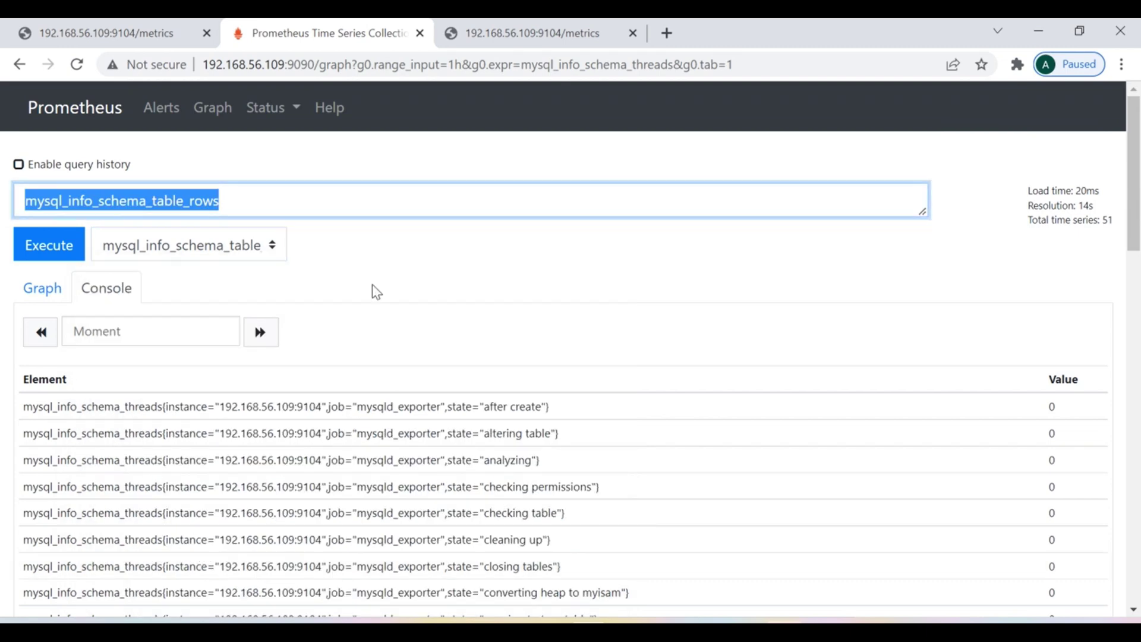
{"action": "left_click", "coordinate": [59, 247]}
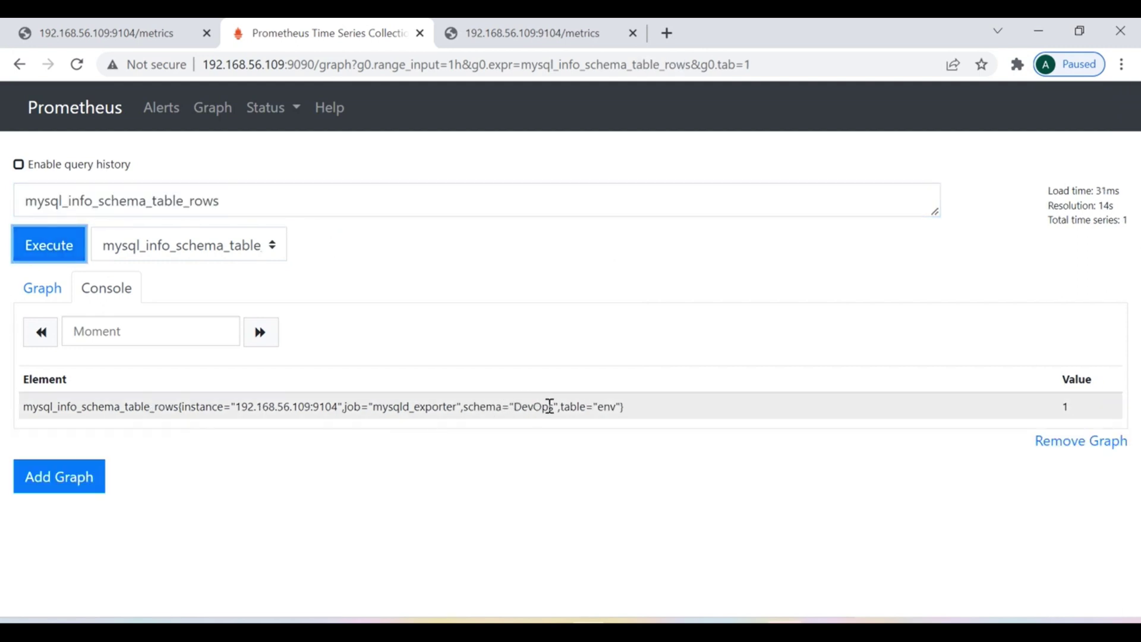
{"action": "left_click_drag", "start_coordinate": [557, 406], "coordinate": [516, 407]}
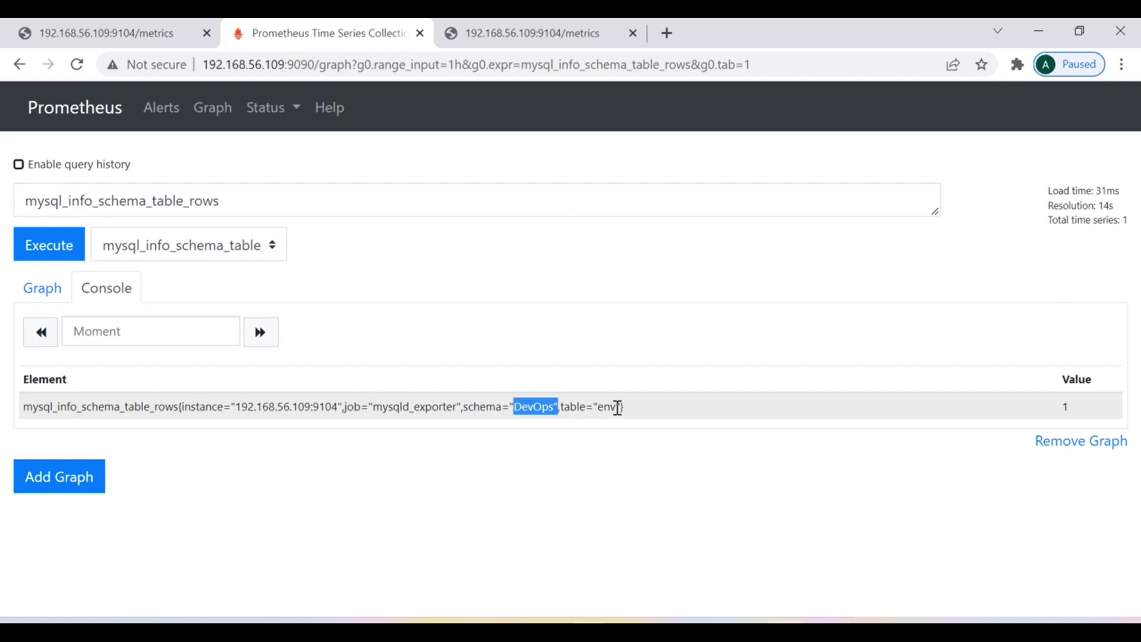
{"action": "mouse_move", "coordinate": [616, 406]}
{"action": "left_mouse_down"}
{"action": "mouse_move", "coordinate": [594, 407]}
{"action": "mouse_move", "coordinate": [604, 406]}
{"action": "left_mouse_up"}
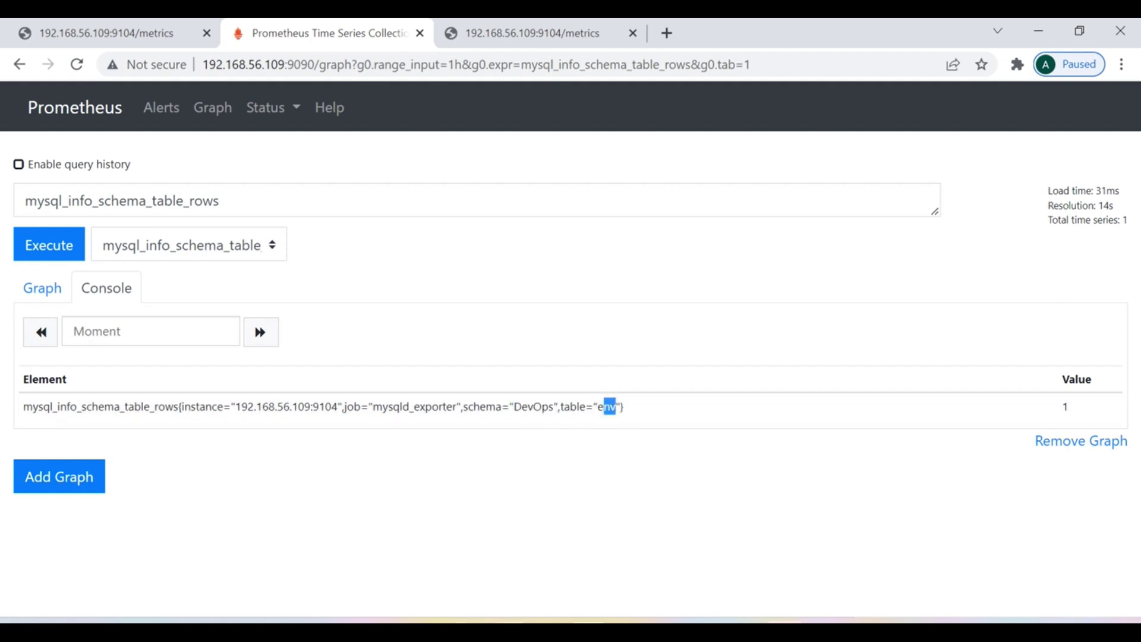
- Log into MariaDB as root with mysql -u root -p and the account password
{"action": "key", "text": "alt+Tab"}
{"action": "type", "text": "m"}
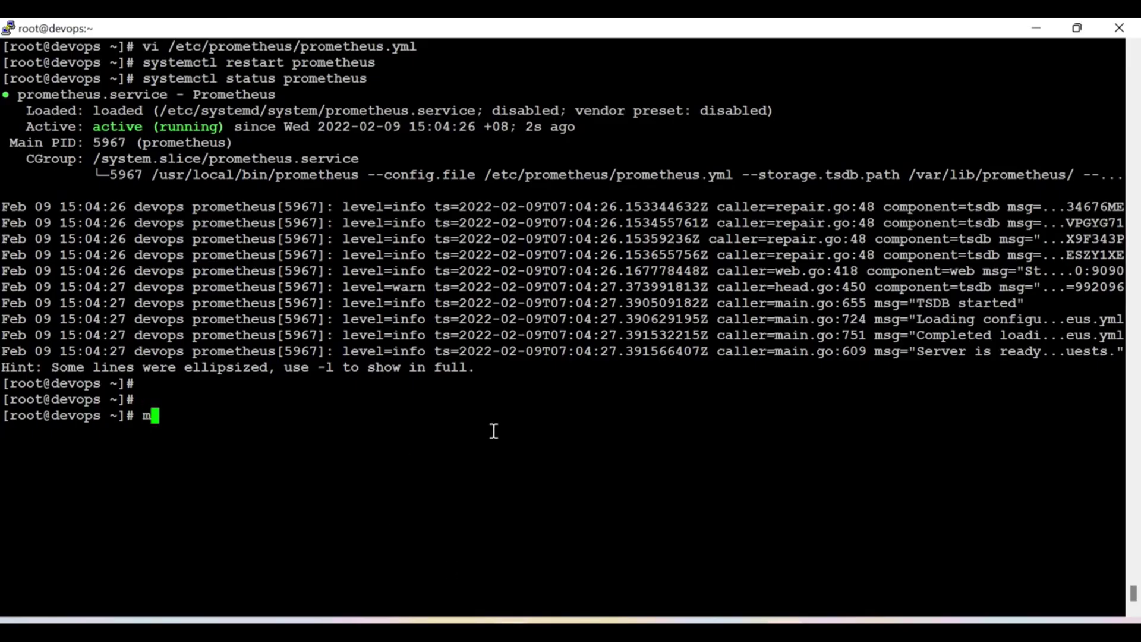
{"action": "type", "text": "ysql -u root -p"}
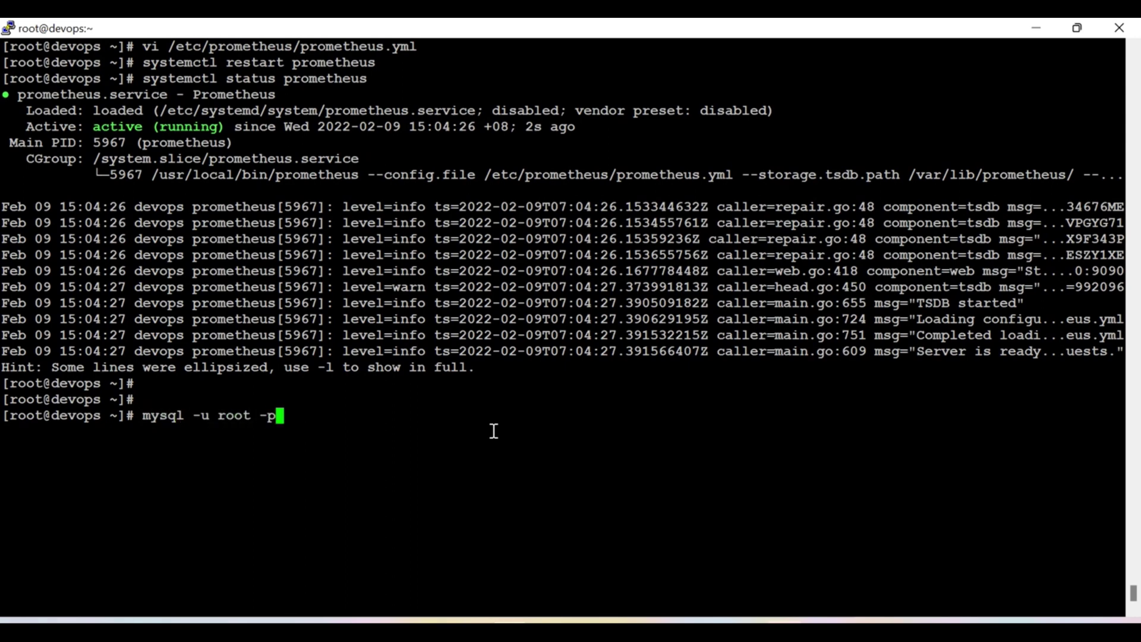
{"action": "key", "text": "Return"}
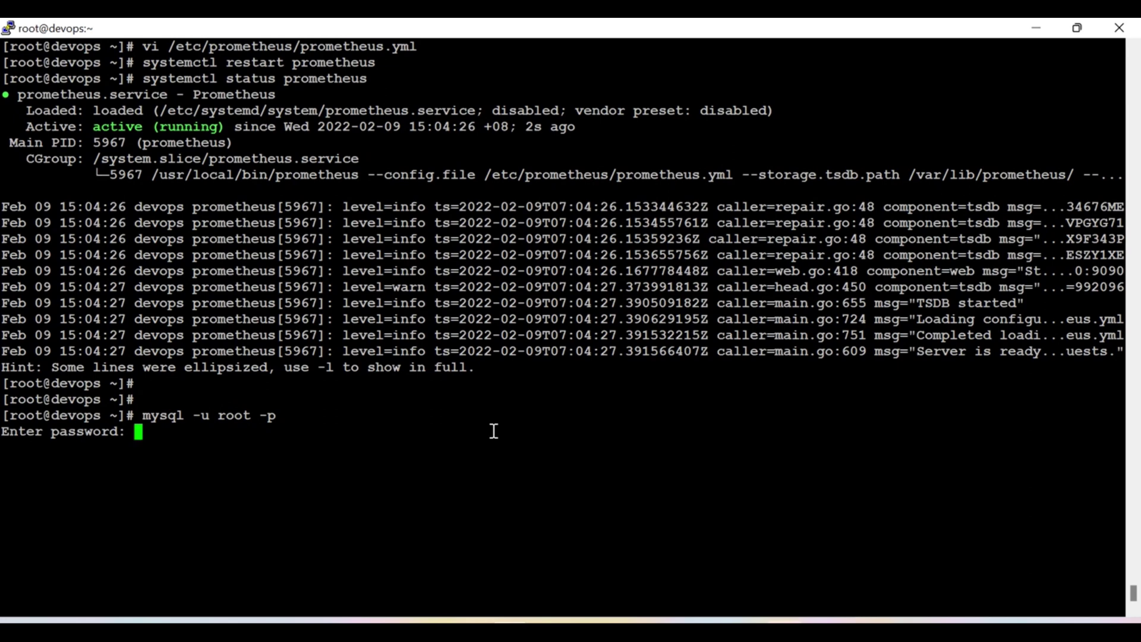
{"action": "key", "text": "Return"}
{"action": "key", "text": "Return"}
{"action": "key", "text": "Return"}
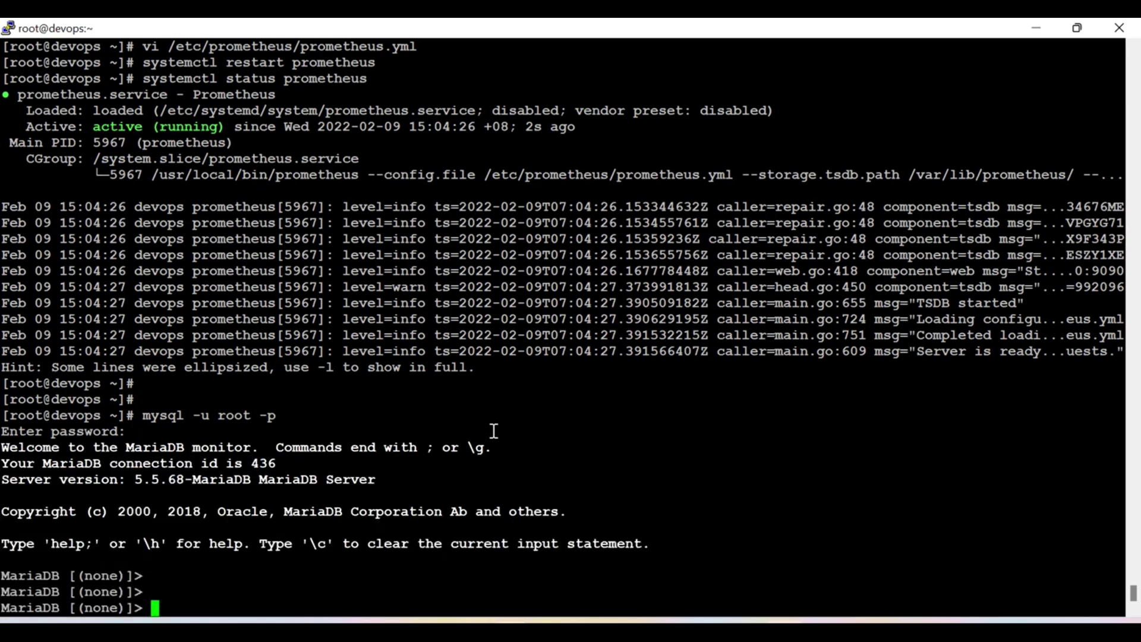
- List the databases with show databases; and switch to DevOps with use DevOps;
{"action": "key", "text": "ctrl+l"}
{"action": "type", "text": "show databas"}
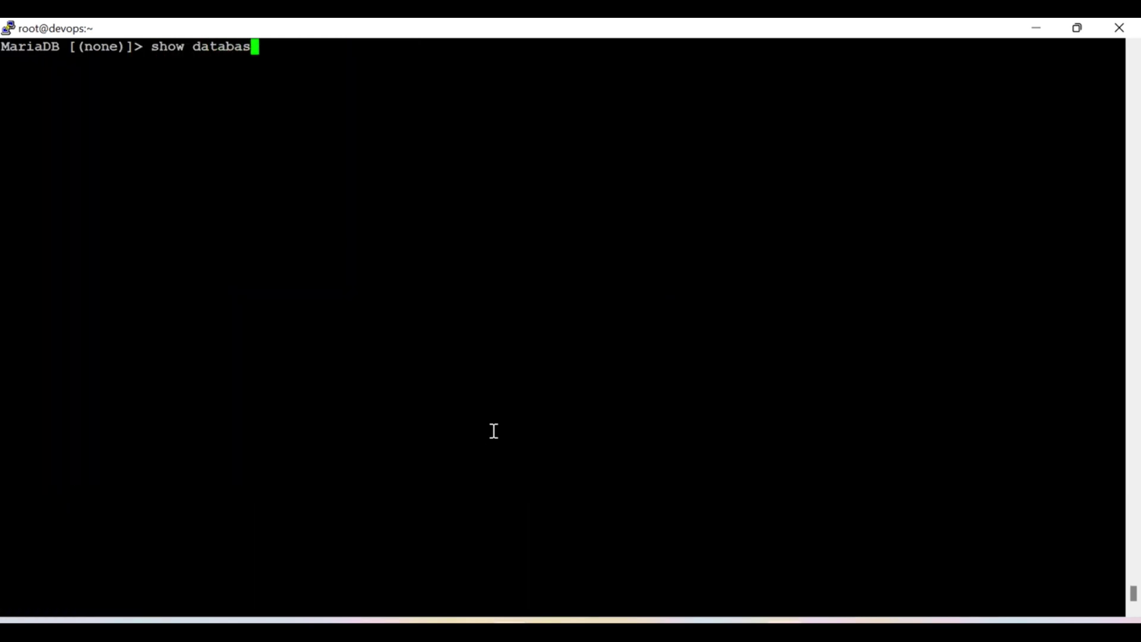
{"action": "type", "text": "esl"}
{"action": "key", "text": "BackSpace"}
{"action": "type", "text": ";"}
{"action": "key", "text": "Return"}
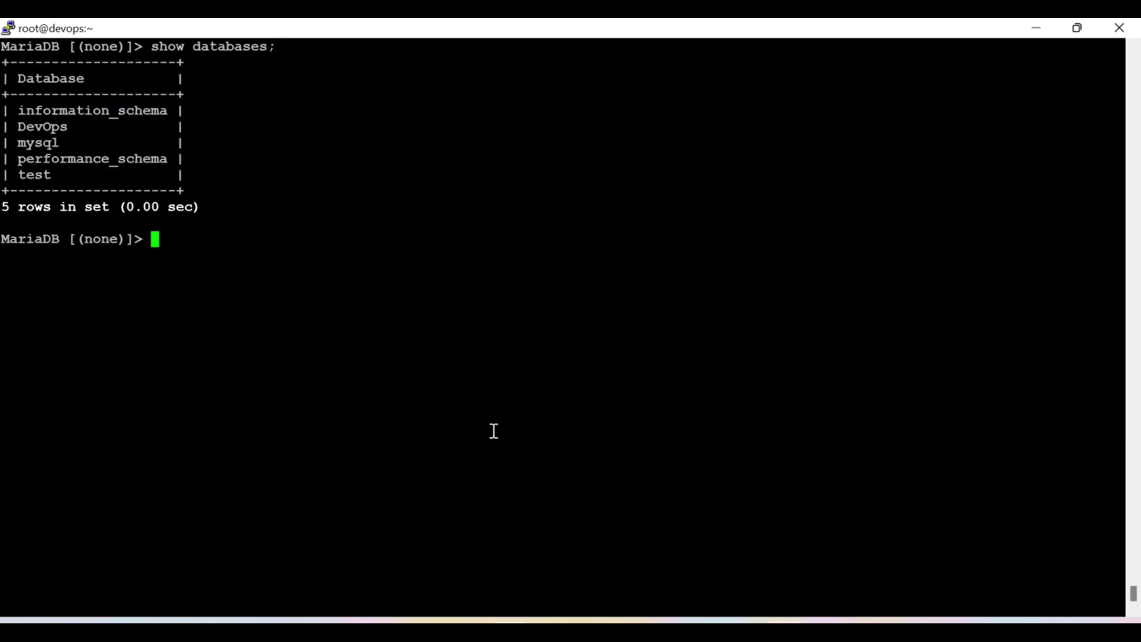
{"action": "key", "text": "Return"}
{"action": "type", "text": "use devOps"}
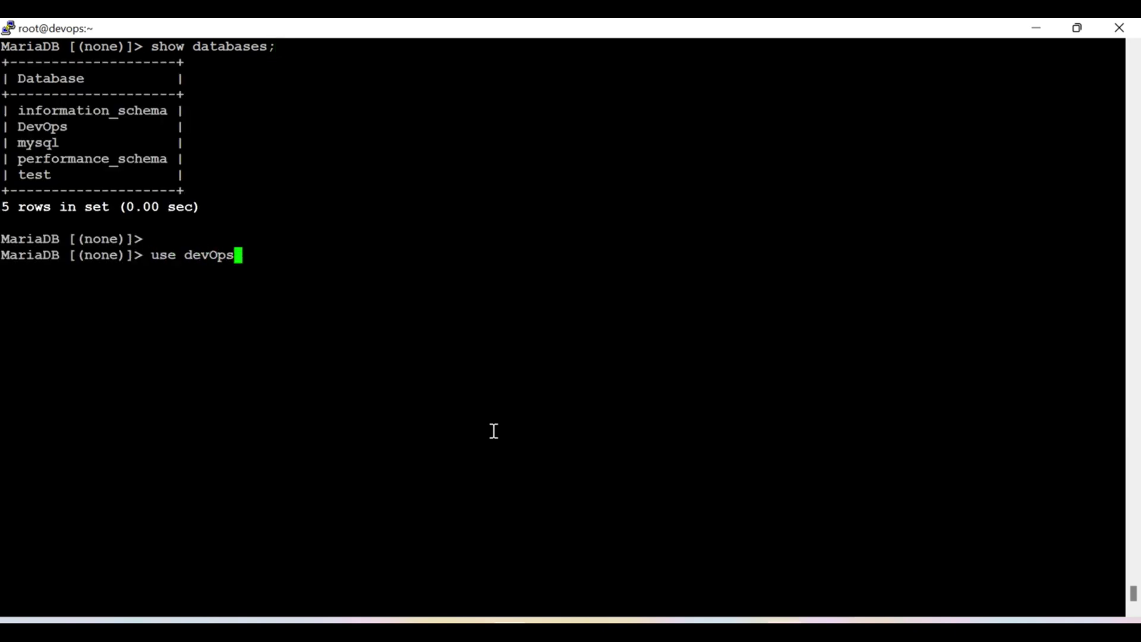
{"action": "key", "text": "Return"}
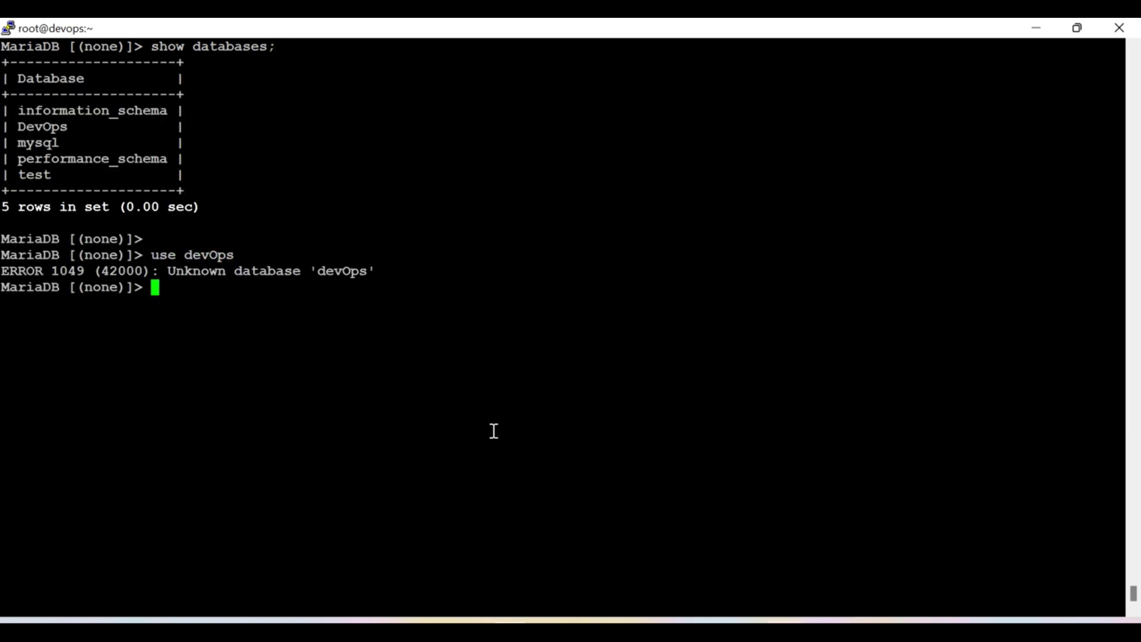
{"action": "key", "text": "Up"}
{"action": "key", "text": "BackSpace"}
{"action": "key", "text": "BackSpace"}
{"action": "key", "text": "BackSpace"}
{"action": "key", "text": "BackSpace"}
{"action": "key", "text": "BackSpace"}
{"action": "key", "text": "BackSpace"}
{"action": "key", "text": "BackSpace"}
{"action": "key", "text": "BackSpace"}
{"action": "key", "text": "BackSpace"}
{"action": "key", "text": "BackSpace"}
{"action": "type", "text": "use DevOps;"}
{"action": "key", "text": "Return"}
{"action": "key", "text": "Return"}
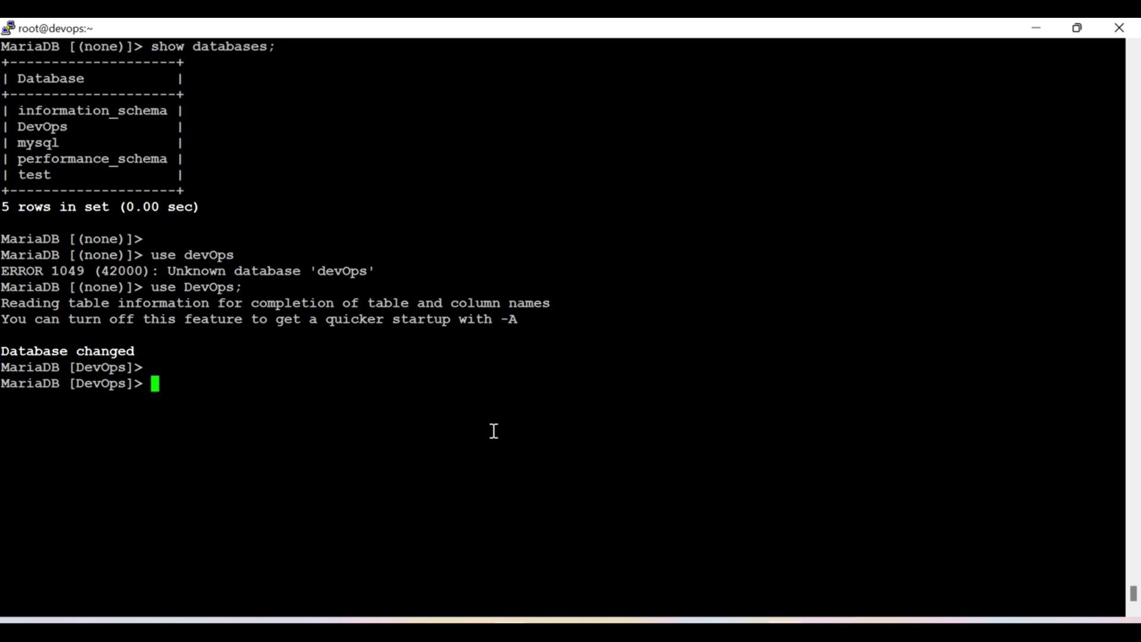
- List the DevOps database's tables with show tables;
{"action": "type", "text": "show tbales"}
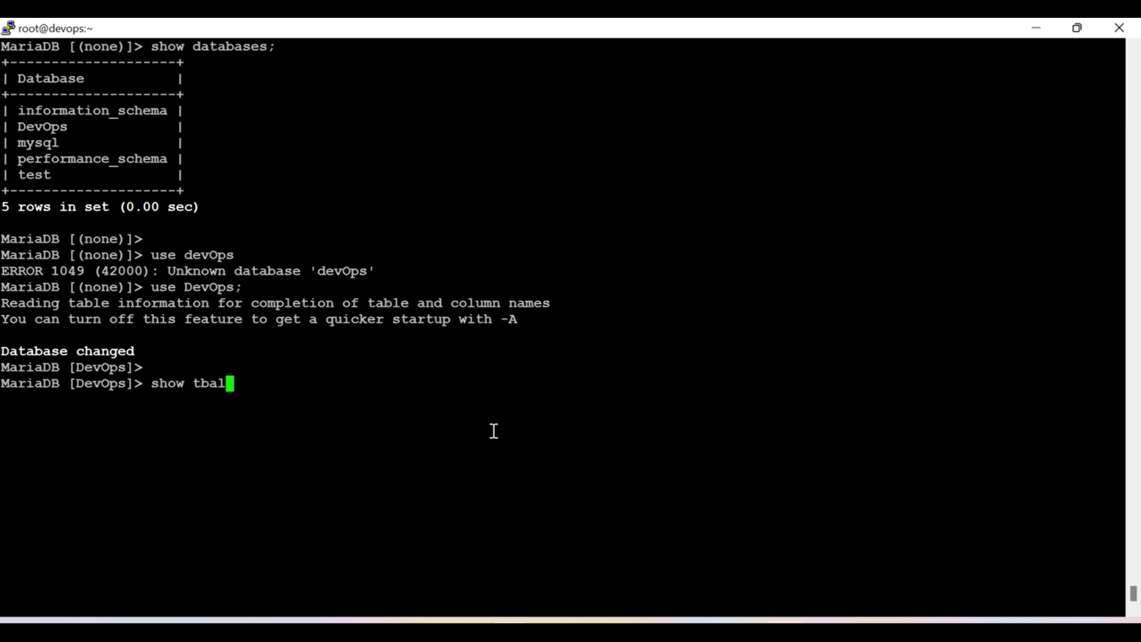
{"action": "key", "text": "BackSpace"}
{"action": "key", "text": "BackSpace"}
{"action": "key", "text": "BackSpace"}
{"action": "key", "text": "BackSpace"}
{"action": "key", "text": "BackSpace"}
{"action": "type", "text": "a"}
{"action": "key", "text": "BackSpace"}
{"action": "type", "text": "ables"}
{"action": "key", "text": "Return"}
{"action": "type", "text": ";"}
{"action": "key", "text": "Return"}
{"action": "key", "text": "Return"}
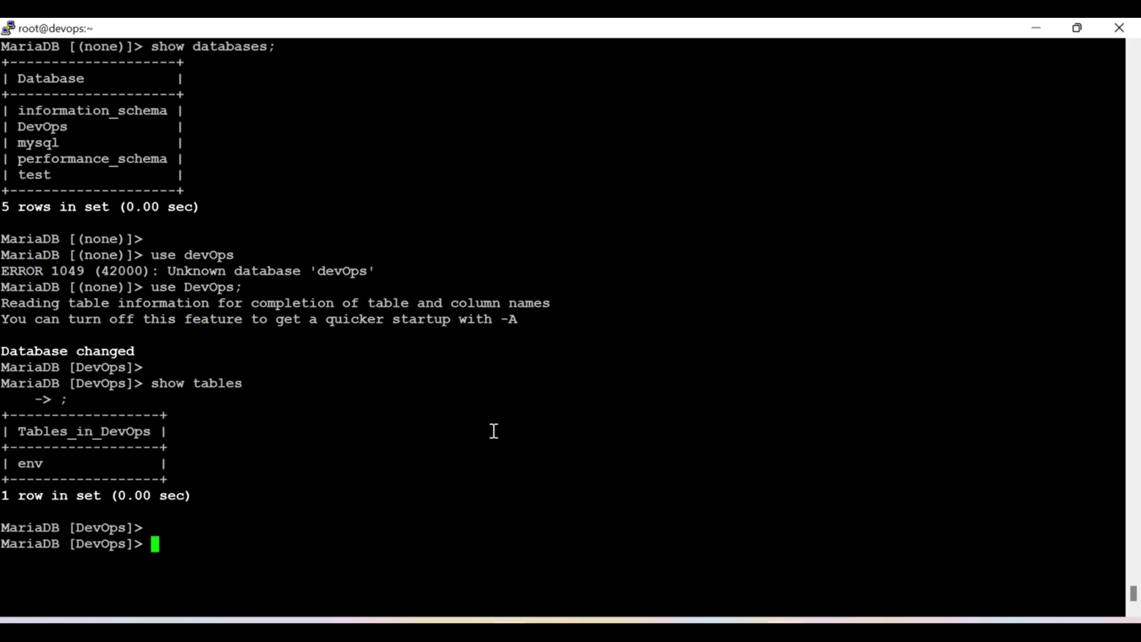
- Run select * from env; and confirm its single row reads JAVA
{"action": "type", "text": "use"}
{"action": "key", "text": "BackSpace"}
{"action": "key", "text": "BackSpace"}
{"action": "key", "text": "BackSpace"}
{"action": "type", "text": "select *"}
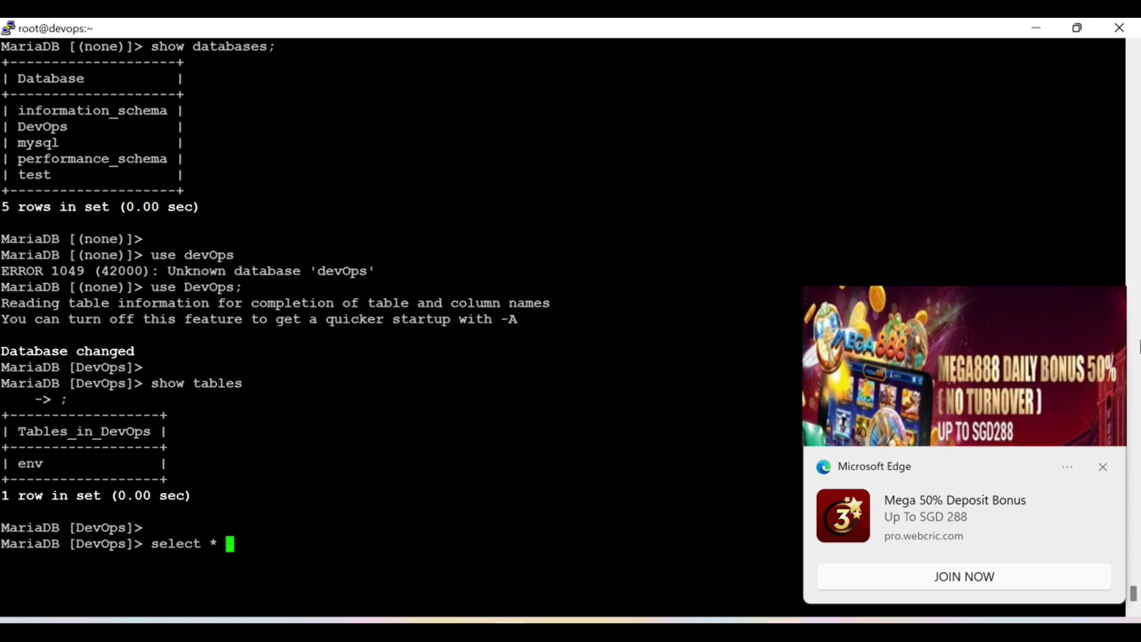
{"action": "left_click", "coordinate": [1102, 466]}
{"action": "left_click", "coordinate": [1093, 466]}
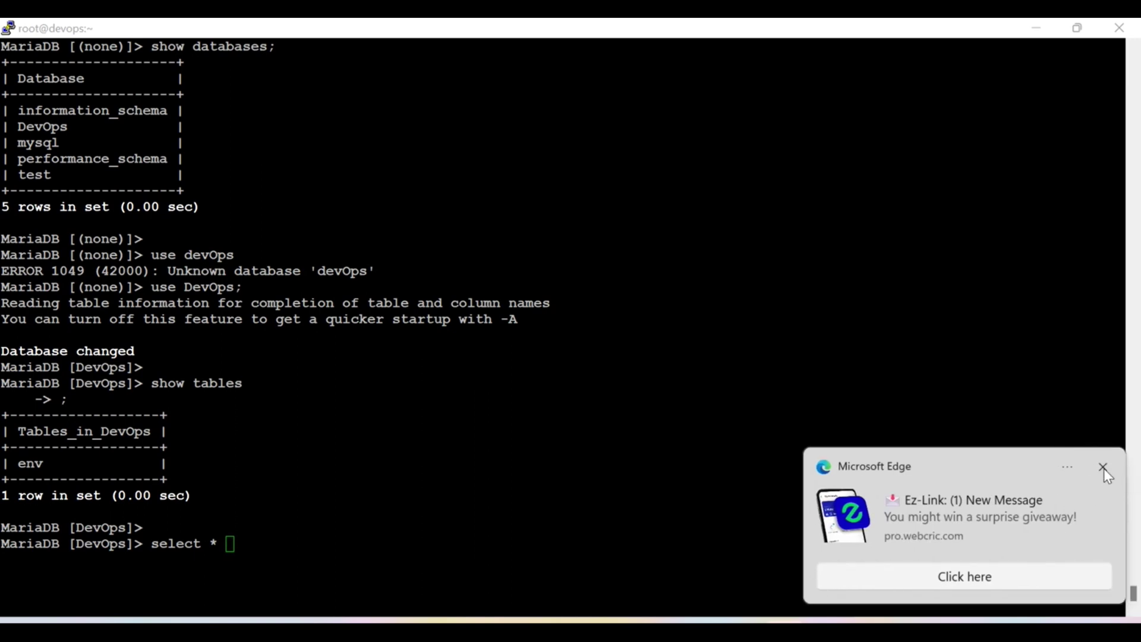
{"action": "left_click", "coordinate": [1102, 466]}
{"action": "type", "text": "from env"}
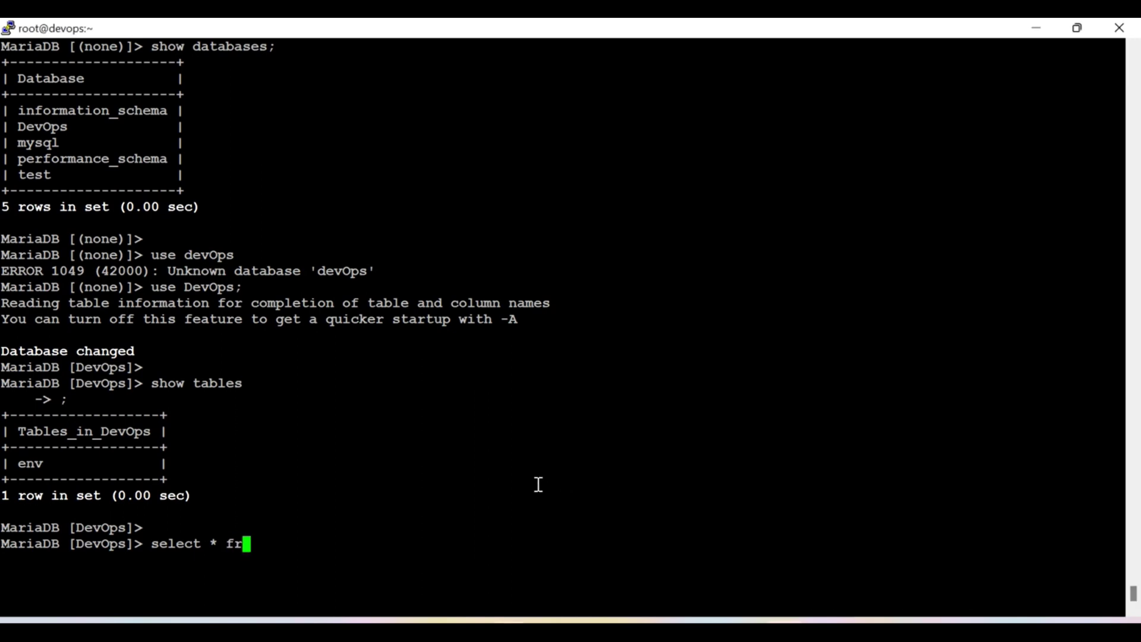
{"action": "key", "text": "Return"}
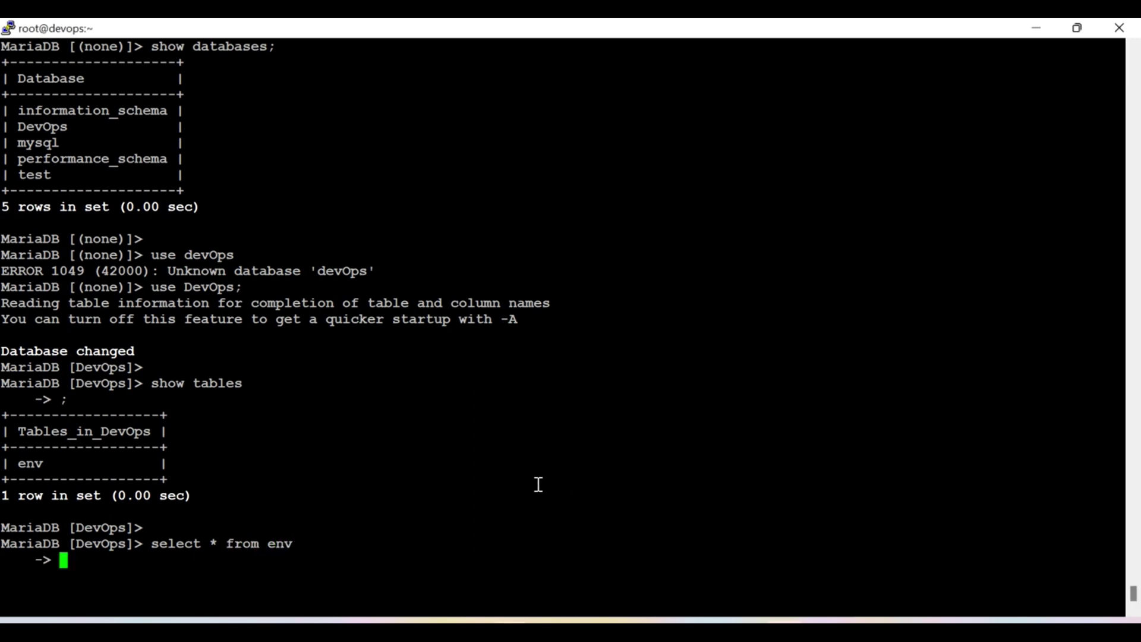
{"action": "type", "text": ";"}
{"action": "key", "text": "Return"}
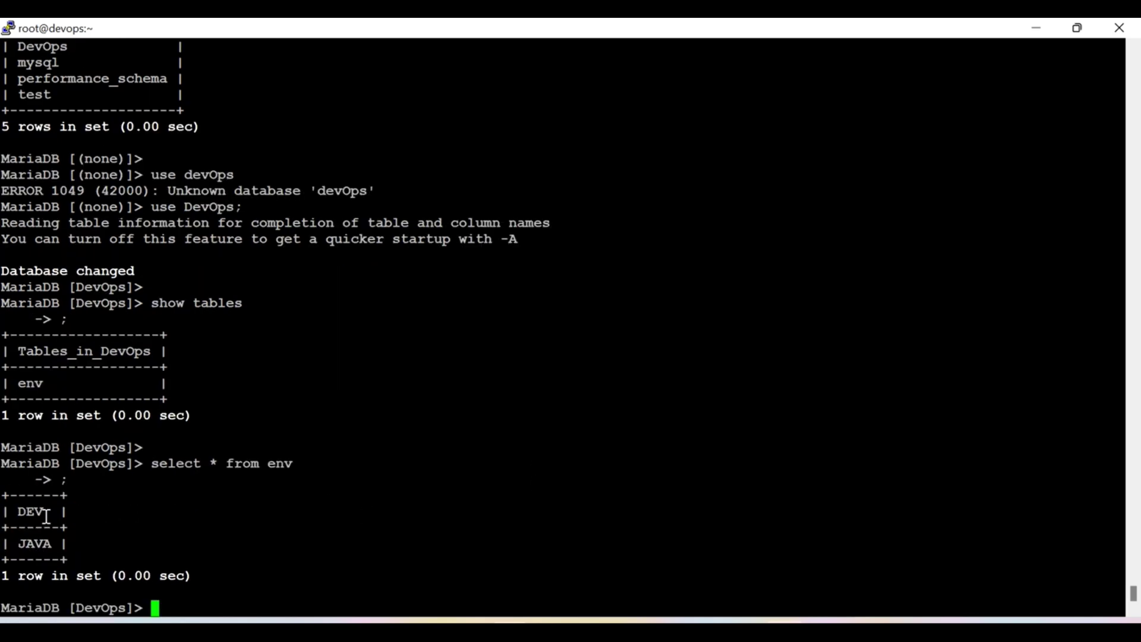
{"action": "left_click_drag", "start_coordinate": [55, 516], "coordinate": [21, 515]}
{"action": "left_click_drag", "start_coordinate": [62, 546], "coordinate": [19, 544]}
{"action": "key", "text": "alt+Tab"}
- Highlight the DevOps label in the Prometheus result and compare it with the MariaDB terminal
{"action": "left_click_drag", "start_coordinate": [513, 408], "coordinate": [609, 408]}
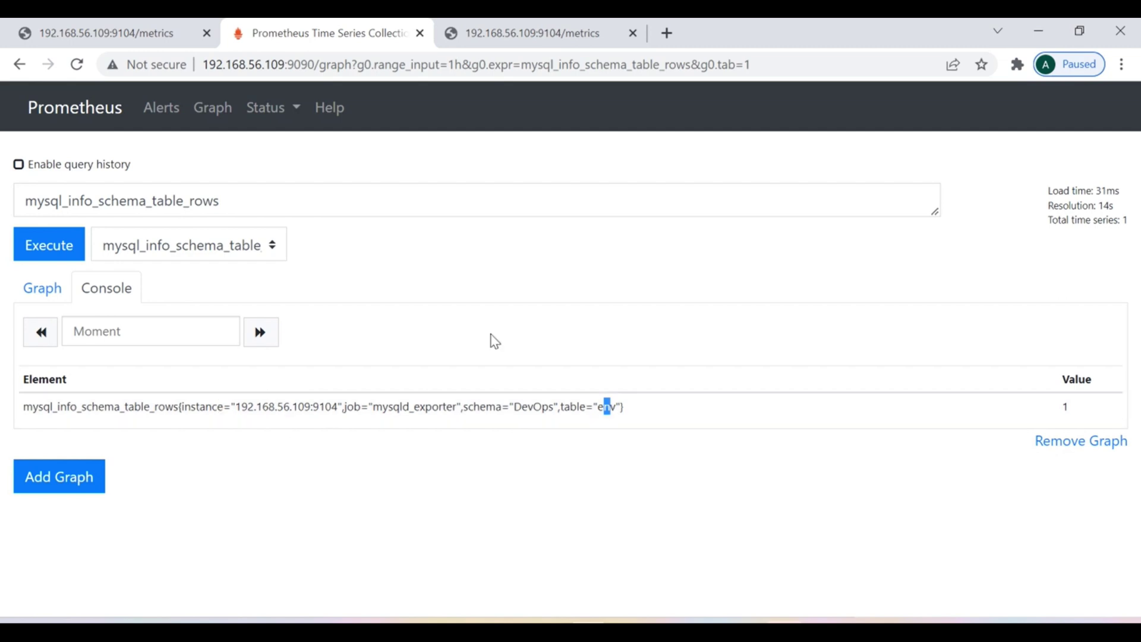
{"action": "left_click", "coordinate": [499, 543]}
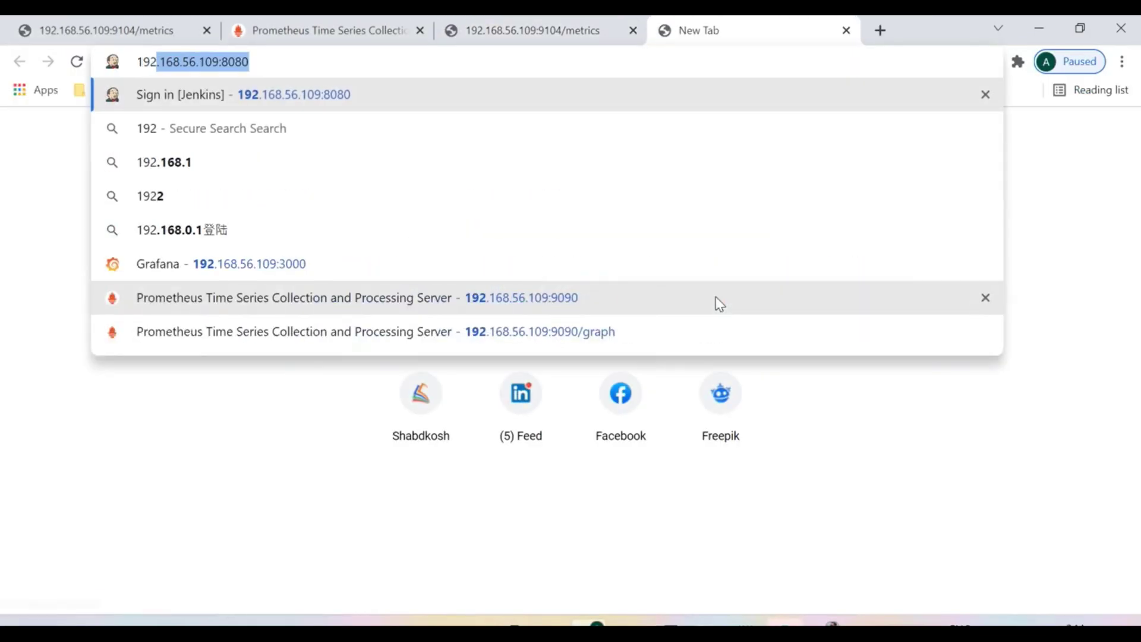
- Load 192.168.56.109:3000 in the new tab to reach Grafana's Home page
{"action": "type", "text": ".5"}
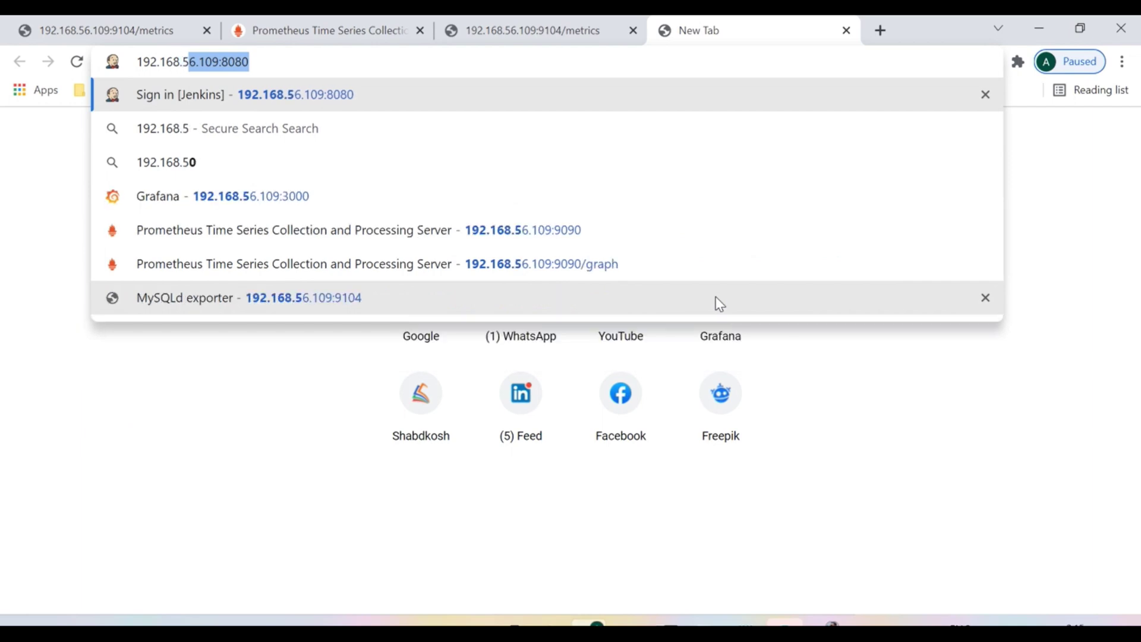
{"action": "type", "text": "6.109:800"}
{"action": "key", "text": "BackSpace"}
{"action": "key", "text": "BackSpace"}
{"action": "key", "text": "BackSpace"}
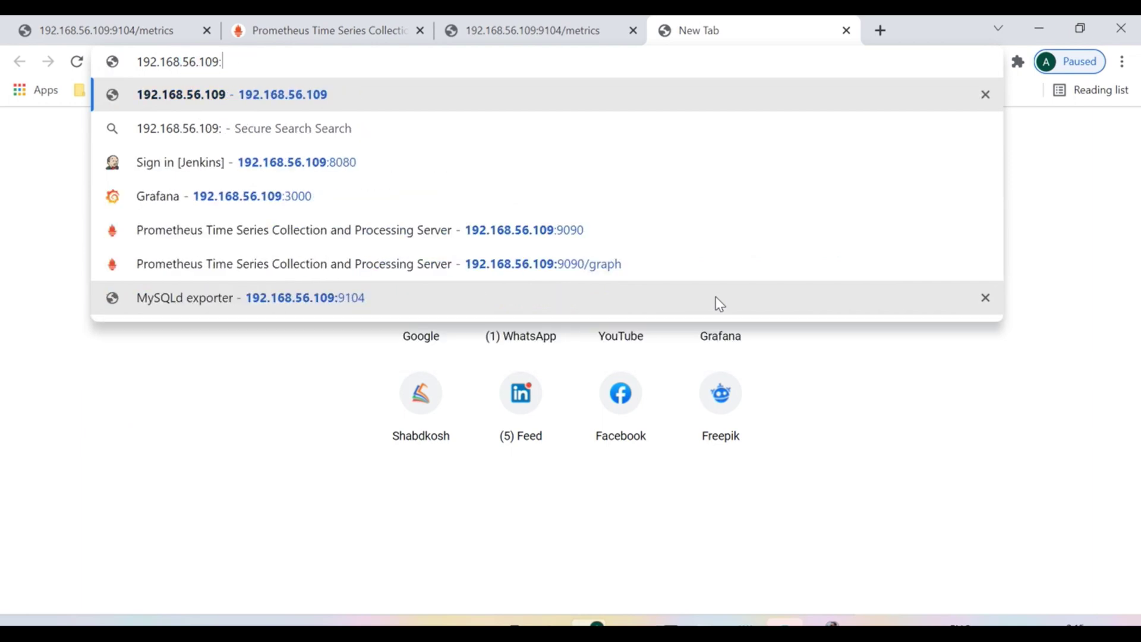
{"action": "type", "text": "3000"}
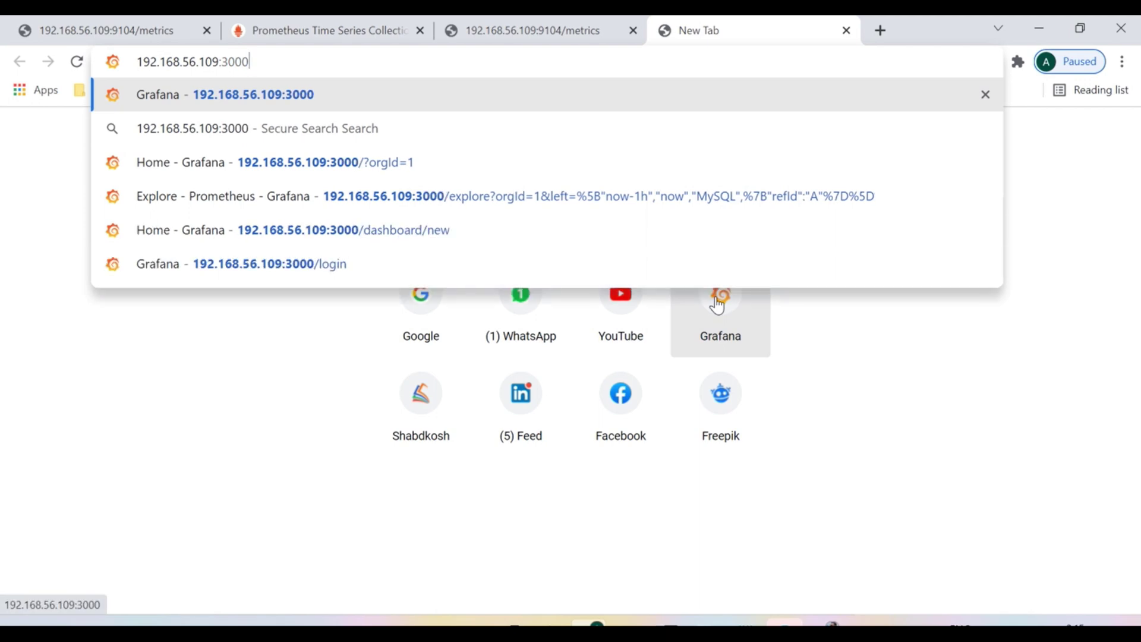
{"action": "key", "text": "Return"}
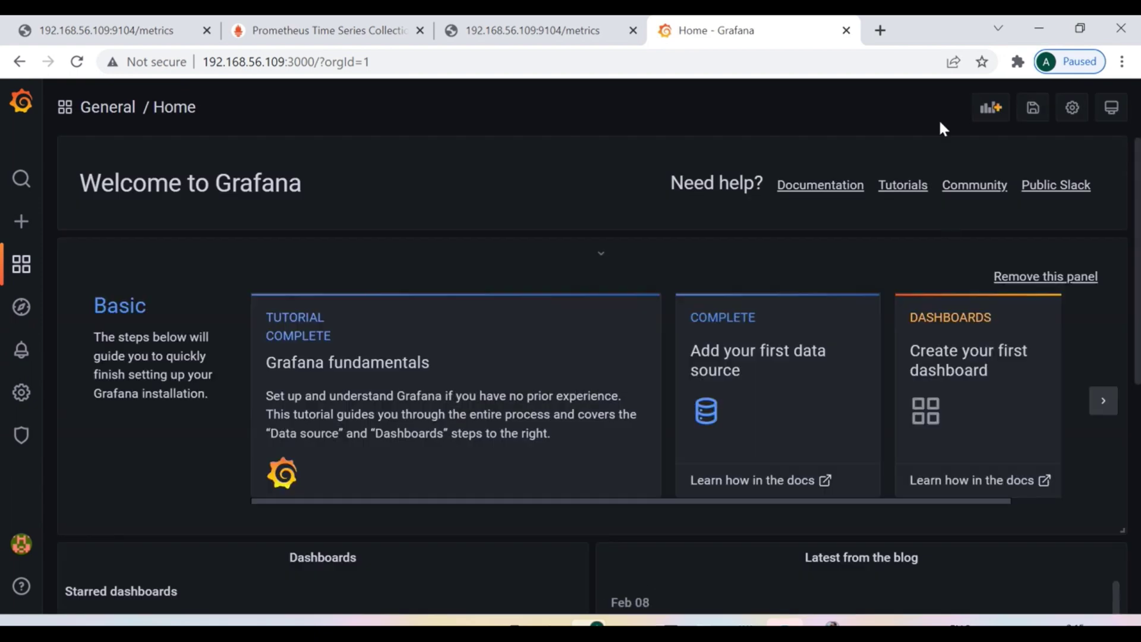
- Check the Prometheus data source settings, then switch to Explore with Prometheus selected
{"action": "mouse_move", "coordinate": [21, 393]}
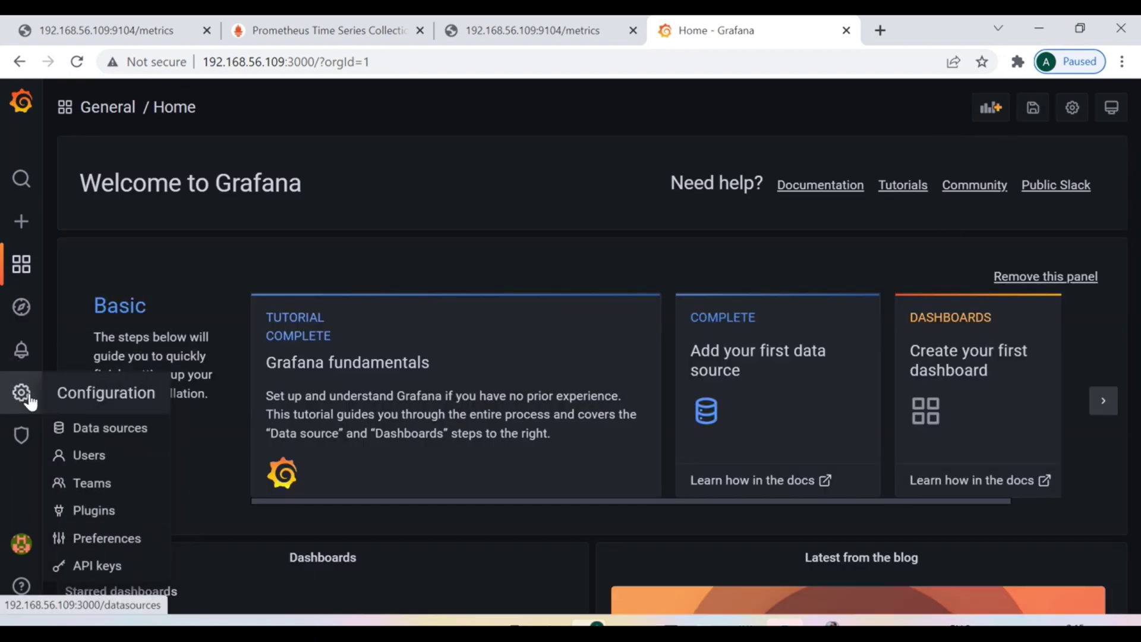
{"action": "left_click", "coordinate": [118, 437]}
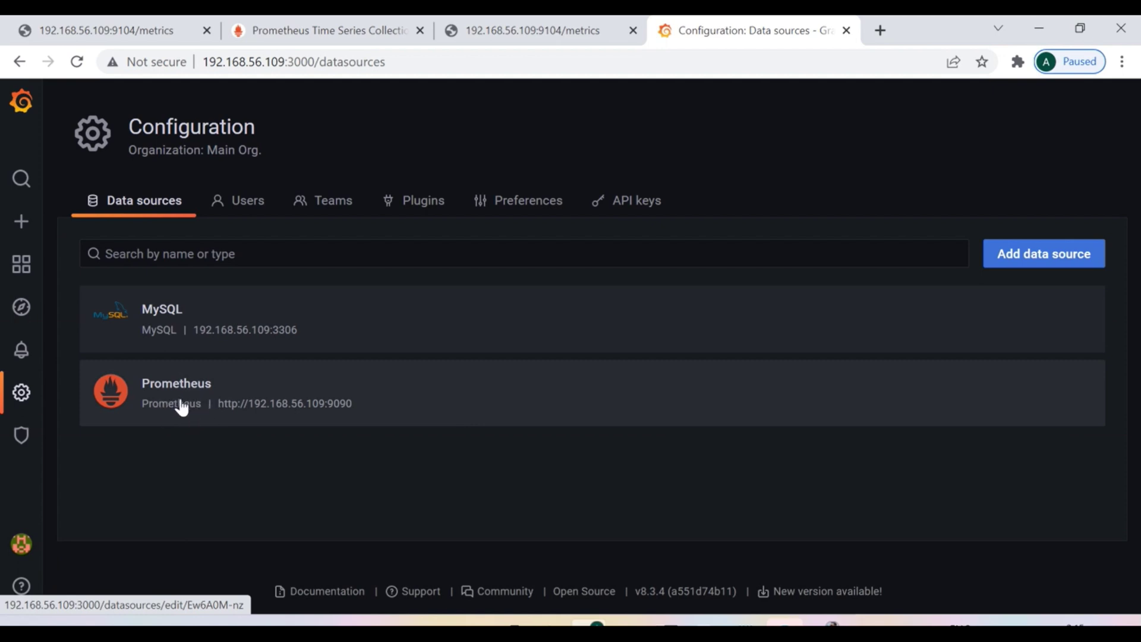
{"action": "mouse_move", "coordinate": [49, 393]}
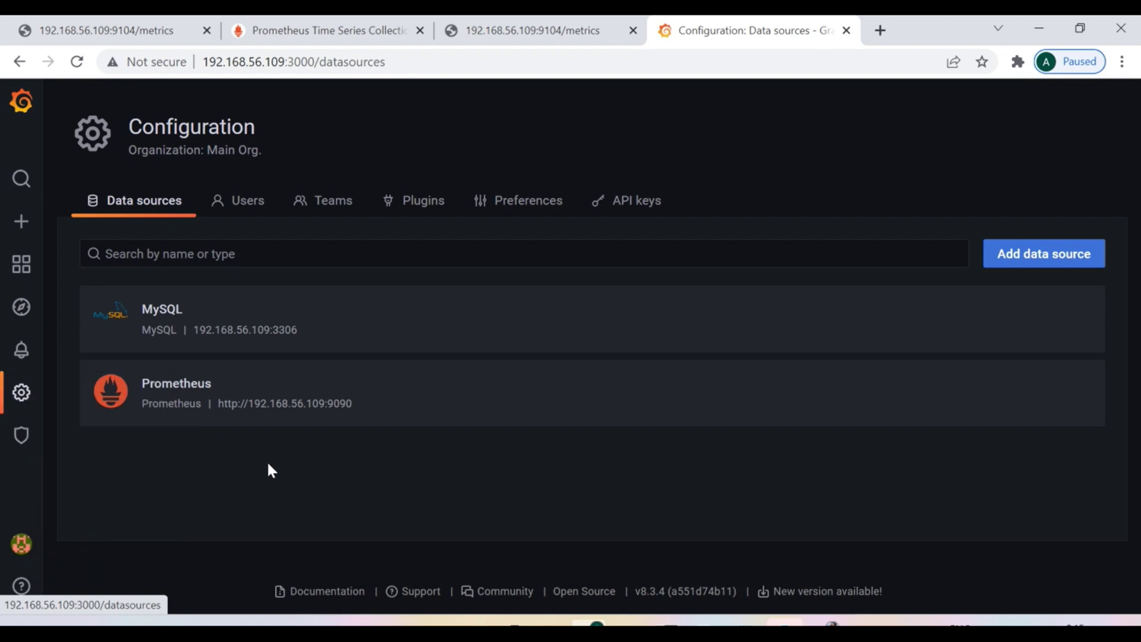
{"action": "left_click", "coordinate": [179, 397]}
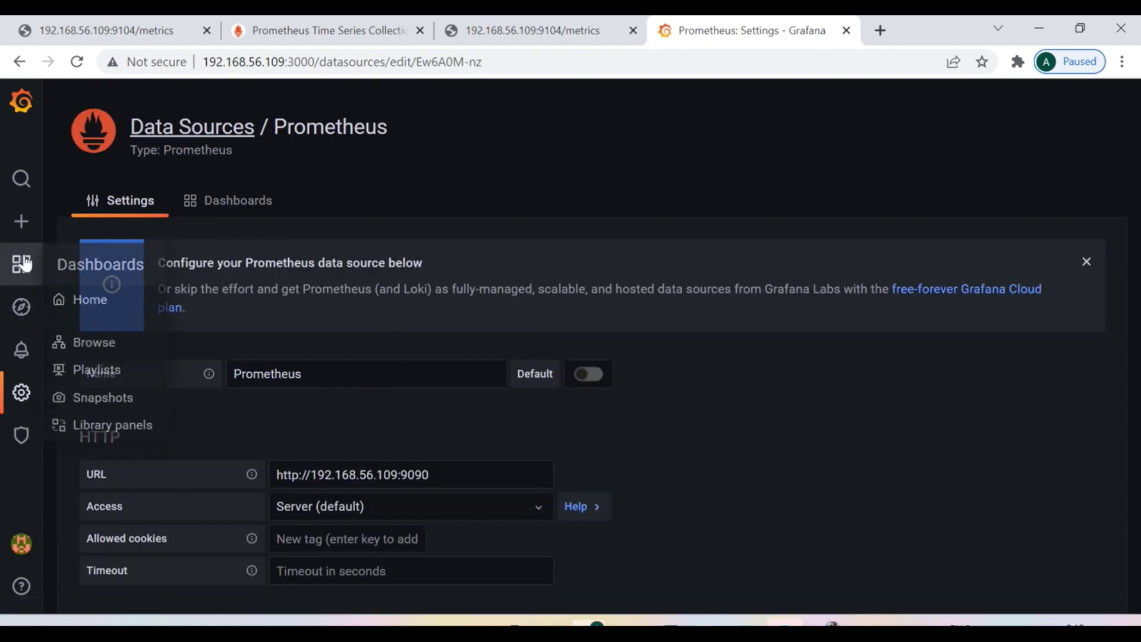
{"action": "mouse_move", "coordinate": [28, 334]}
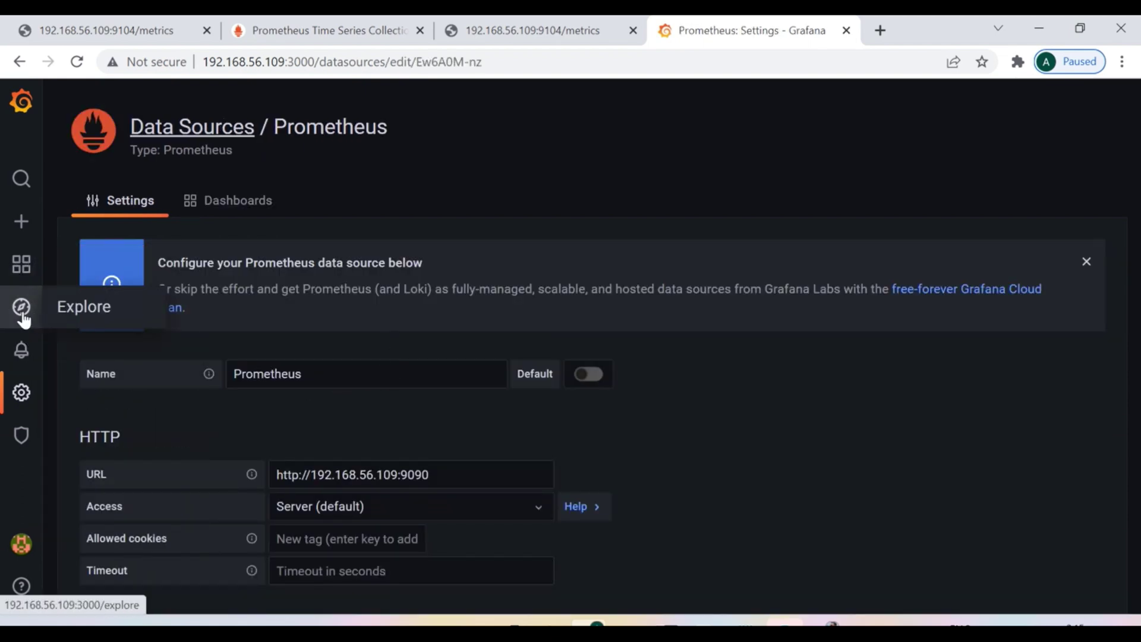
{"action": "left_click", "coordinate": [351, 30]}
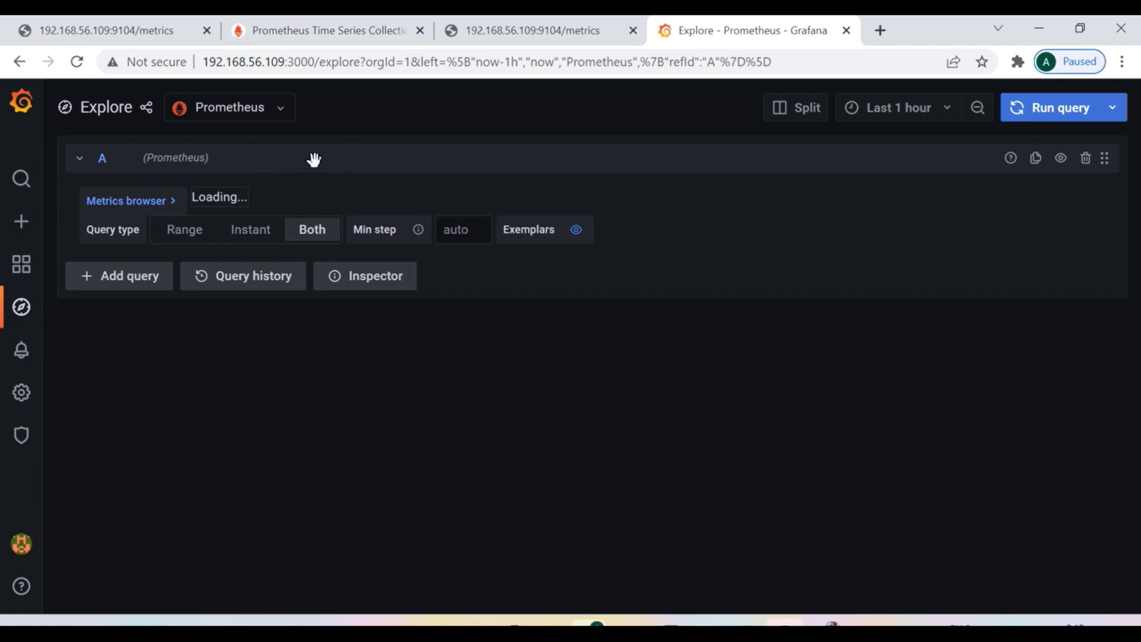
- Query the mysql_info_schema_table_rows metric in Explore and run it
{"action": "left_click", "coordinate": [293, 205]}
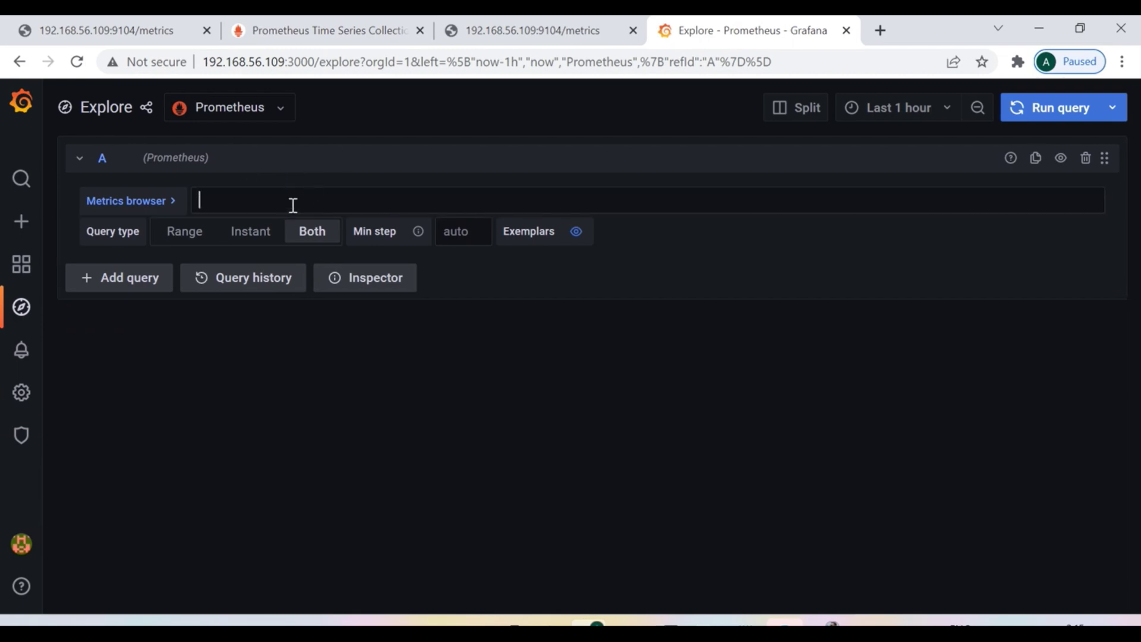
{"action": "type", "text": "mysql"}
{"action": "scroll", "coordinate": [470, 354], "scroll_direction": "down", "scroll_amount": 5}
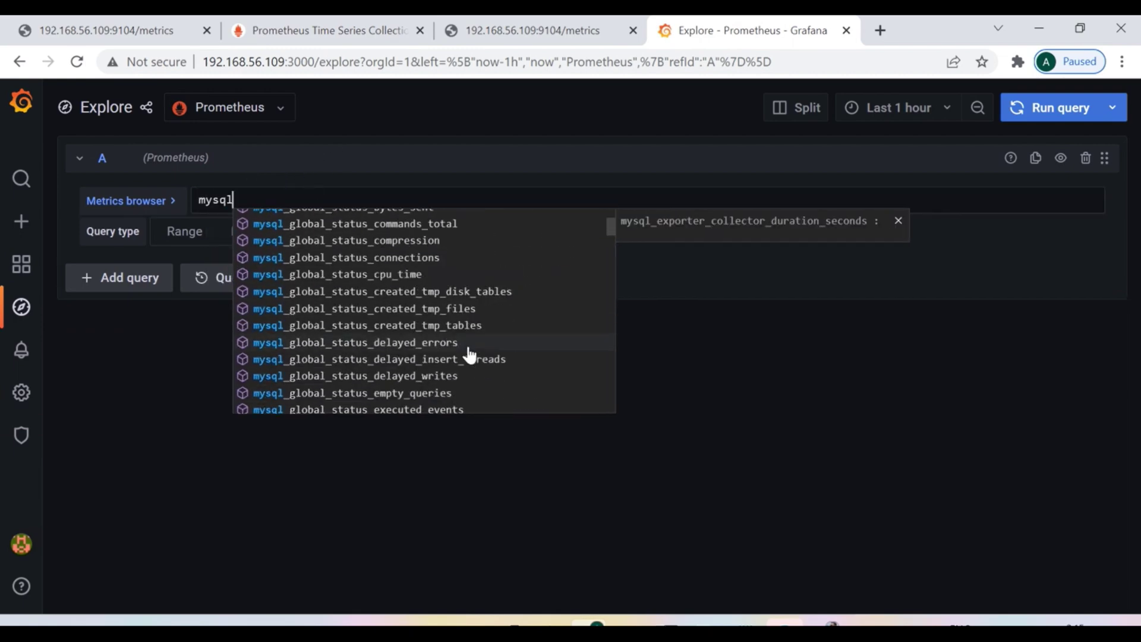
{"action": "scroll", "coordinate": [470, 354], "scroll_direction": "down", "scroll_amount": 20}
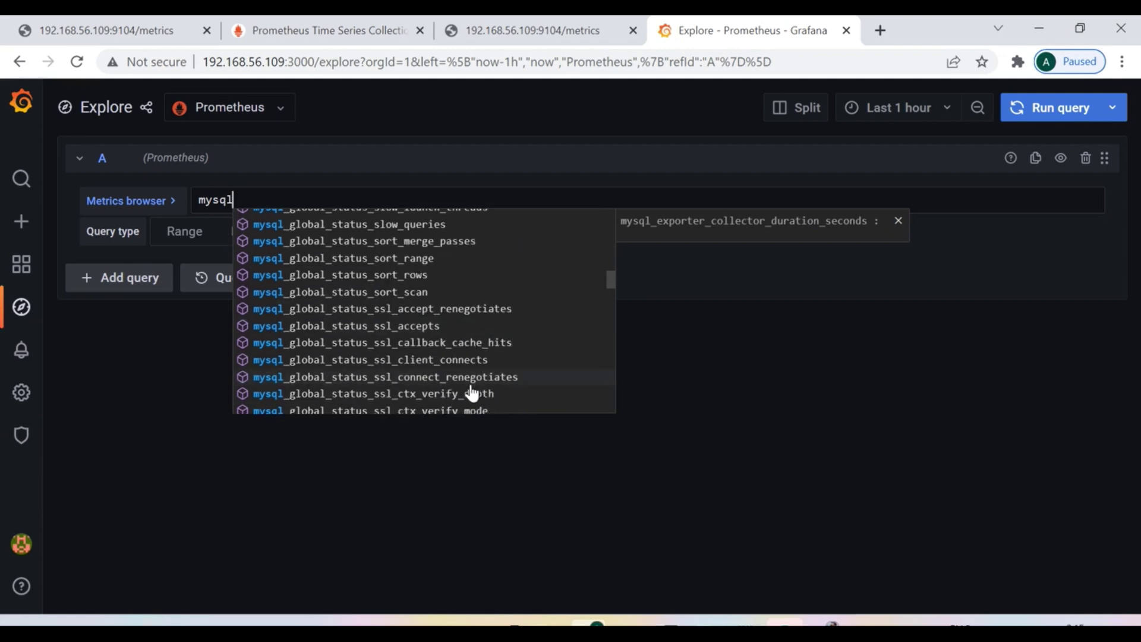
{"action": "scroll", "coordinate": [472, 392], "scroll_direction": "down", "scroll_amount": 20}
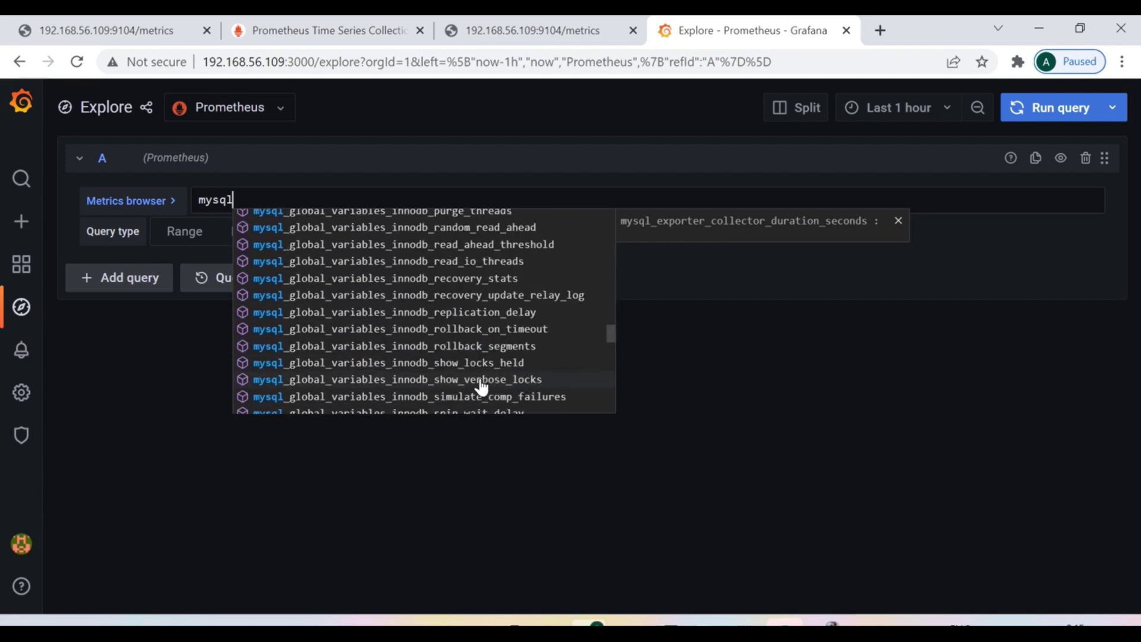
{"action": "scroll", "coordinate": [481, 388], "scroll_direction": "down", "scroll_amount": 20}
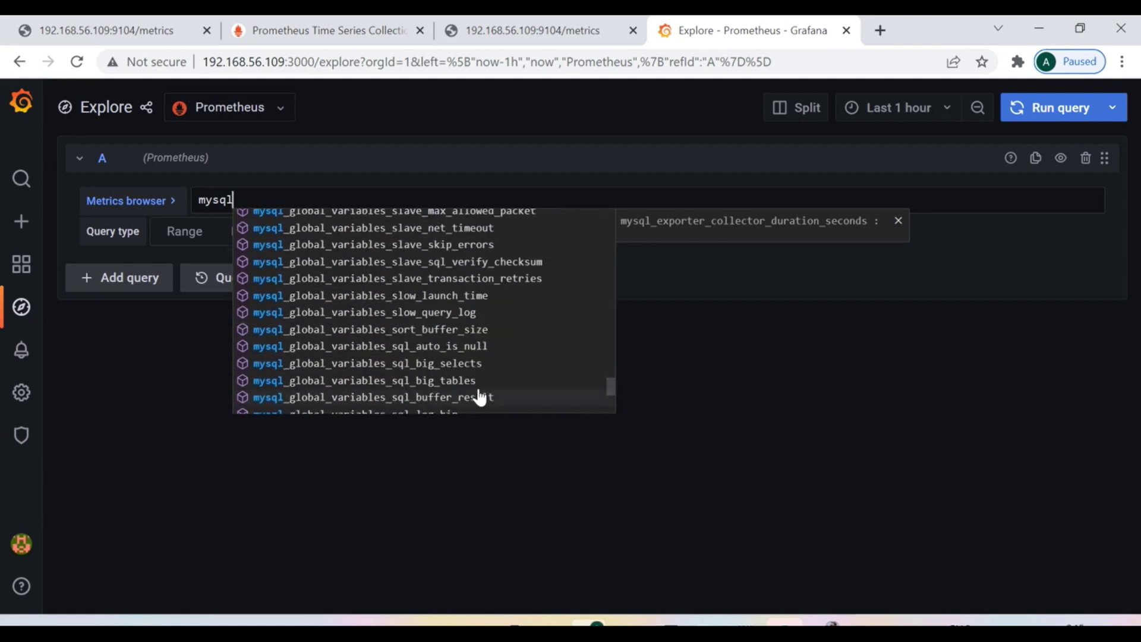
{"action": "scroll", "coordinate": [480, 397], "scroll_direction": "down", "scroll_amount": 20}
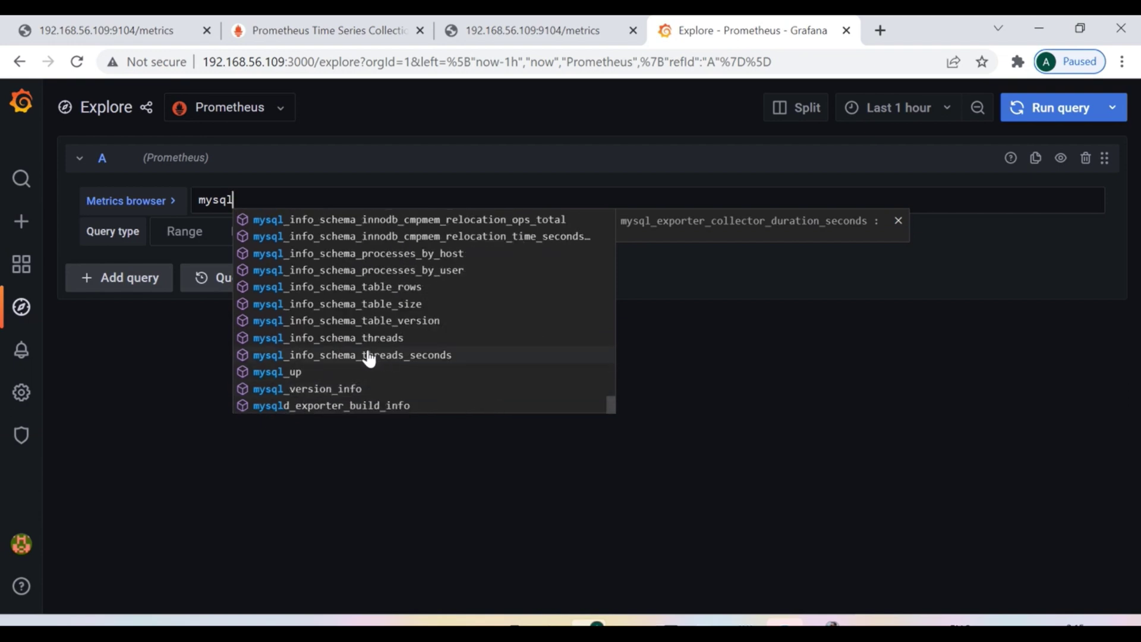
{"action": "left_click", "coordinate": [384, 286]}
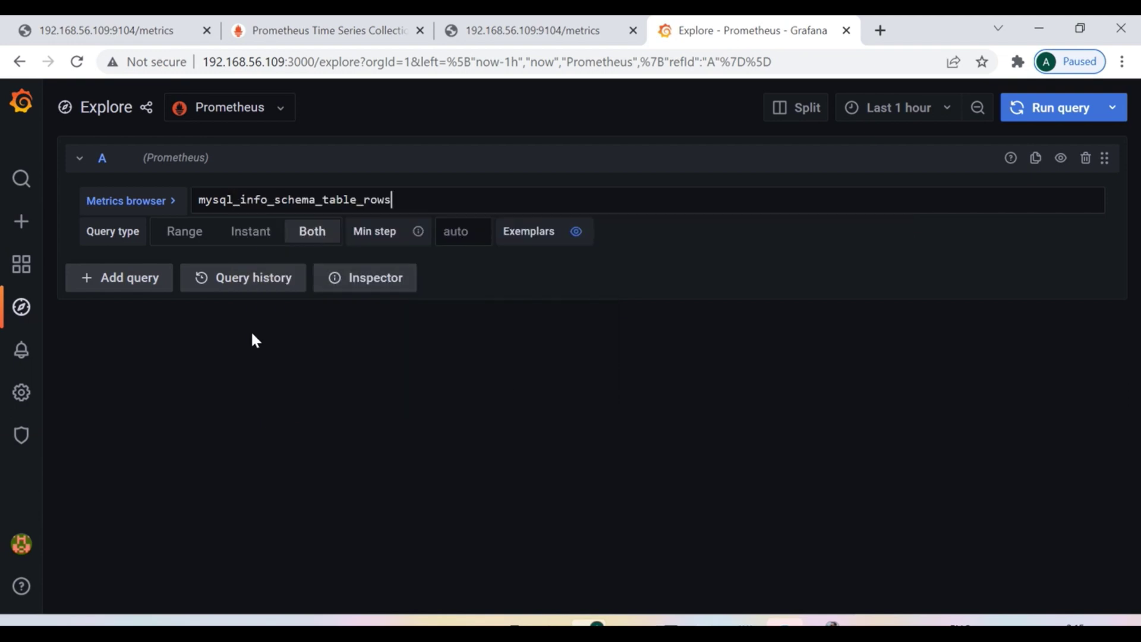
{"action": "left_click", "coordinate": [1051, 108]}
- Compare the DevOps and env labels with the Prometheus result, then open the Import page
{"action": "scroll", "coordinate": [850, 461], "scroll_direction": "down", "scroll_amount": 5}
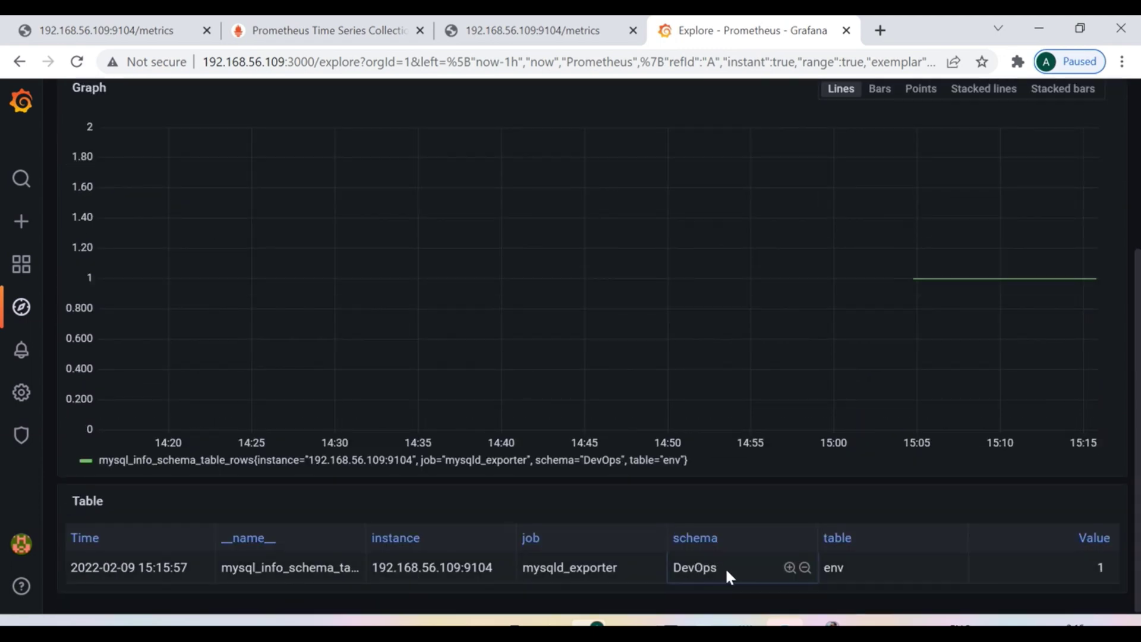
{"action": "left_click_drag", "start_coordinate": [725, 568], "coordinate": [668, 568]}
{"action": "left_click_drag", "start_coordinate": [846, 566], "coordinate": [804, 571]}
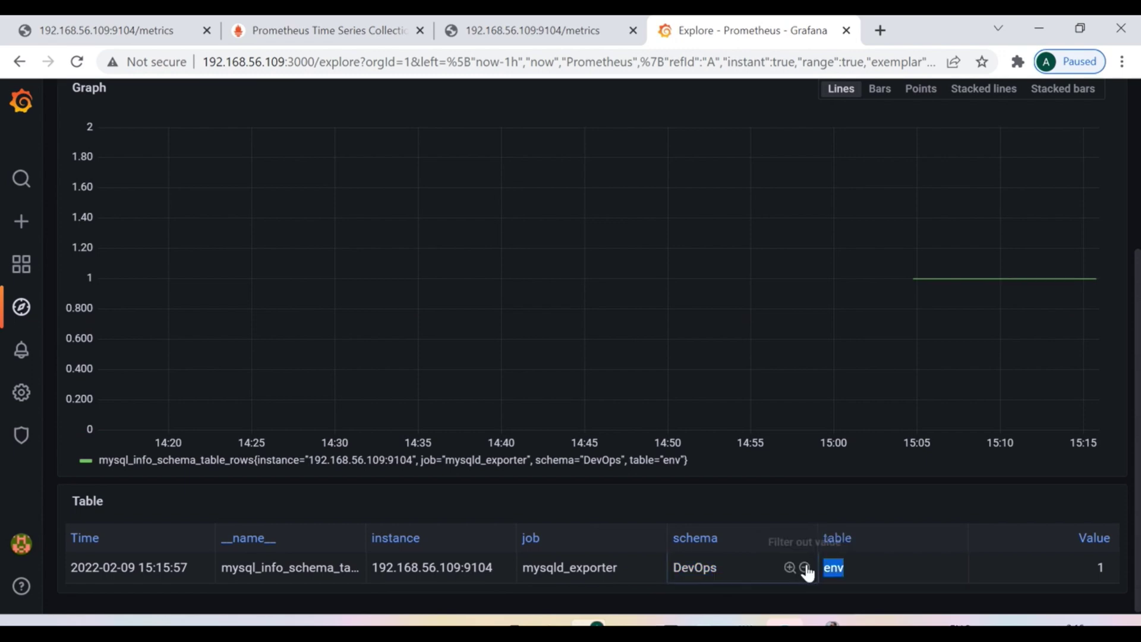
{"action": "left_click", "coordinate": [315, 30]}
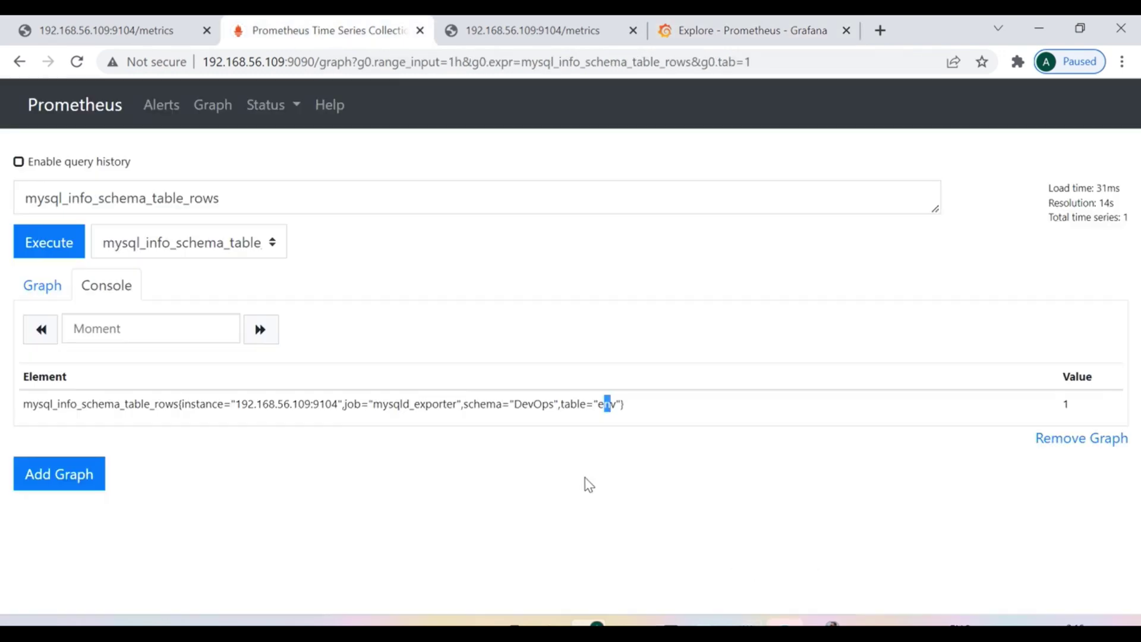
{"action": "left_click_drag", "start_coordinate": [635, 408], "coordinate": [559, 405]}
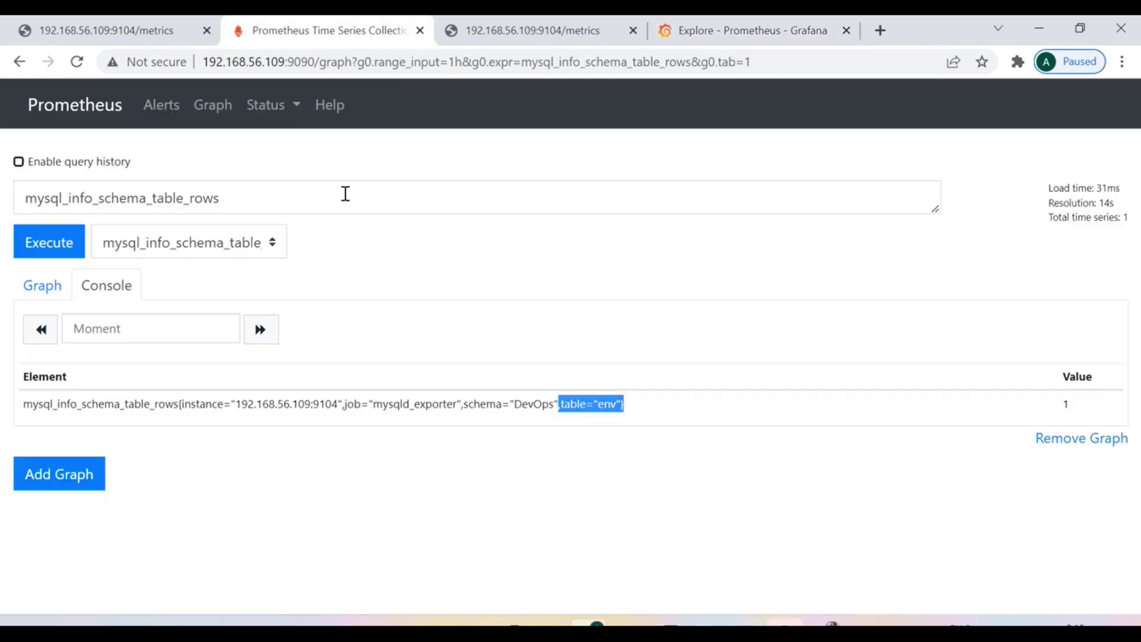
{"action": "left_click_drag", "start_coordinate": [233, 62], "coordinate": [449, 63]}
{"action": "left_click", "coordinate": [743, 29]}
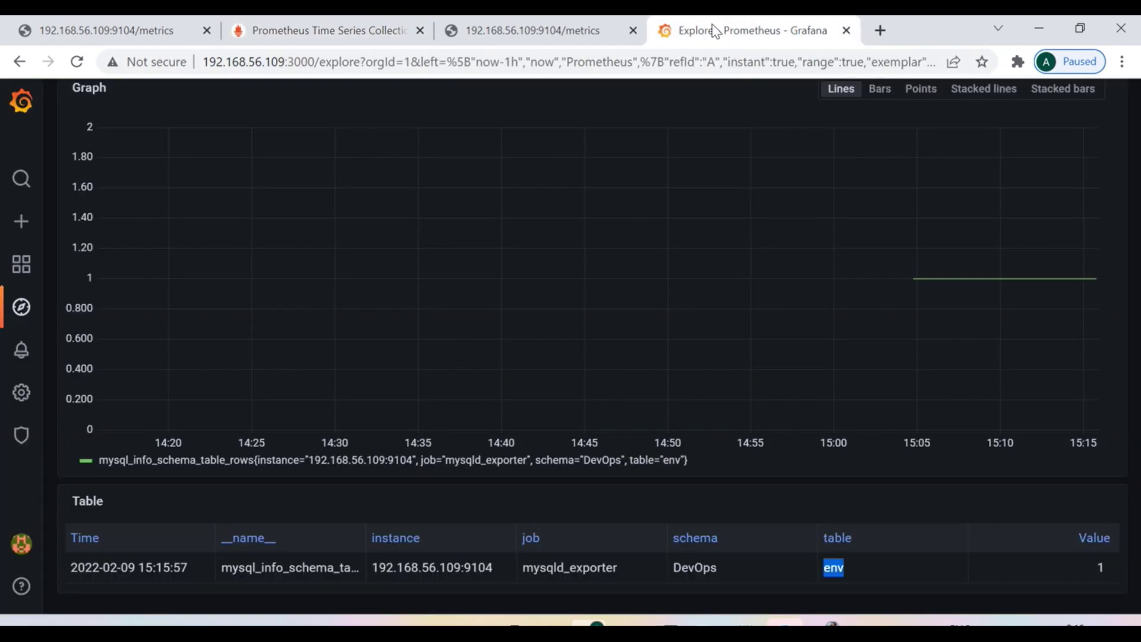
{"action": "scroll", "coordinate": [273, 309], "scroll_direction": "up", "scroll_amount": 4}
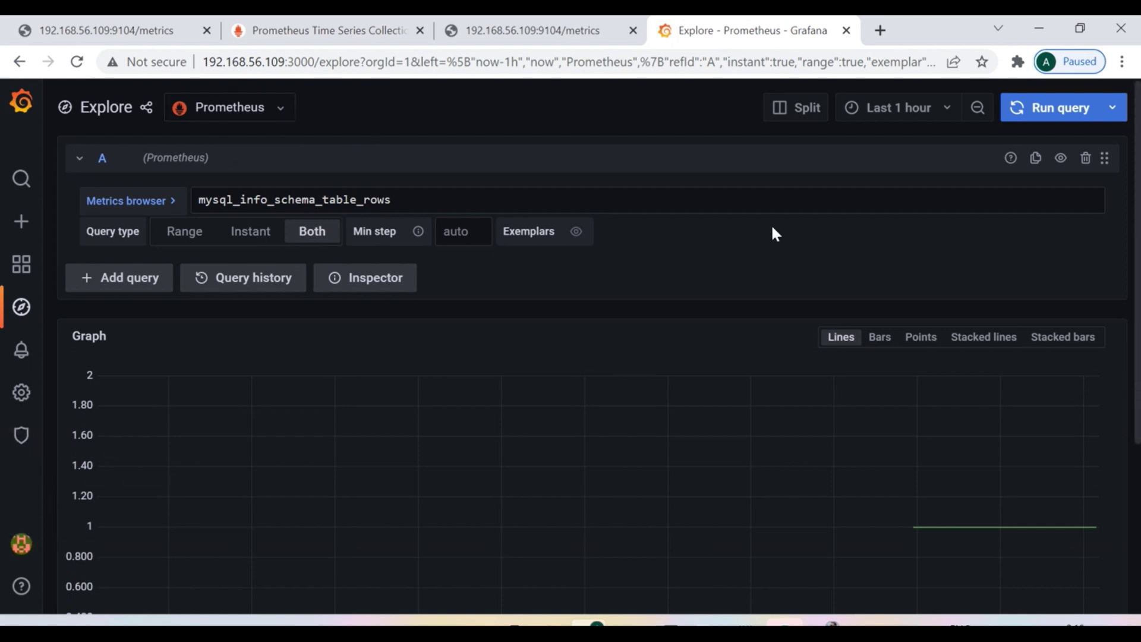
{"action": "mouse_move", "coordinate": [21, 221]}
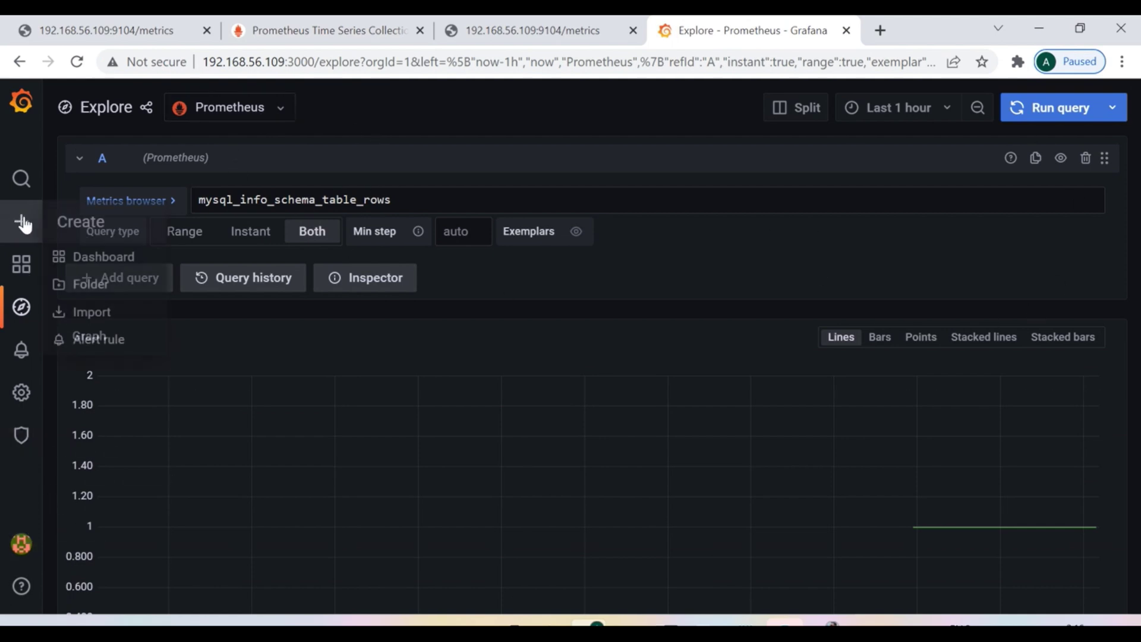
{"action": "left_click", "coordinate": [90, 318]}
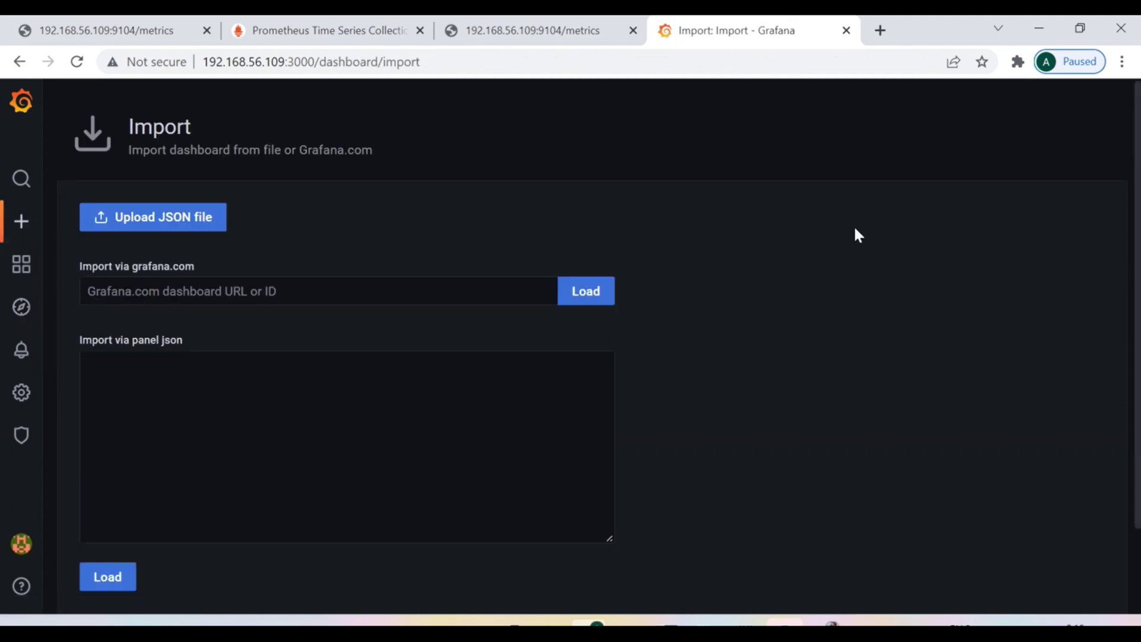
{"action": "mouse_move", "coordinate": [745, 623]}
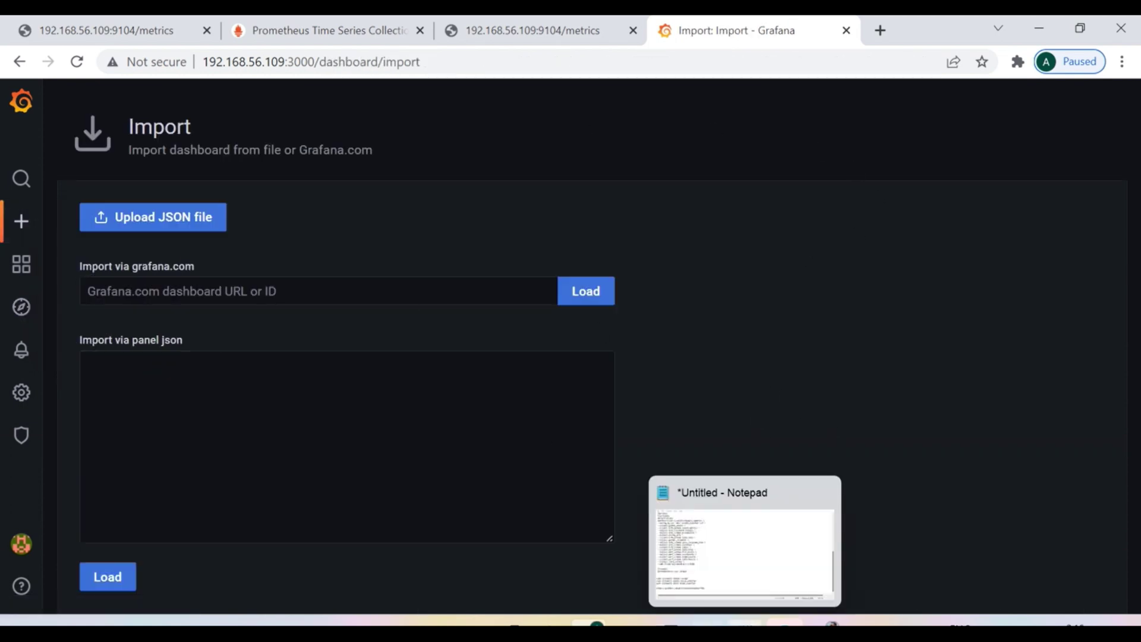
{"action": "left_click", "coordinate": [734, 549]}
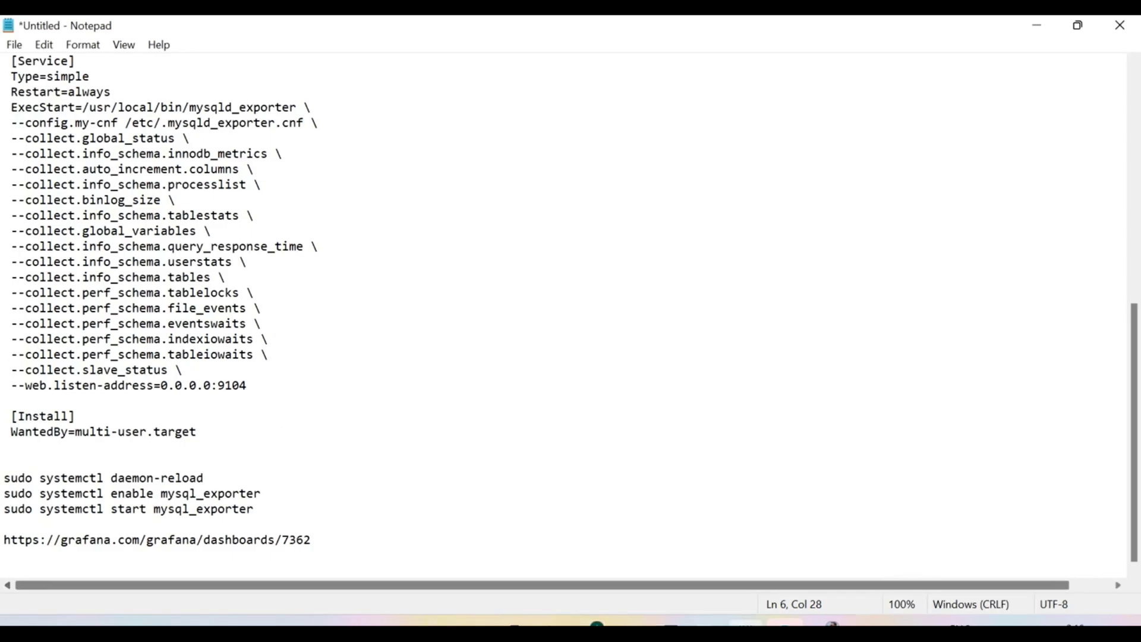
{"action": "left_click", "coordinate": [13, 527]}
{"action": "left_click_drag", "start_coordinate": [360, 528], "coordinate": [371, 543]}
{"action": "key", "text": "ctrl+c"}
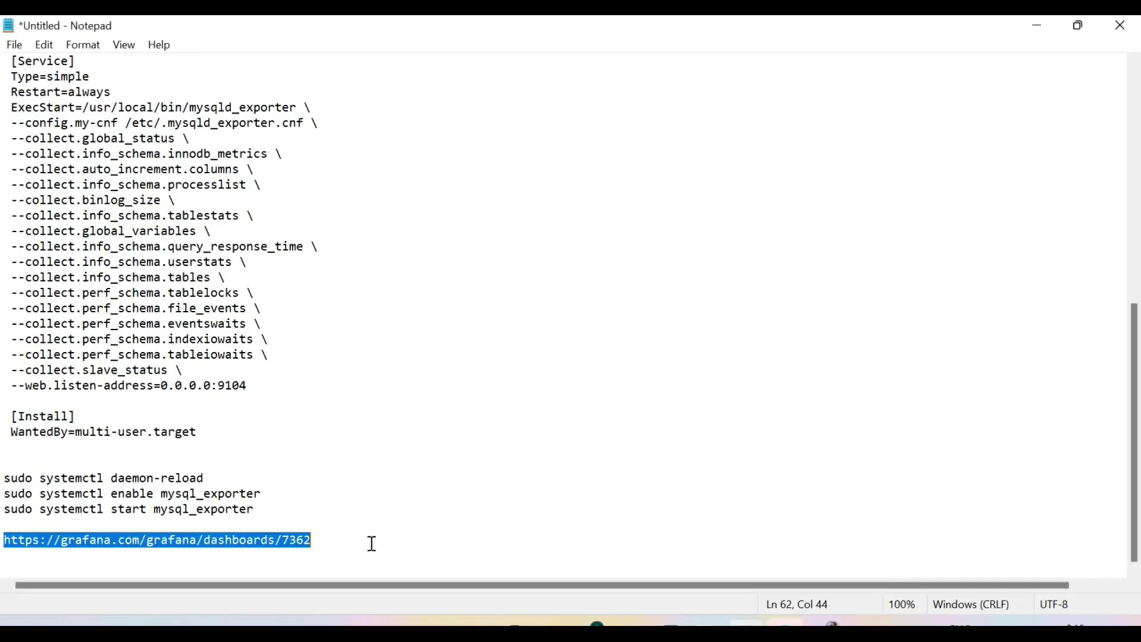
{"action": "left_click", "coordinate": [1037, 25]}
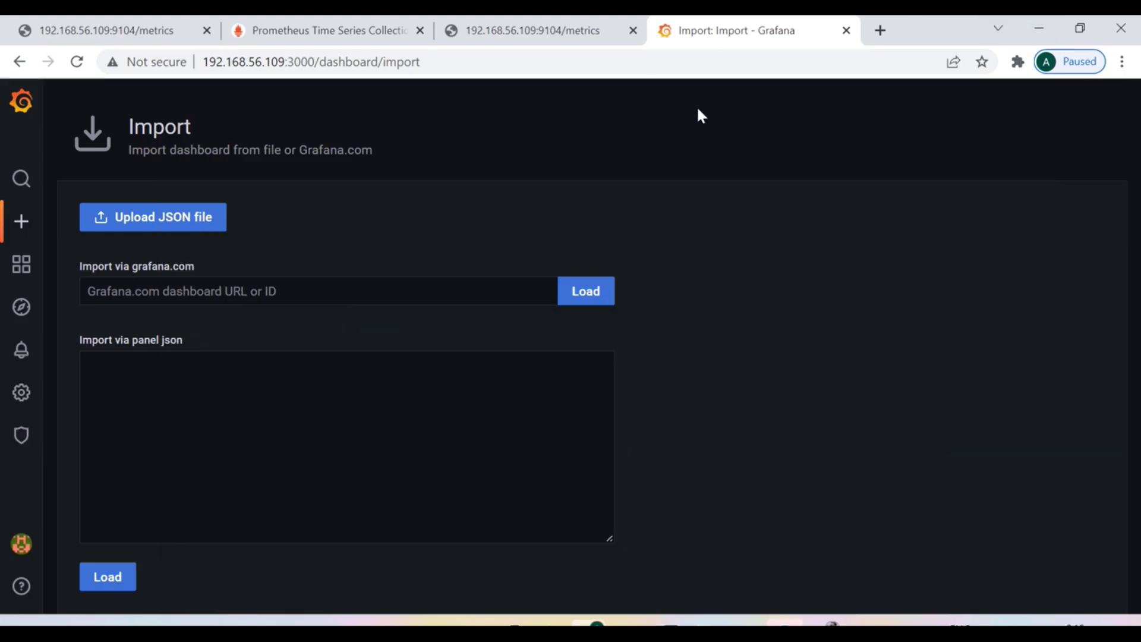
{"action": "left_click", "coordinate": [888, 33]}
{"action": "key", "text": "ctrl+v"}
{"action": "key", "text": "Return"}
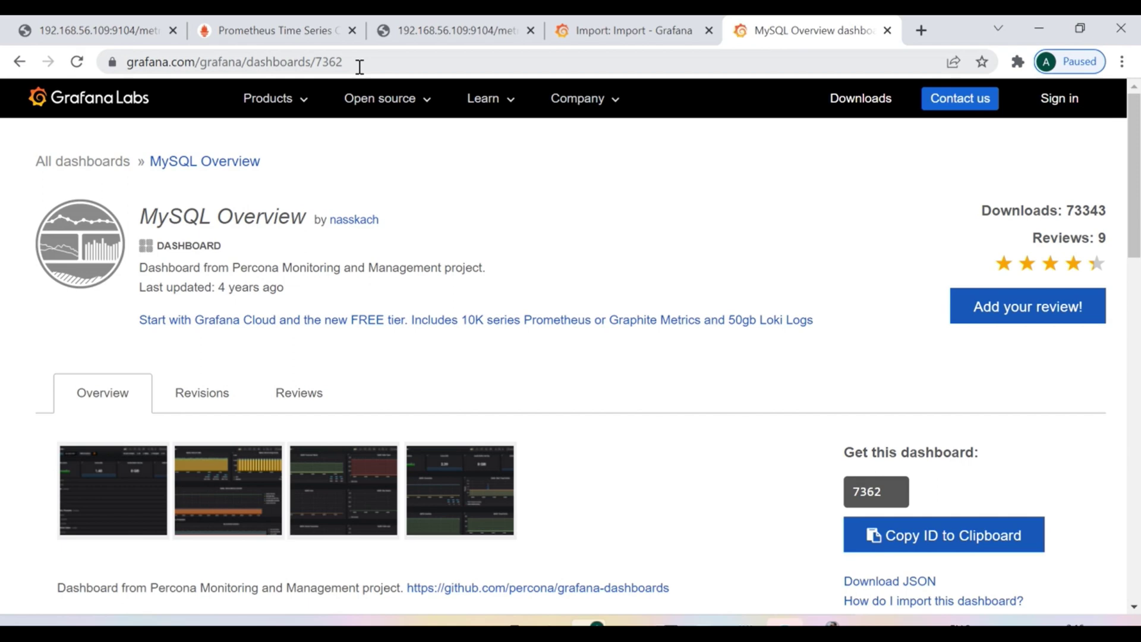
{"action": "left_click", "coordinate": [359, 66]}
{"action": "key", "text": "ctrl+c"}
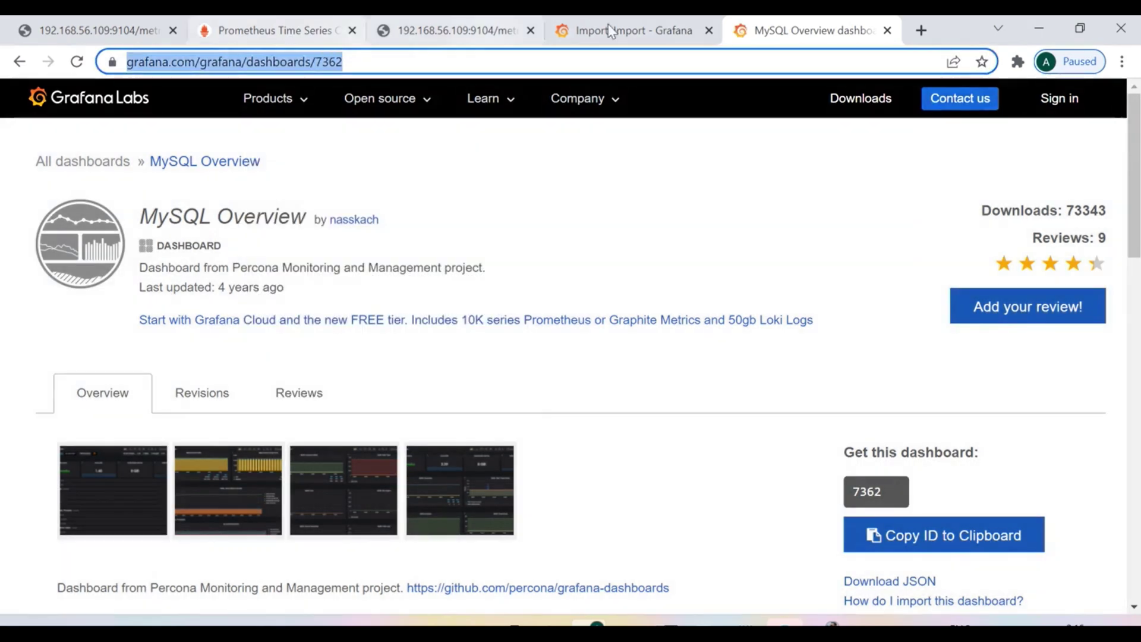
{"action": "left_click", "coordinate": [629, 30]}
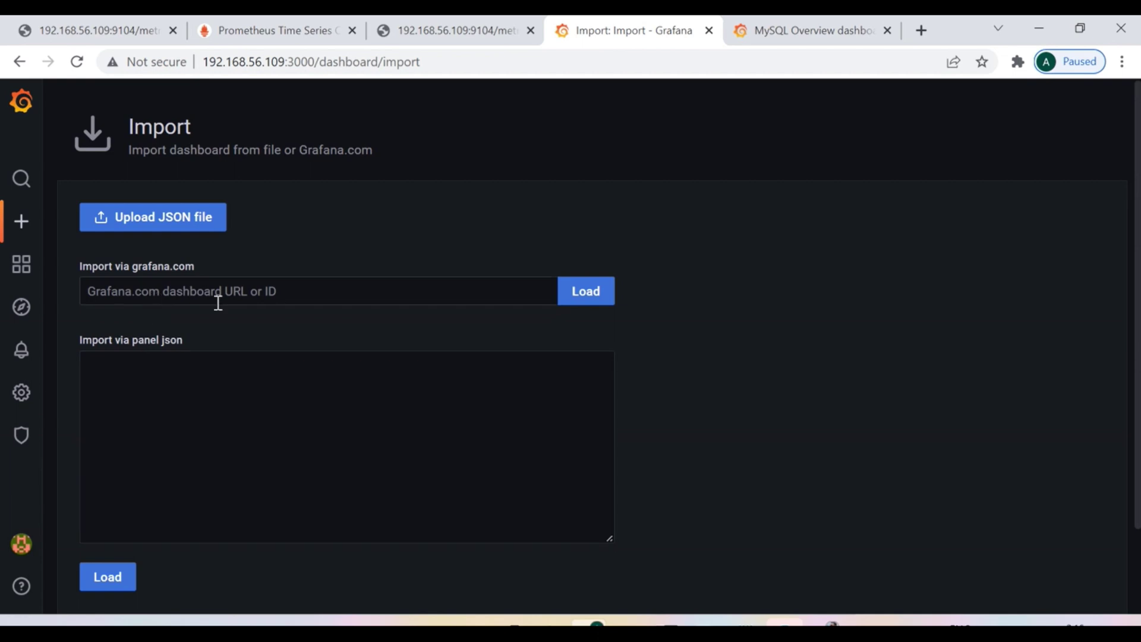
- Paste the grafana.com dashboard link into Import and load the MySQL Overview dashboard
{"action": "left_click", "coordinate": [339, 295]}
{"action": "key", "text": "ctrl+v"}
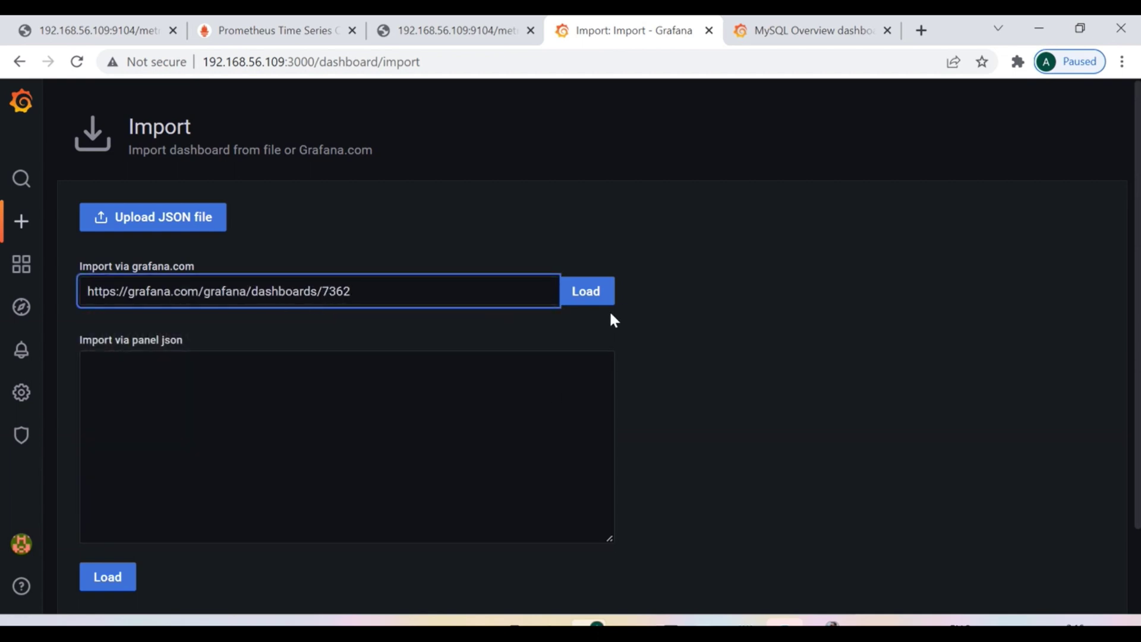
{"action": "left_click", "coordinate": [591, 293]}
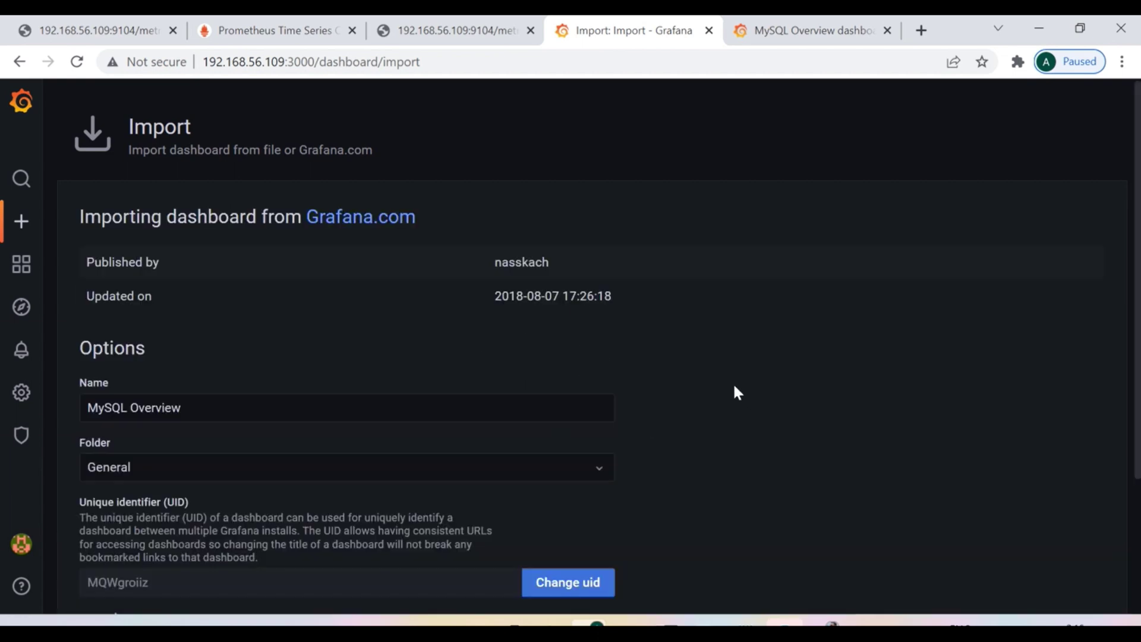
{"action": "scroll", "coordinate": [736, 392], "scroll_direction": "down", "scroll_amount": 3}
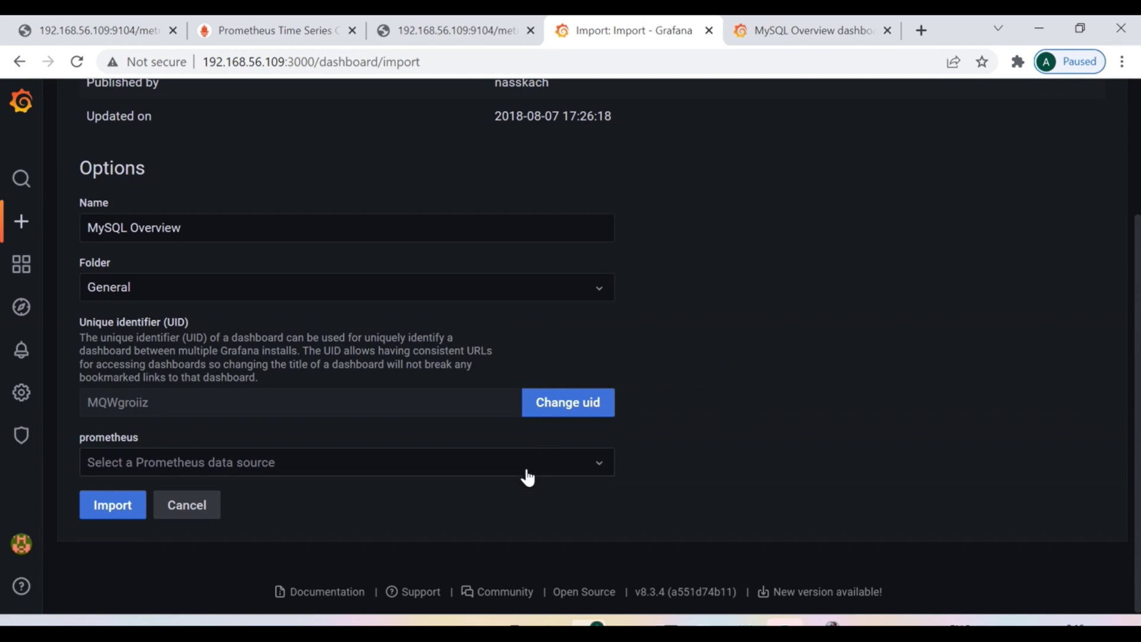
{"action": "left_click", "coordinate": [555, 409]}
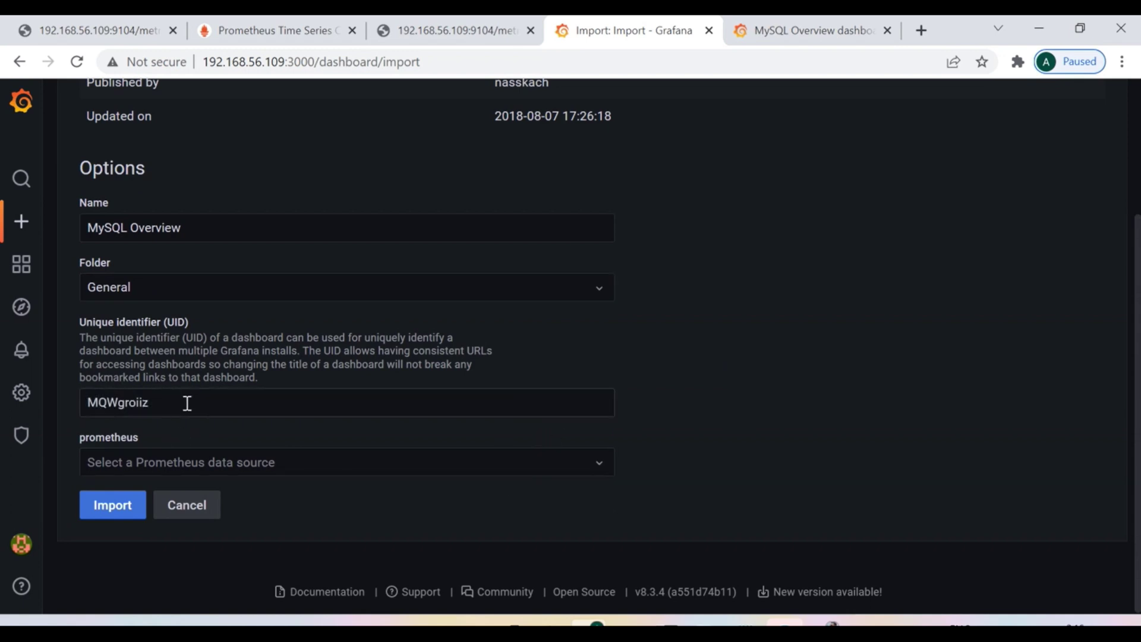
{"action": "scroll", "coordinate": [356, 356], "scroll_direction": "up", "scroll_amount": 3}
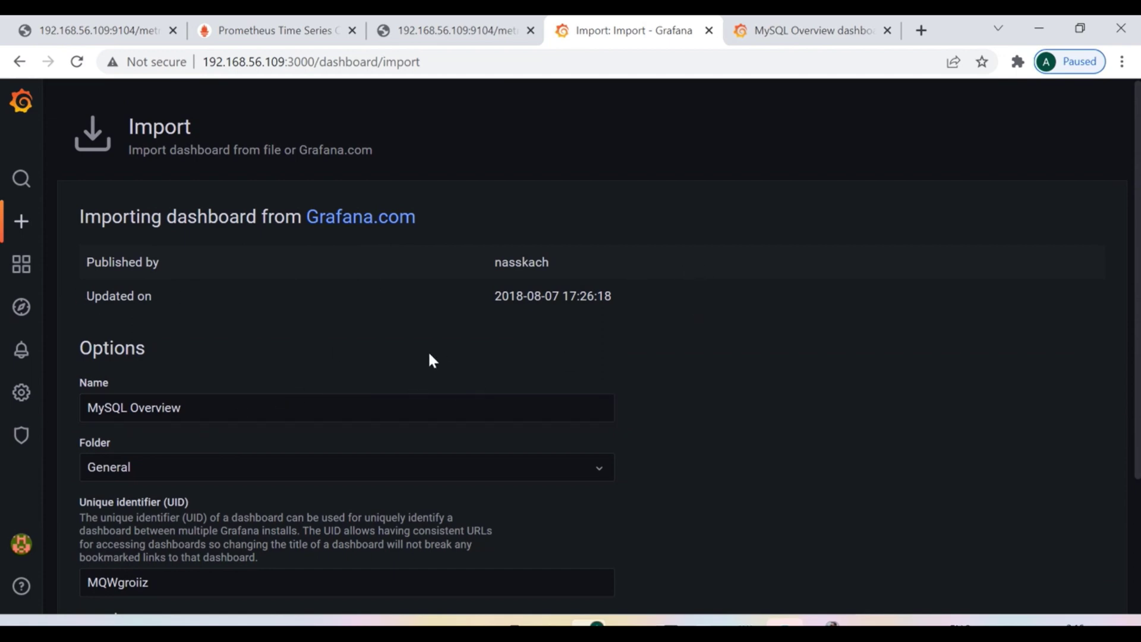
{"action": "scroll", "coordinate": [432, 361], "scroll_direction": "down", "scroll_amount": 3}
- Set the dashboard UID to 7362 and choose Prometheus as its data source
{"action": "left_click", "coordinate": [819, 33]}
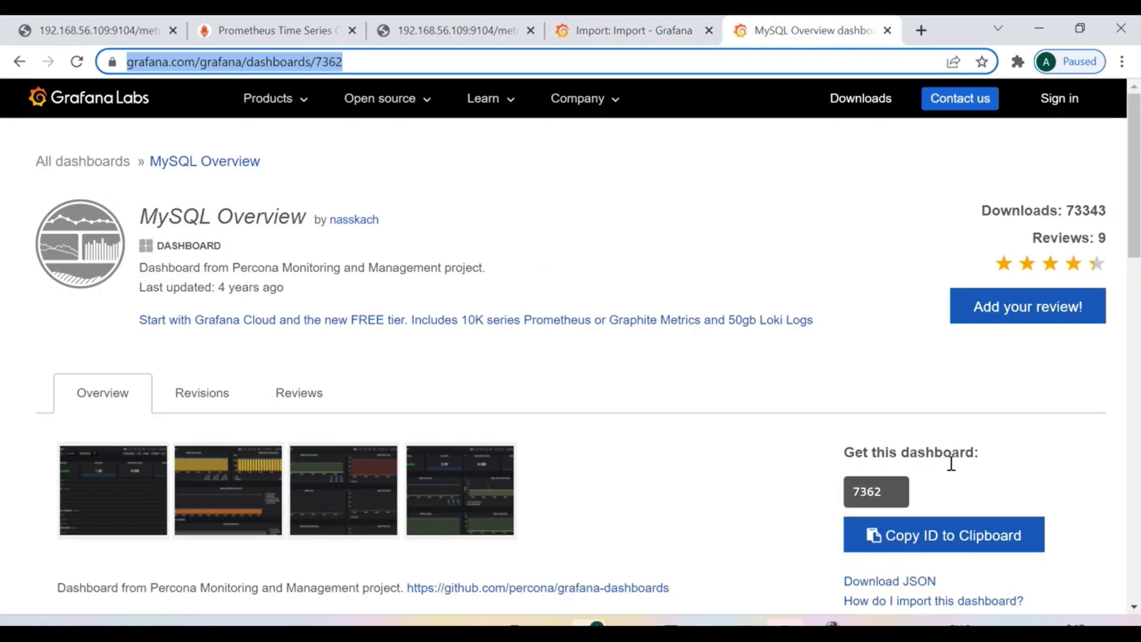
{"action": "left_click", "coordinate": [904, 535]}
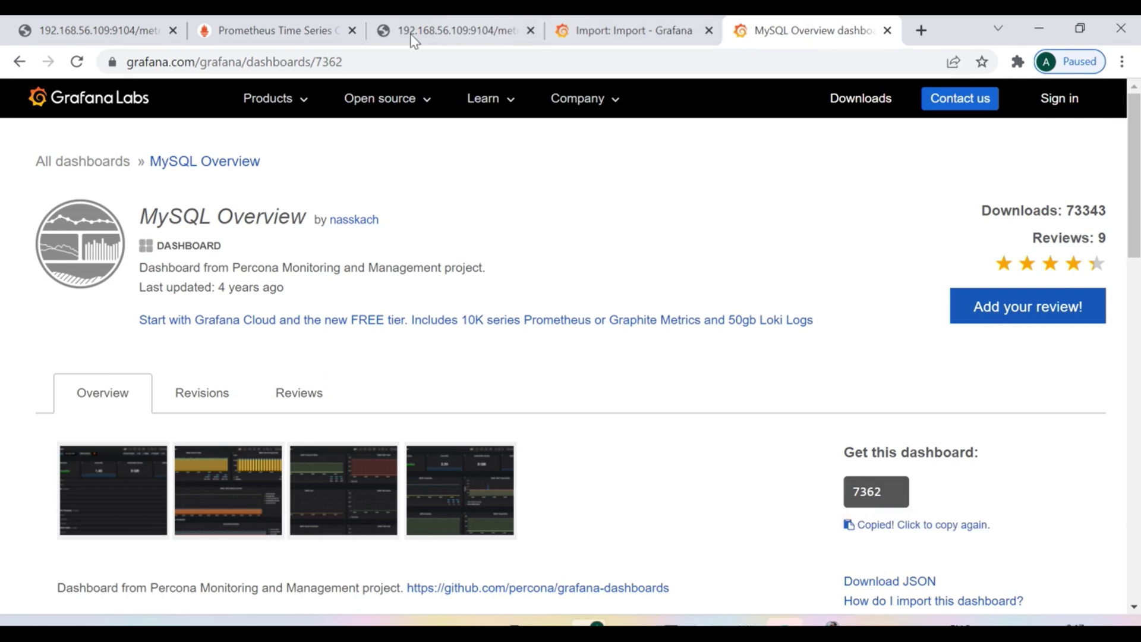
{"action": "left_click", "coordinate": [634, 30]}
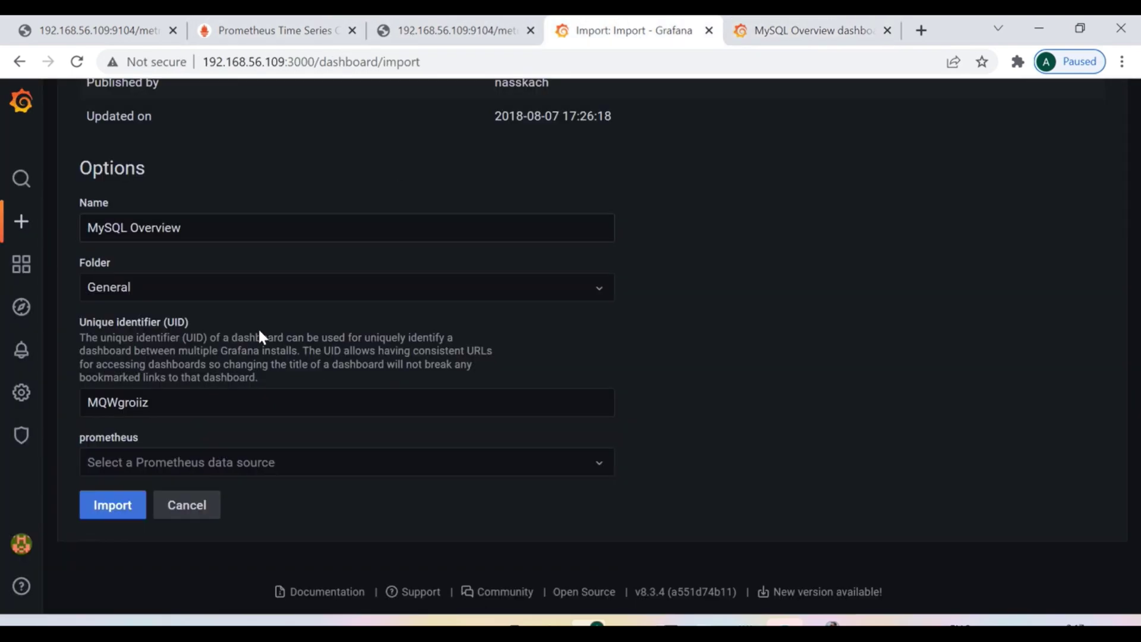
{"action": "left_click", "coordinate": [152, 398]}
{"action": "key", "text": "BackSpace"}
{"action": "key", "text": "BackSpace"}
{"action": "key", "text": "BackSpace"}
{"action": "key", "text": "BackSpace"}
{"action": "key", "text": "BackSpace"}
{"action": "key", "text": "BackSpace"}
{"action": "key", "text": "BackSpace"}
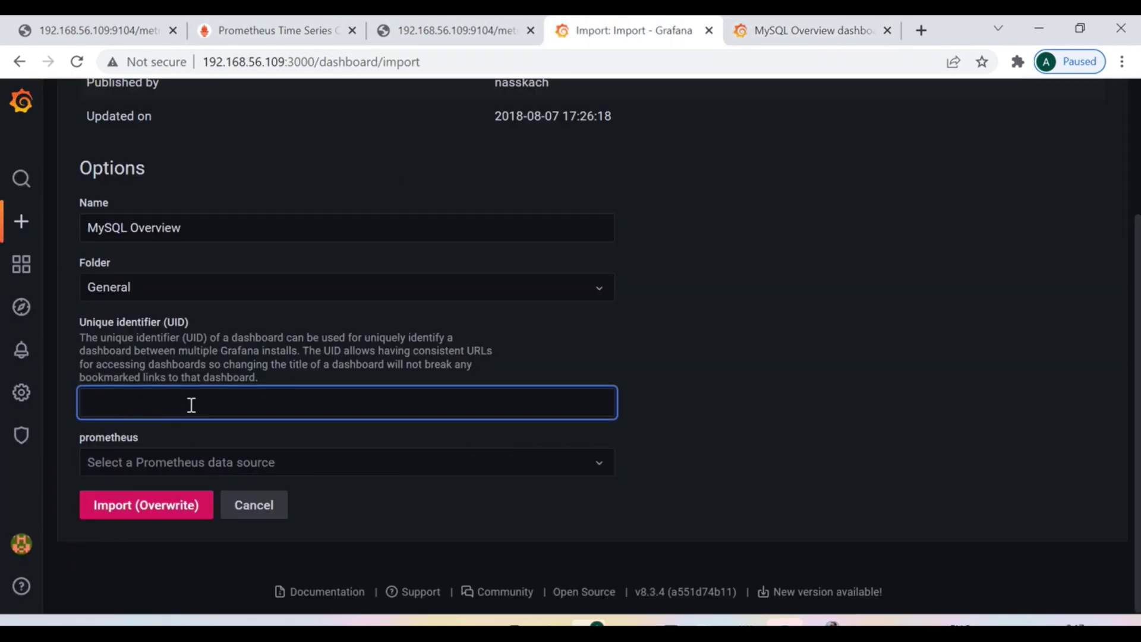
{"action": "type", "text": "7362"}
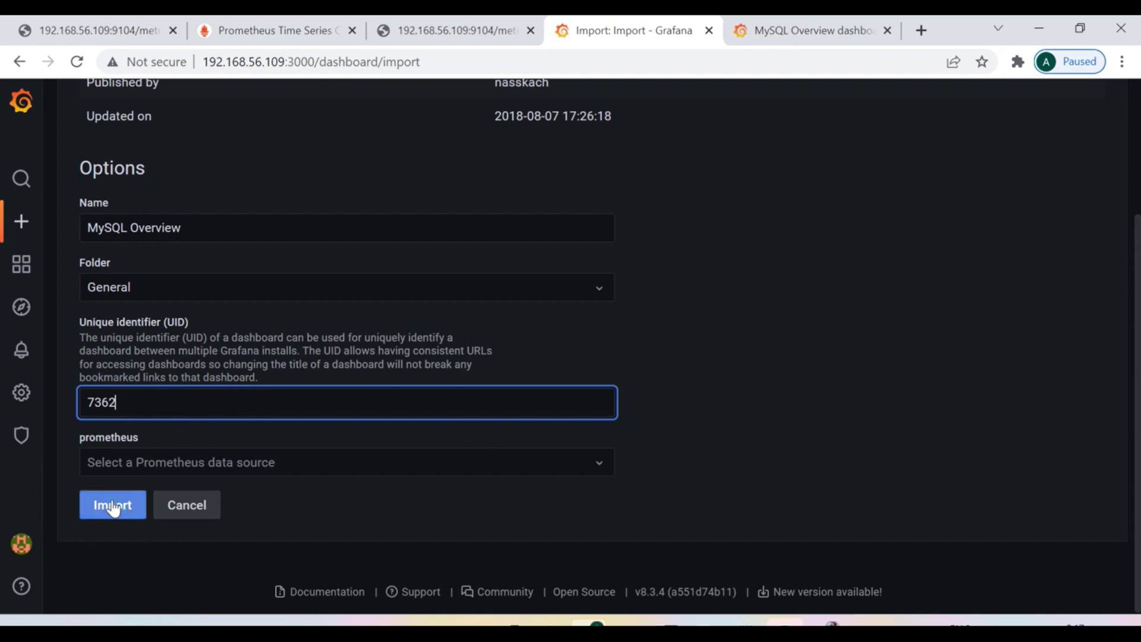
{"action": "left_click", "coordinate": [168, 466]}
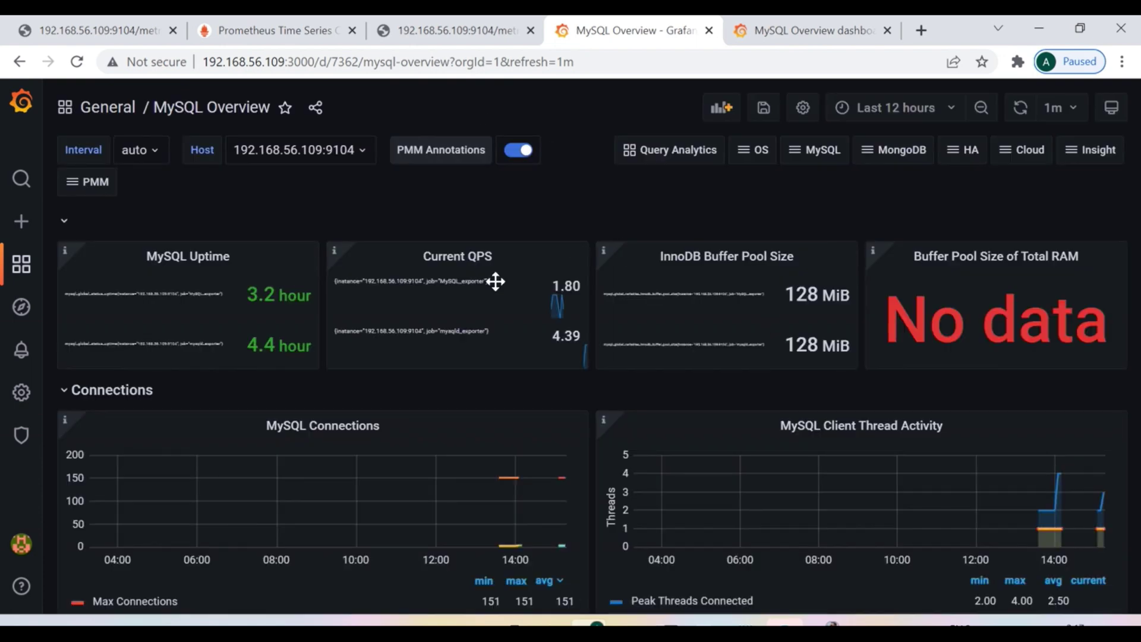
- Scroll through the MySQL Overview panels (uptime, QPS, connections) and back to the top
{"action": "mouse_move", "coordinate": [957, 329]}
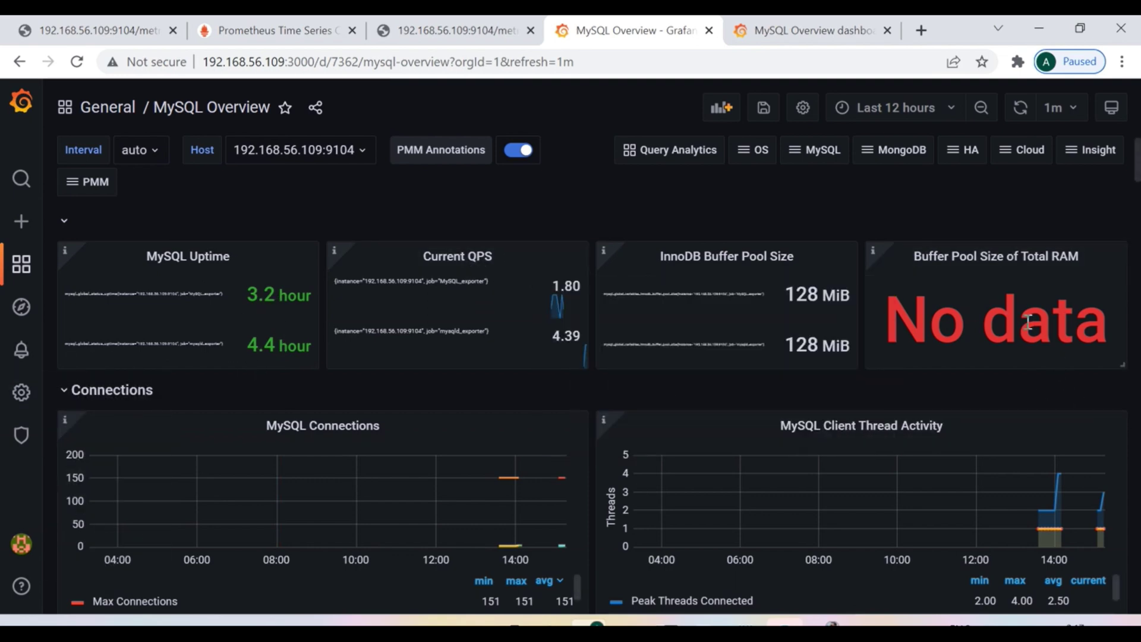
{"action": "scroll", "coordinate": [1107, 474], "scroll_direction": "down", "scroll_amount": 6}
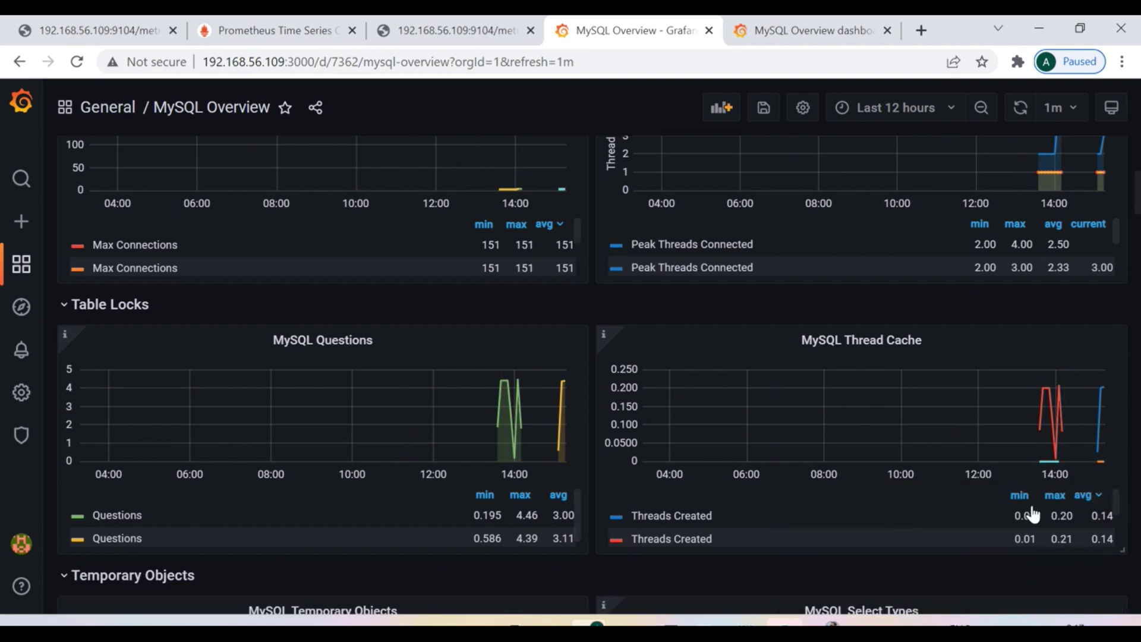
{"action": "scroll", "coordinate": [1010, 517], "scroll_direction": "down", "scroll_amount": 2}
{"action": "scroll", "coordinate": [1044, 400], "scroll_direction": "down", "scroll_amount": 10}
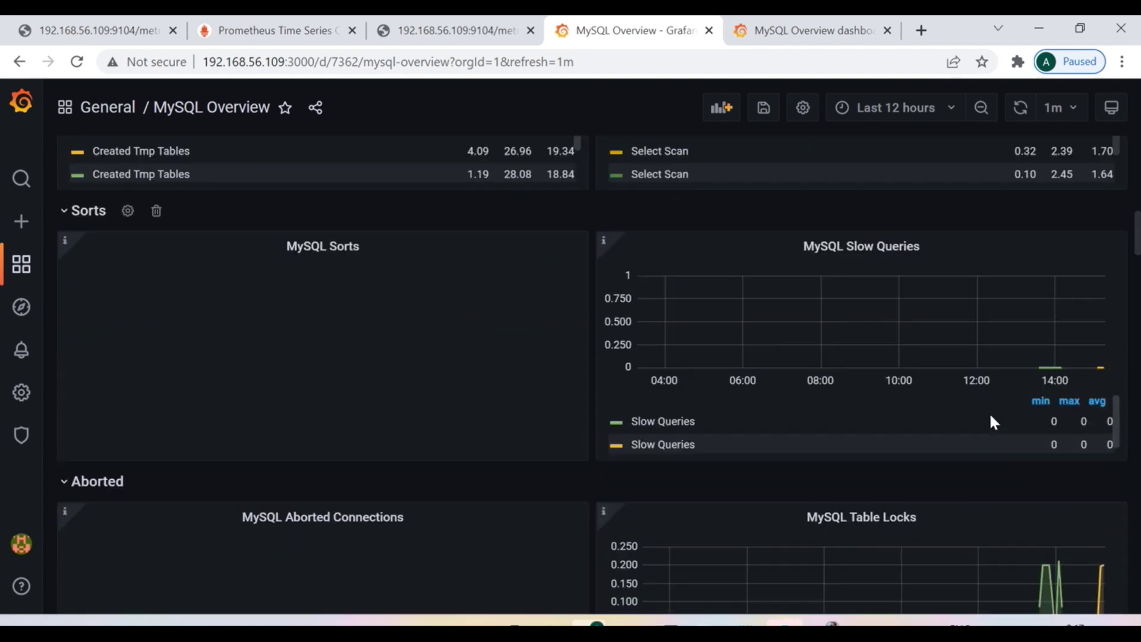
{"action": "scroll", "coordinate": [998, 425], "scroll_direction": "down", "scroll_amount": 20}
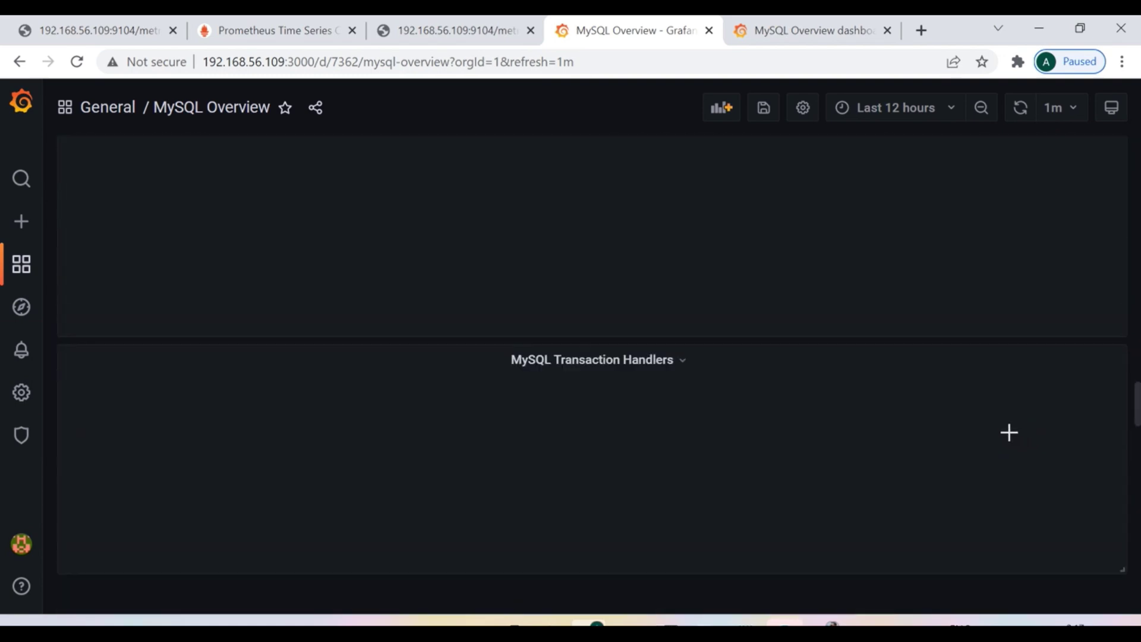
{"action": "scroll", "coordinate": [1009, 432], "scroll_direction": "up", "scroll_amount": 10}
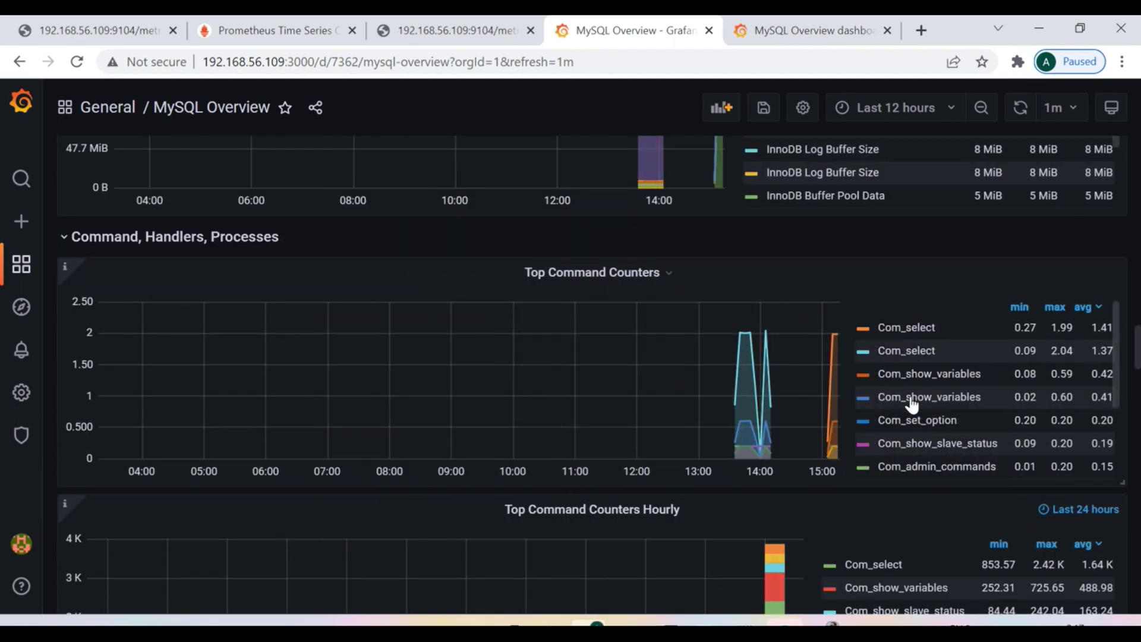
{"action": "scroll", "coordinate": [983, 390], "scroll_direction": "up", "scroll_amount": 3}
{"action": "scroll", "coordinate": [983, 389], "scroll_direction": "up", "scroll_amount": 7}
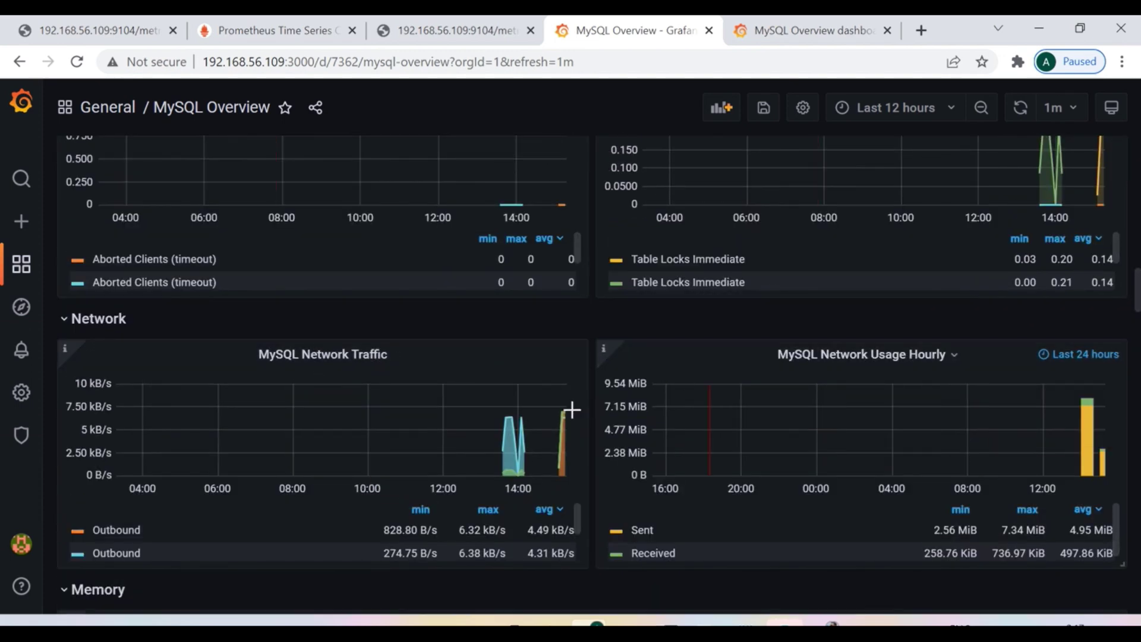
{"action": "scroll", "coordinate": [564, 413], "scroll_direction": "up", "scroll_amount": 10}
{"action": "scroll", "coordinate": [562, 416], "scroll_direction": "up", "scroll_amount": 7}
{"action": "scroll", "coordinate": [547, 438], "scroll_direction": "down", "scroll_amount": 6}
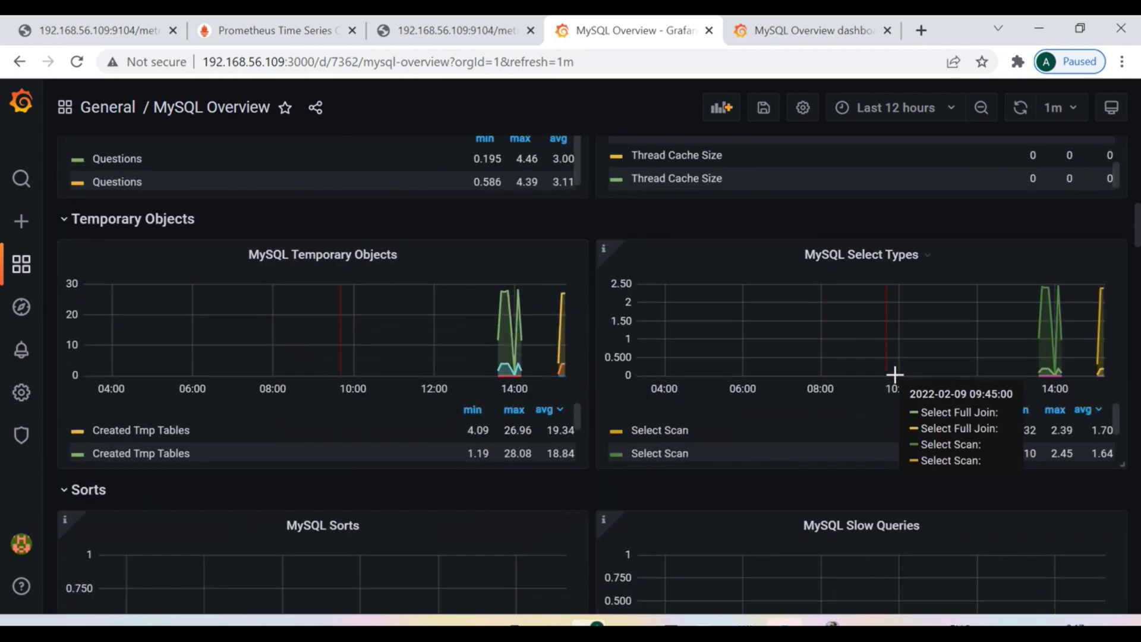
{"action": "scroll", "coordinate": [894, 377], "scroll_direction": "up", "scroll_amount": 9}
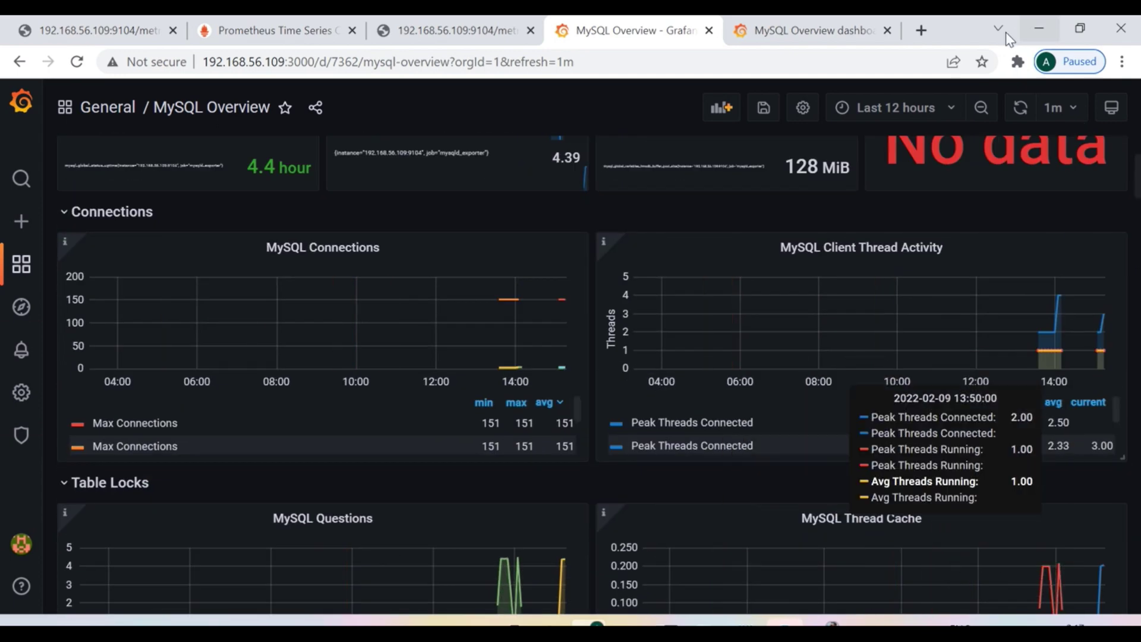
{"action": "scroll", "coordinate": [918, 286], "scroll_direction": "up", "scroll_amount": 3}
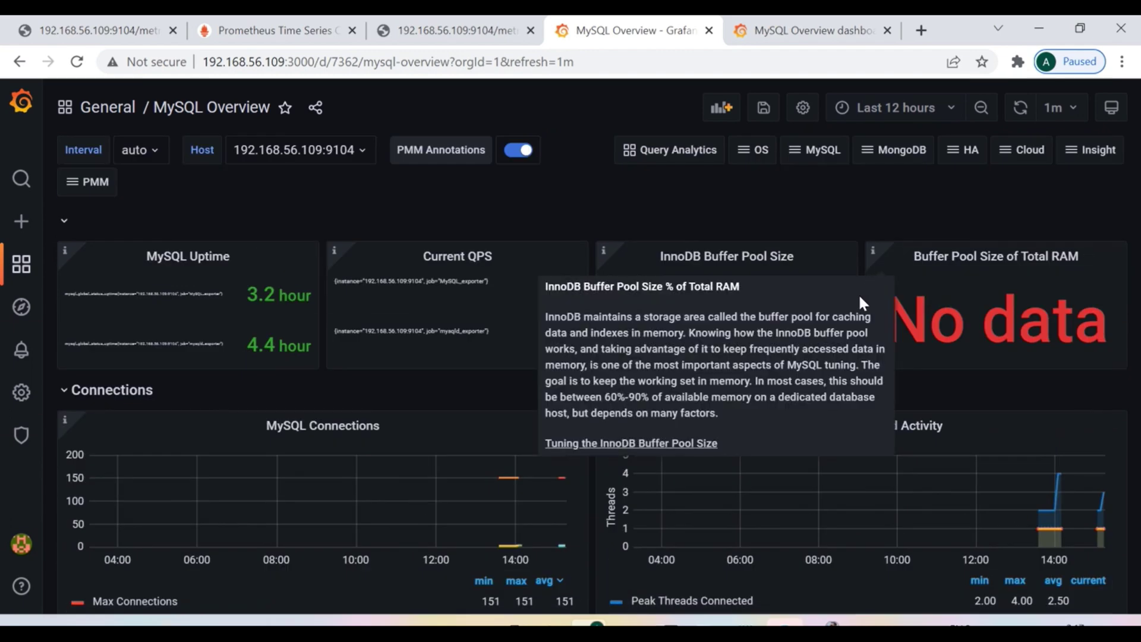
- Save the MySQL Overview dashboard, then reopen it from Home's recently viewed list
{"action": "left_click", "coordinate": [764, 111]}
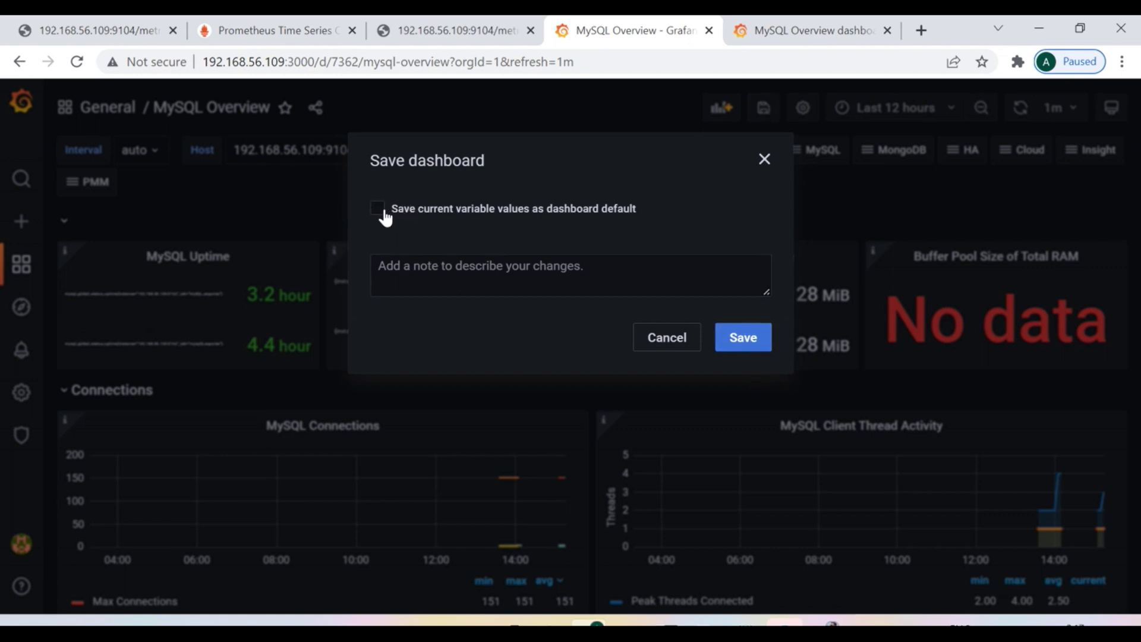
{"action": "left_click", "coordinate": [749, 345]}
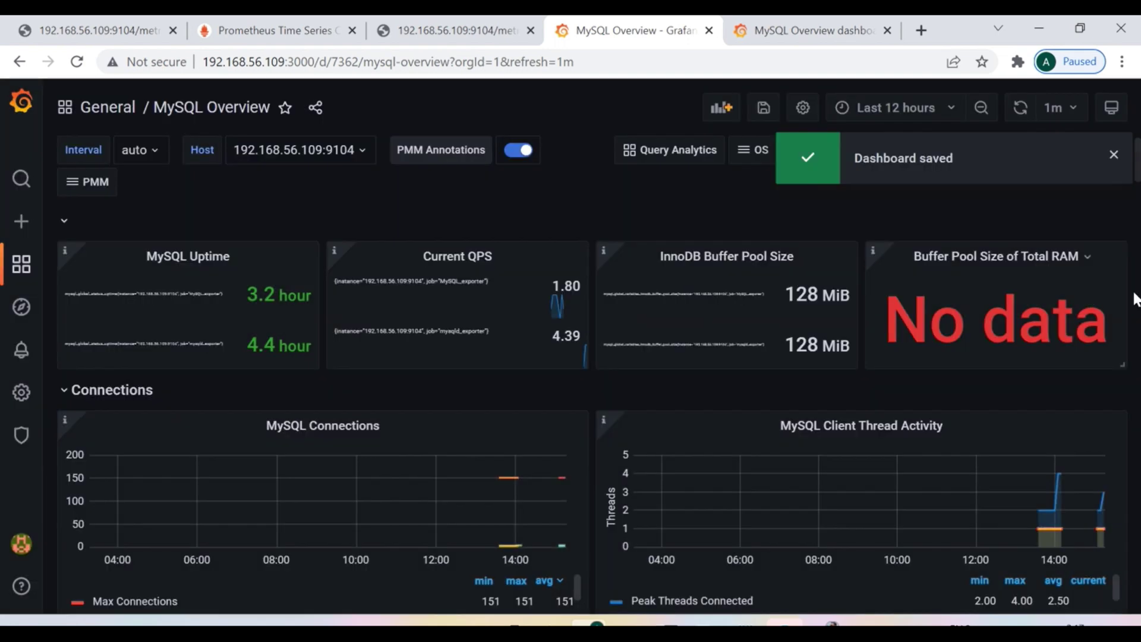
{"action": "mouse_move", "coordinate": [21, 232]}
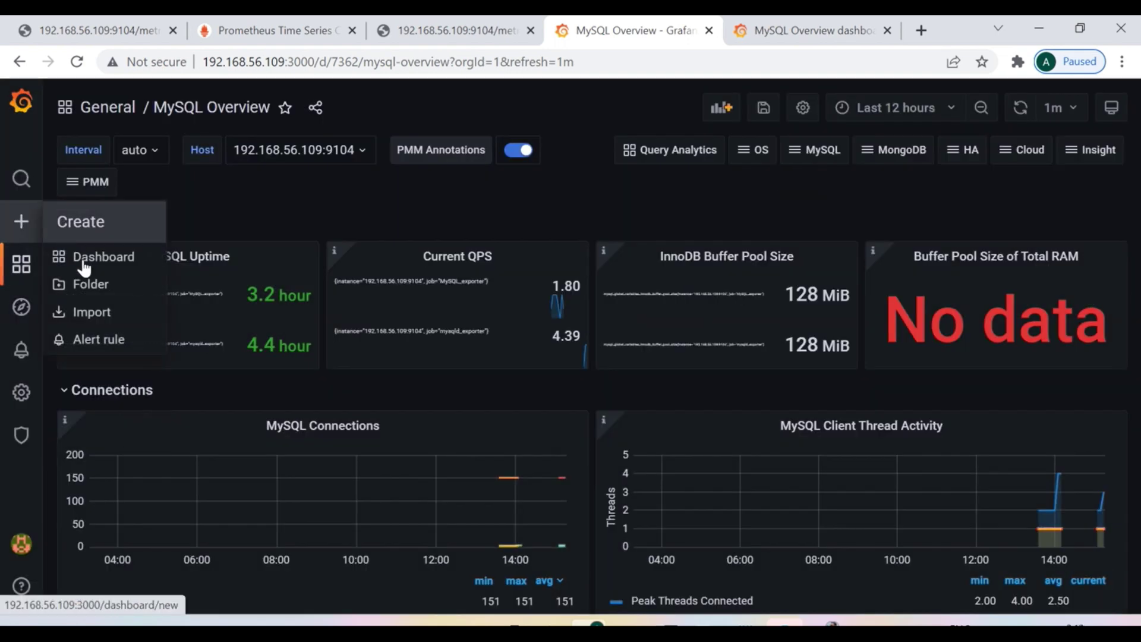
{"action": "left_click", "coordinate": [92, 258]}
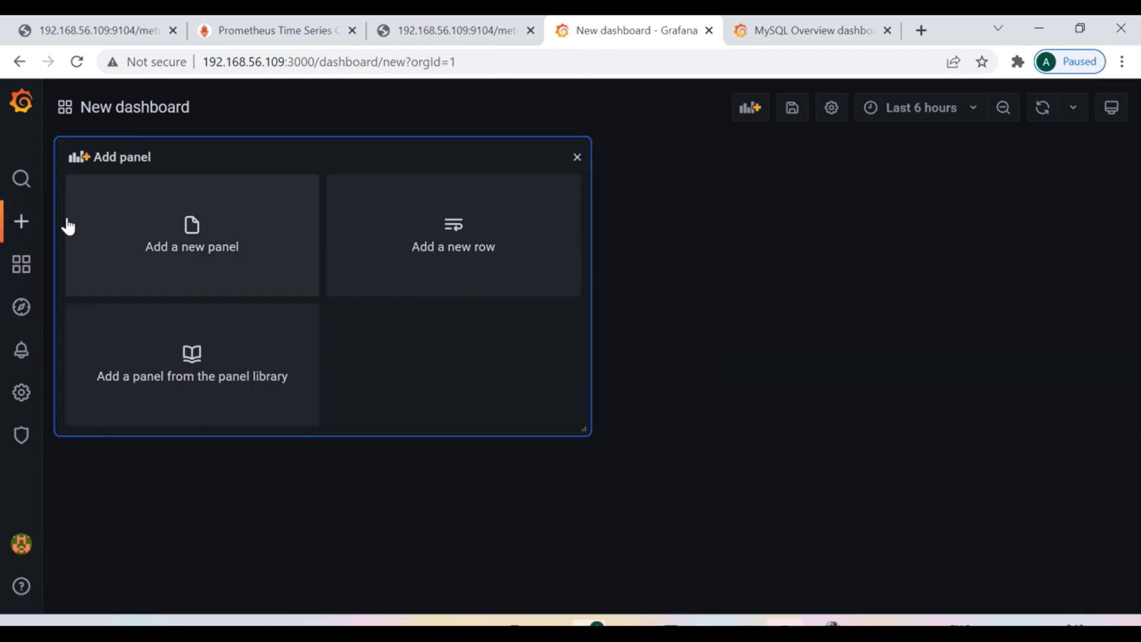
{"action": "mouse_move", "coordinate": [24, 224]}
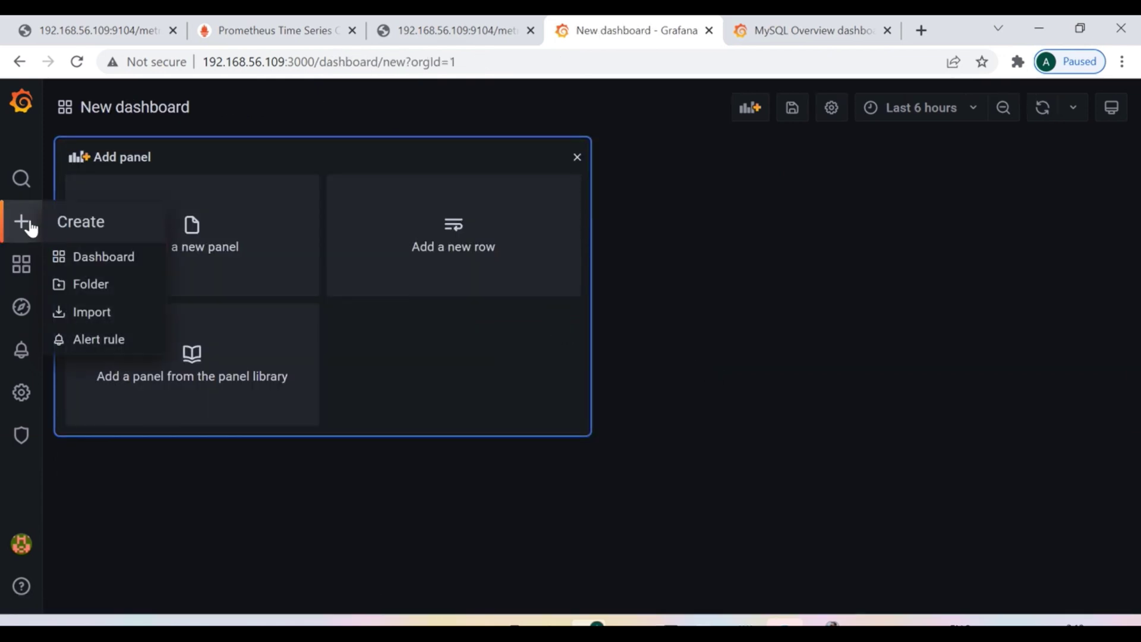
{"action": "left_click", "coordinate": [104, 266]}
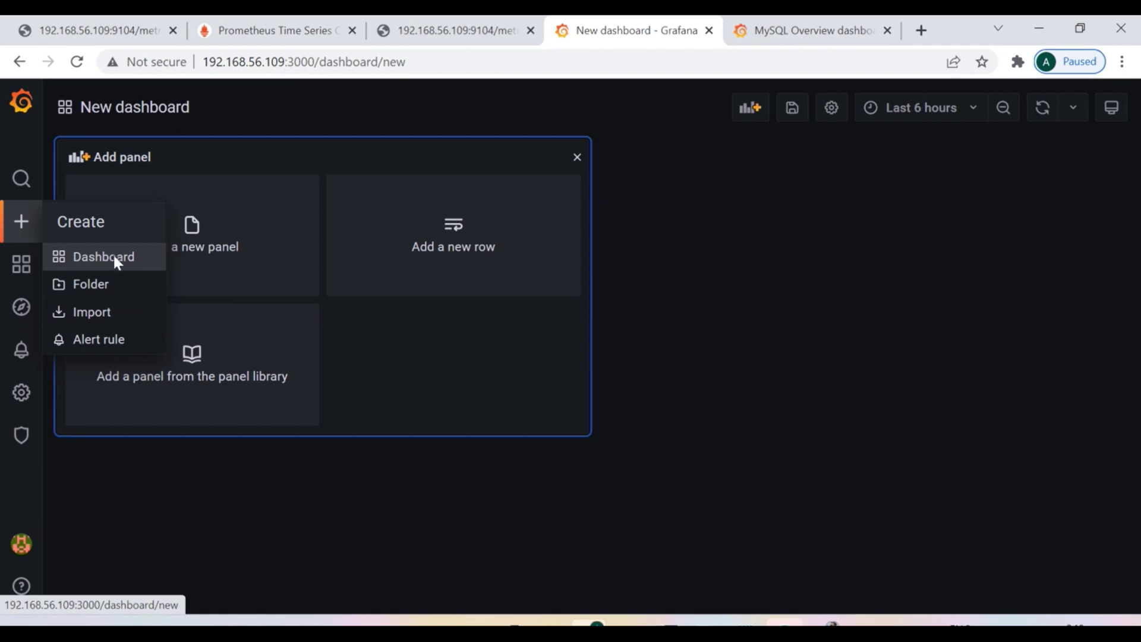
{"action": "mouse_move", "coordinate": [7, 274]}
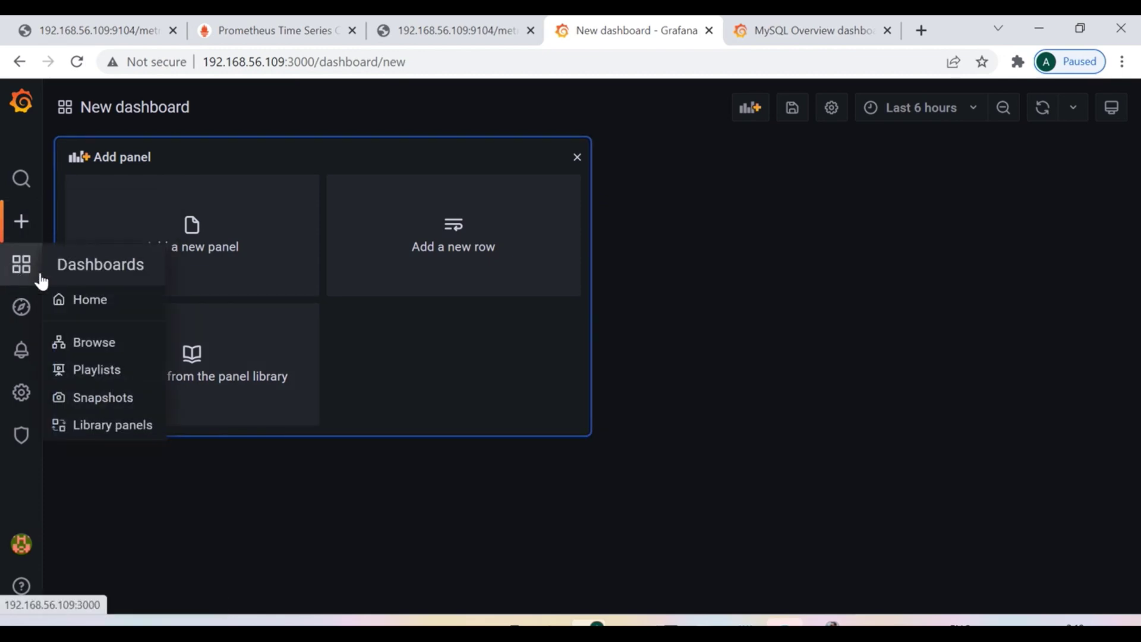
{"action": "left_click", "coordinate": [90, 300]}
{"action": "scroll", "coordinate": [753, 376], "scroll_direction": "down", "scroll_amount": 7}
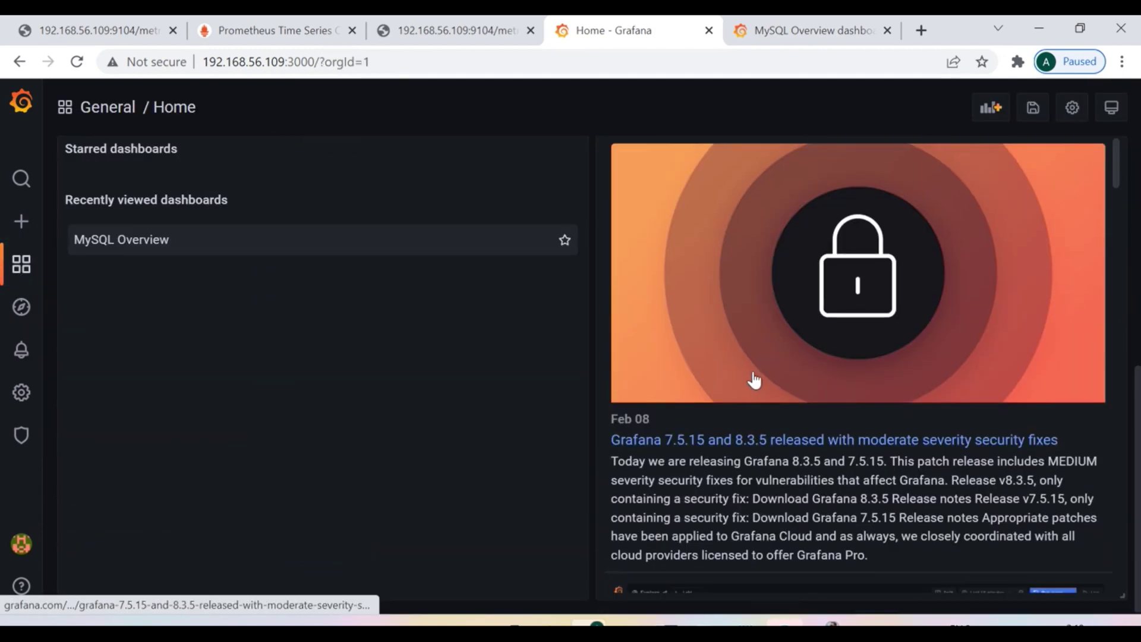
{"action": "scroll", "coordinate": [474, 390], "scroll_direction": "up", "scroll_amount": 3}
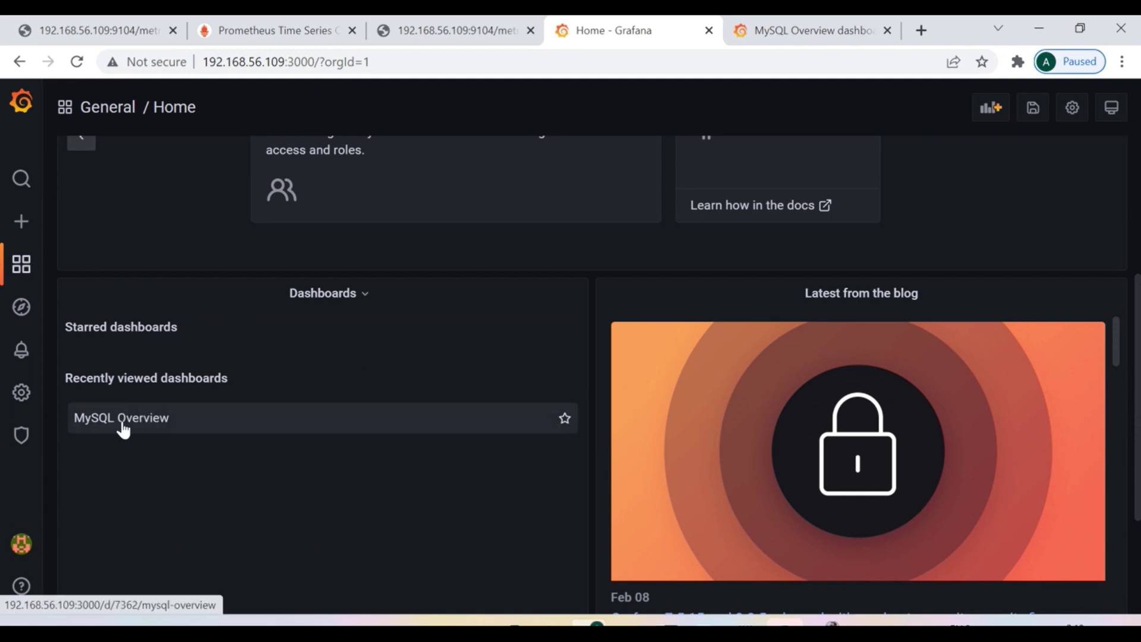
{"action": "left_click", "coordinate": [146, 425]}
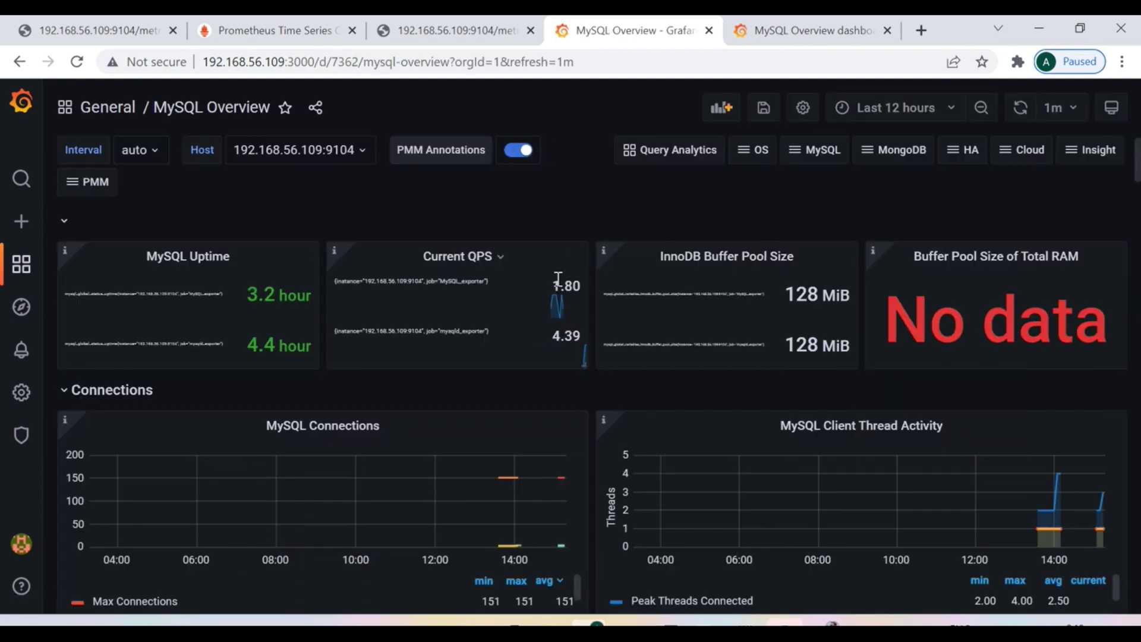
{"action": "scroll", "coordinate": [496, 408], "scroll_direction": "down", "scroll_amount": 5}
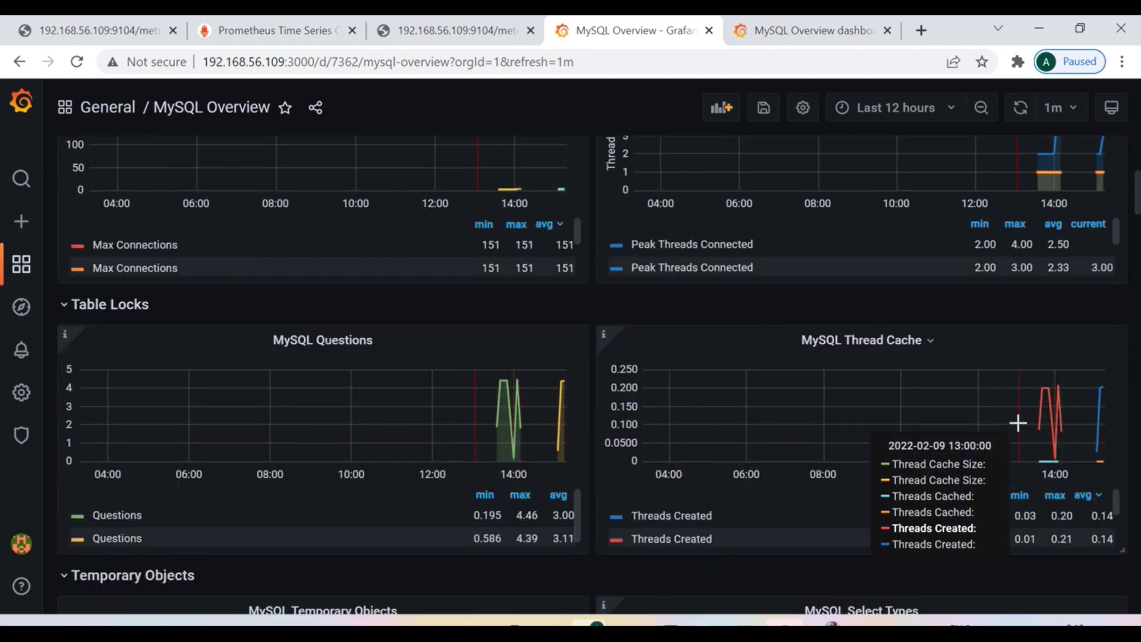
{"action": "scroll", "coordinate": [1019, 431], "scroll_direction": "down", "scroll_amount": 5}
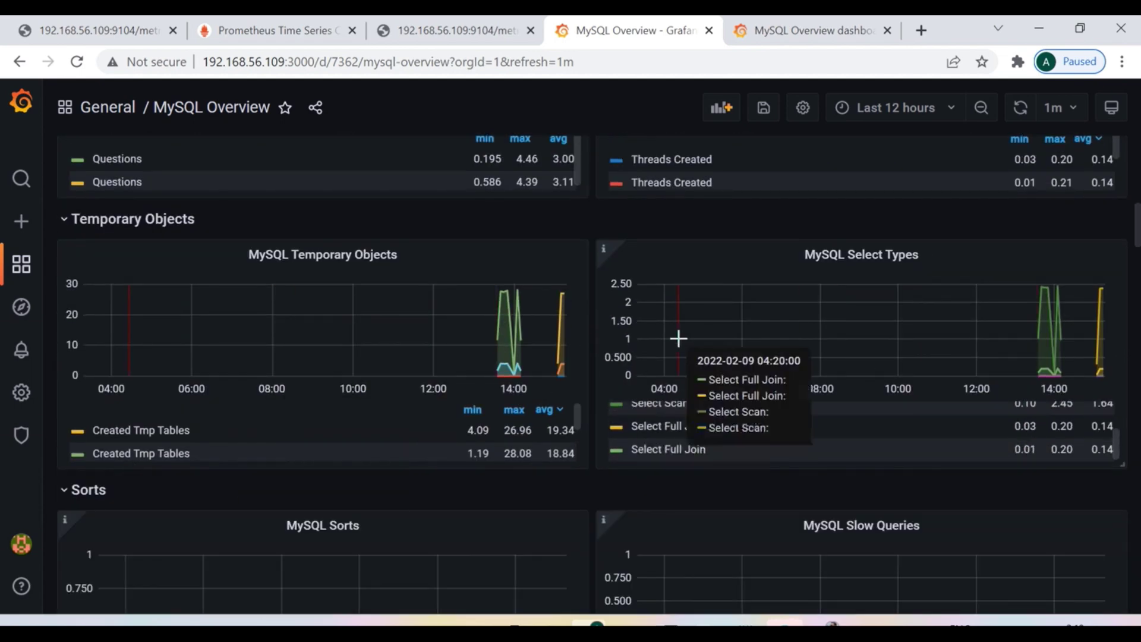
{"action": "scroll", "coordinate": [821, 321], "scroll_direction": "up", "scroll_amount": 10}
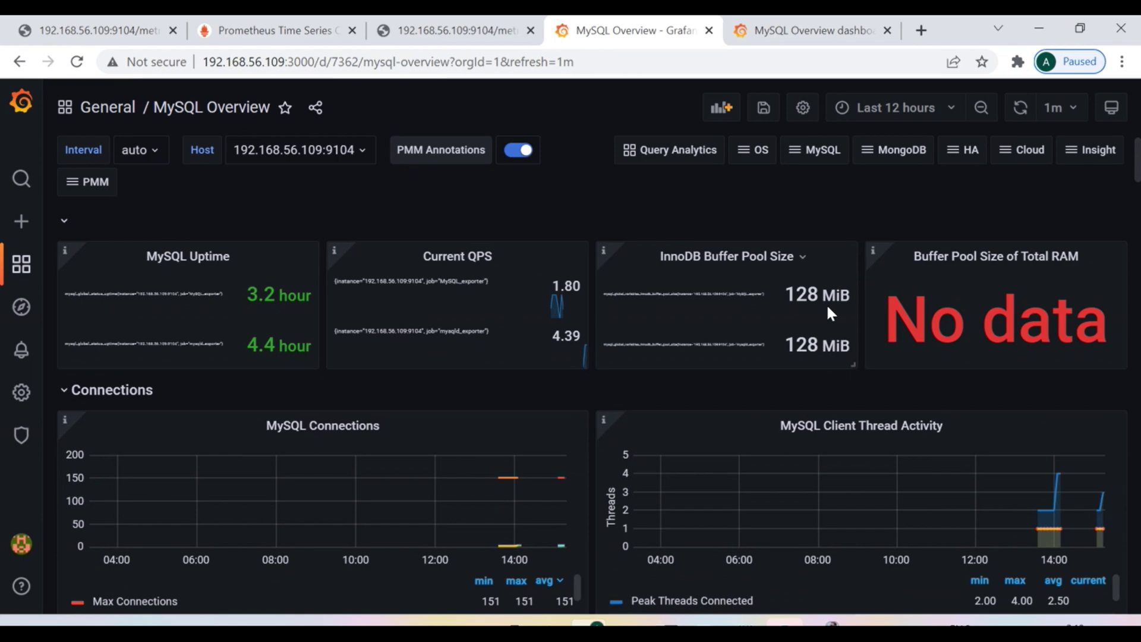